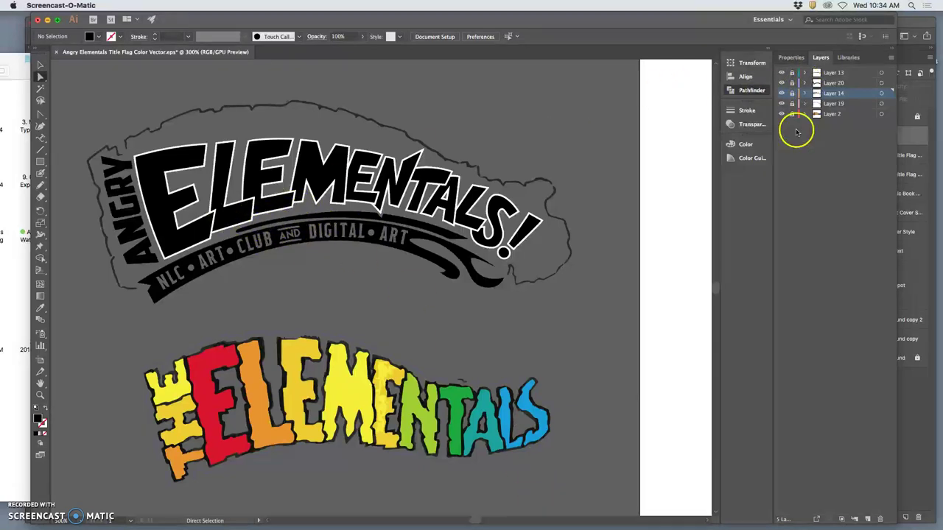
# Toggle Layer 13, the NLC Art Club banner layer and Layer 14 off and on to see their contents
pyautogui.click(782, 77)
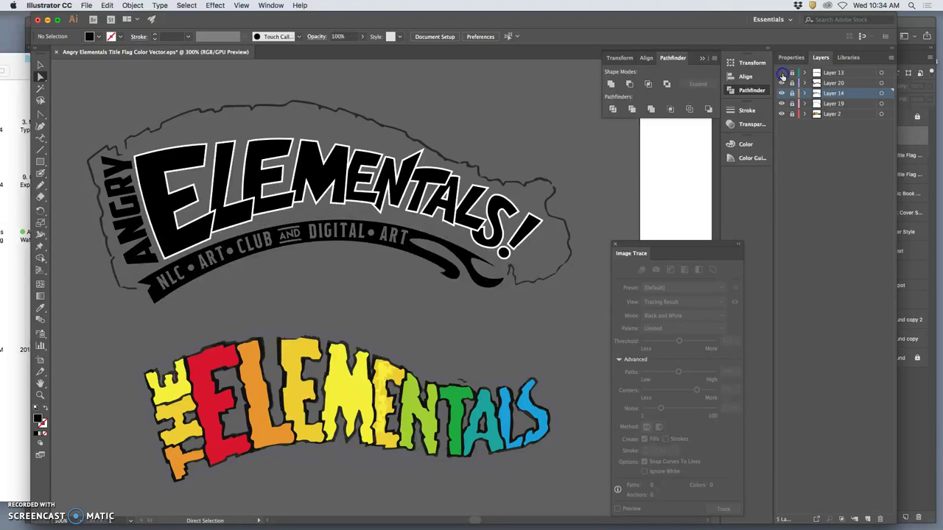
pyautogui.click(782, 74)
pyautogui.click(782, 74)
pyautogui.click(782, 74)
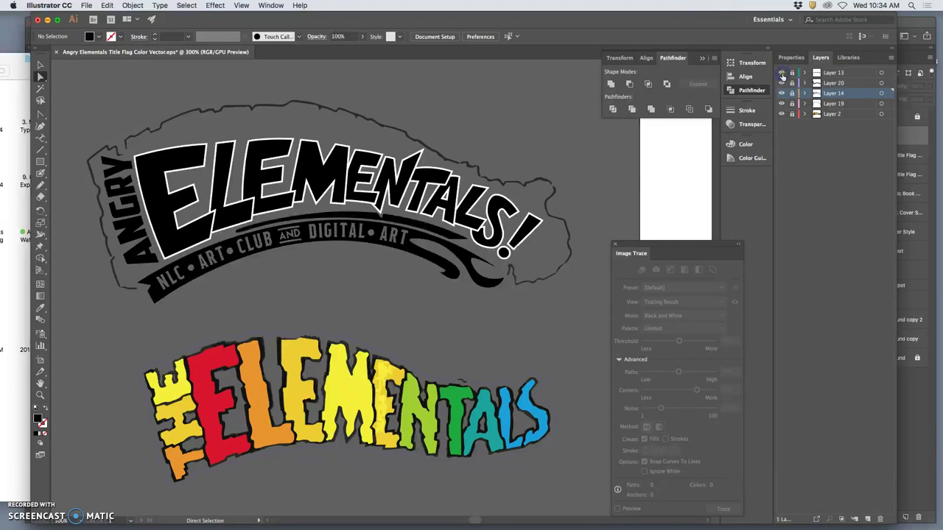
pyautogui.click(782, 83)
pyautogui.click(782, 83)
pyautogui.click(782, 83)
pyautogui.click(782, 82)
pyautogui.click(782, 94)
pyautogui.click(782, 94)
pyautogui.click(782, 94)
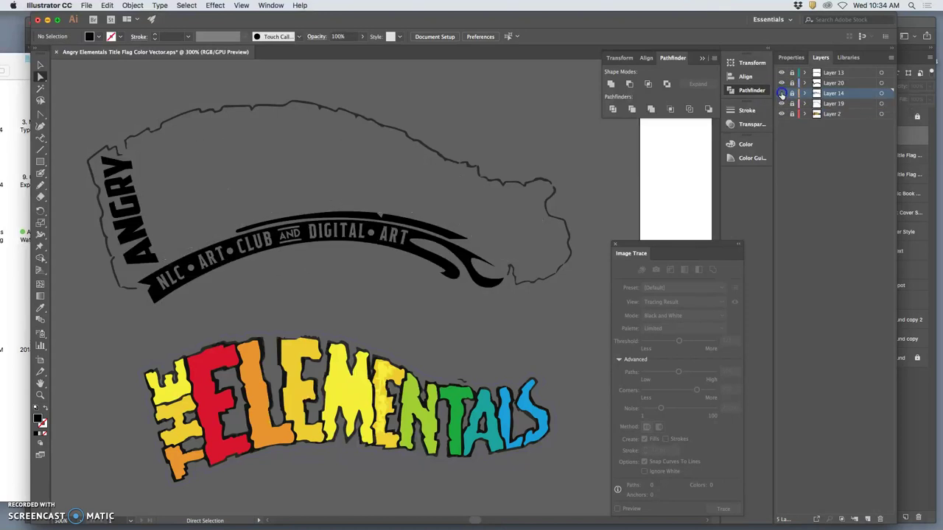
pyautogui.click(782, 93)
# Toggle Layer 19, the rainbow logo, ANGRY banner and ELEMENTALS! layers, leaving all visible
pyautogui.click(781, 104)
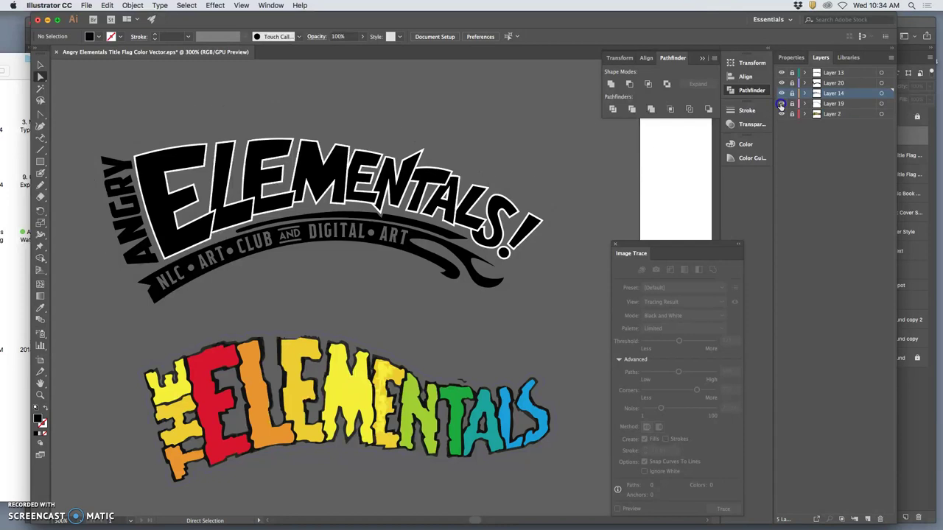
pyautogui.click(781, 104)
pyautogui.click(781, 104)
pyautogui.click(781, 104)
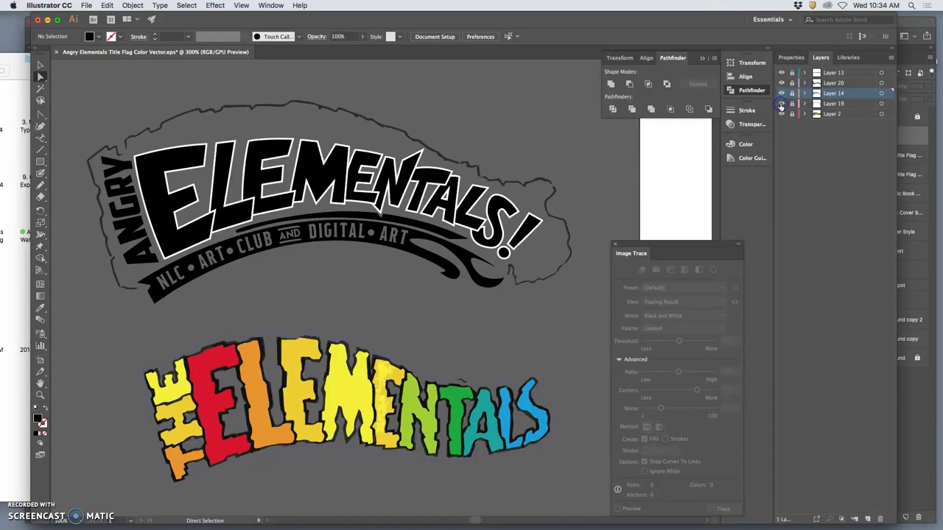
pyautogui.click(782, 114)
pyautogui.click(781, 114)
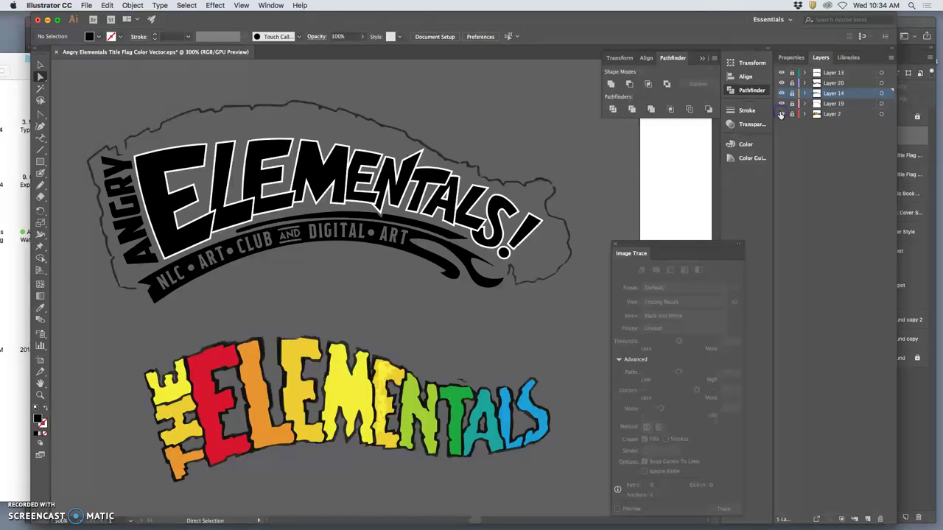
pyautogui.click(781, 114)
pyautogui.click(781, 114)
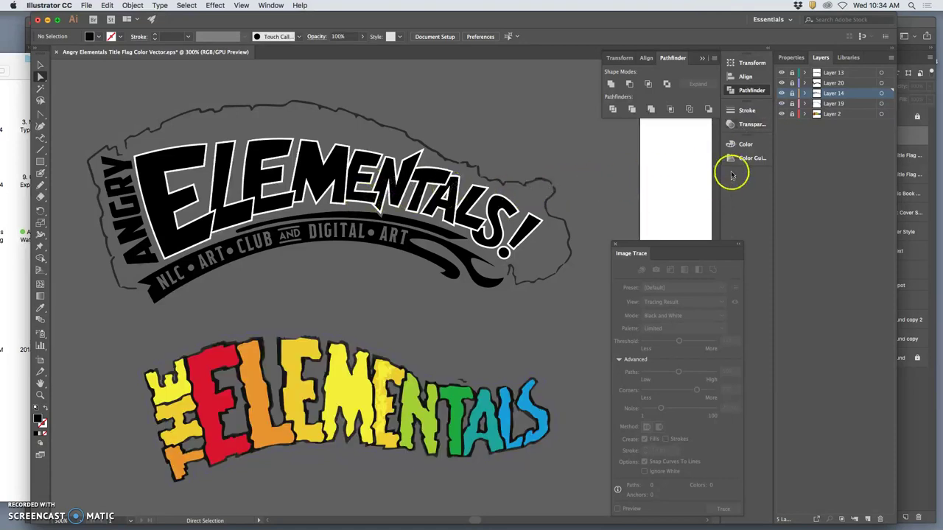
pyautogui.click(782, 84)
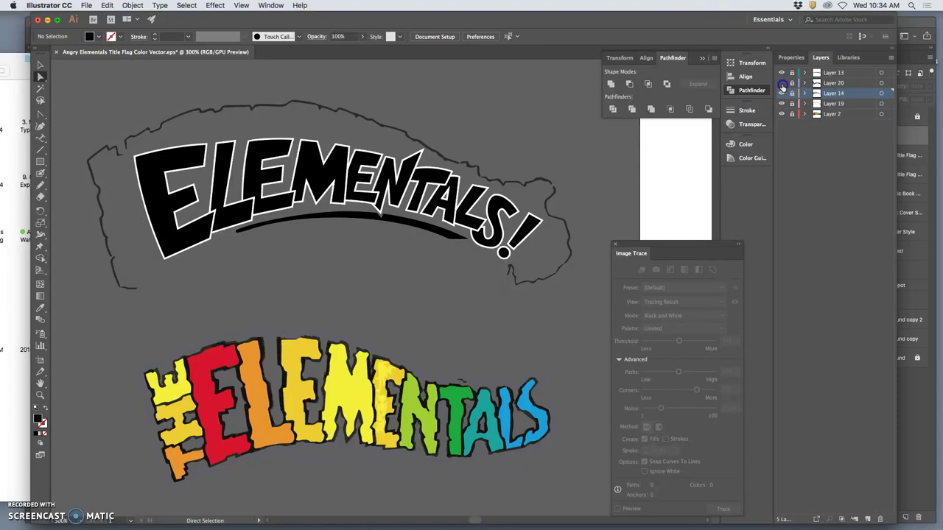
pyautogui.click(782, 84)
pyautogui.click(782, 93)
pyautogui.click(782, 93)
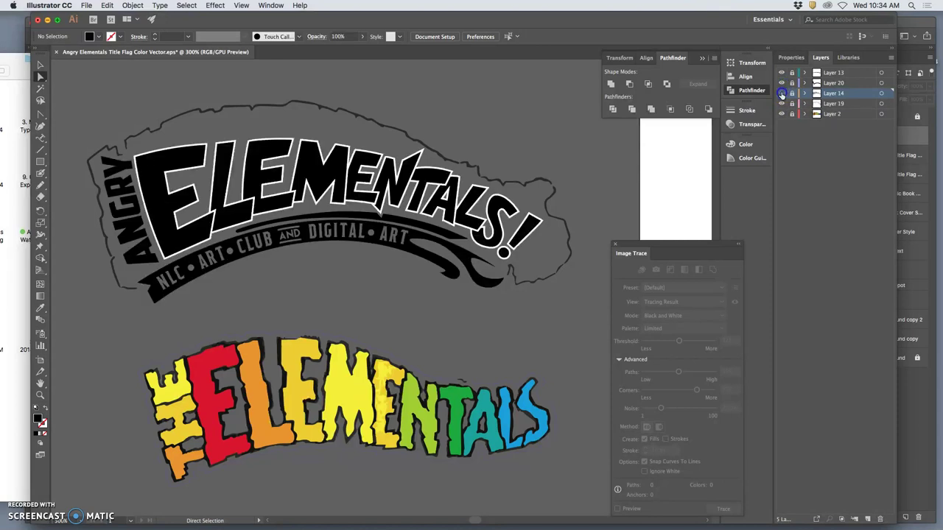
pyautogui.click(782, 94)
pyautogui.click(782, 94)
# Fill the title's first E with red sampled from the lower rainbow logo
pyautogui.click(71, 184)
pyautogui.click(338, 168)
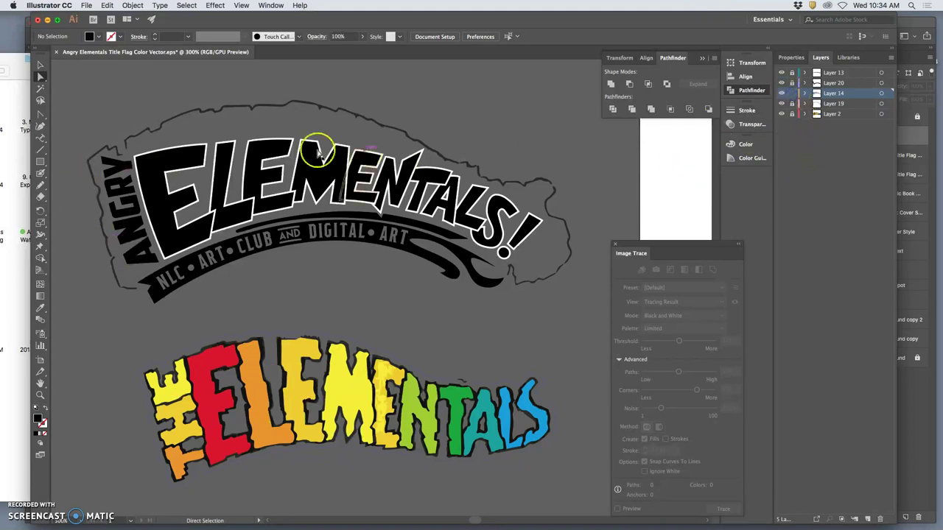
pyautogui.click(168, 188)
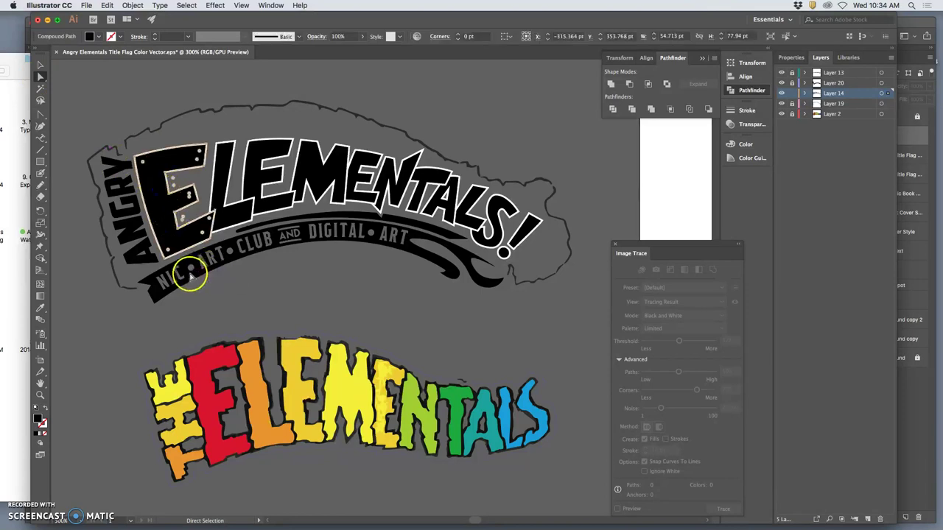
pyautogui.click(42, 309)
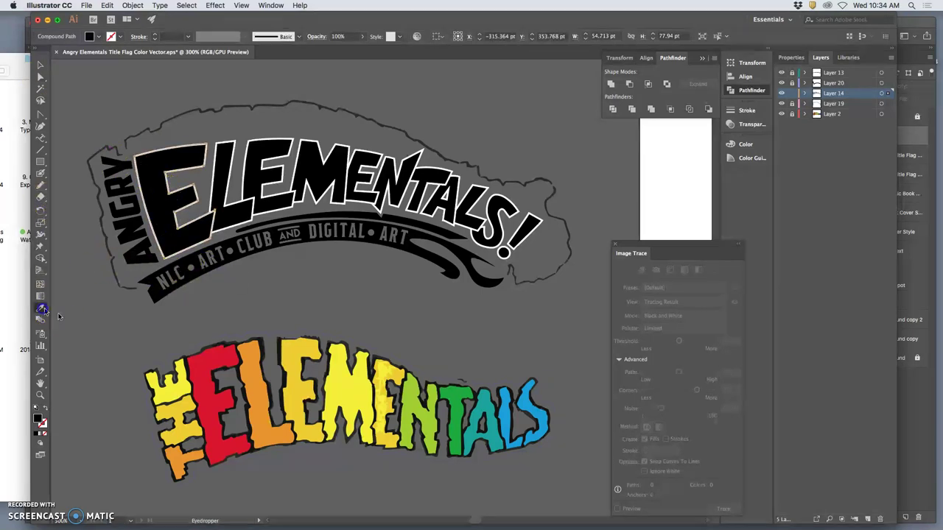
pyautogui.click(201, 363)
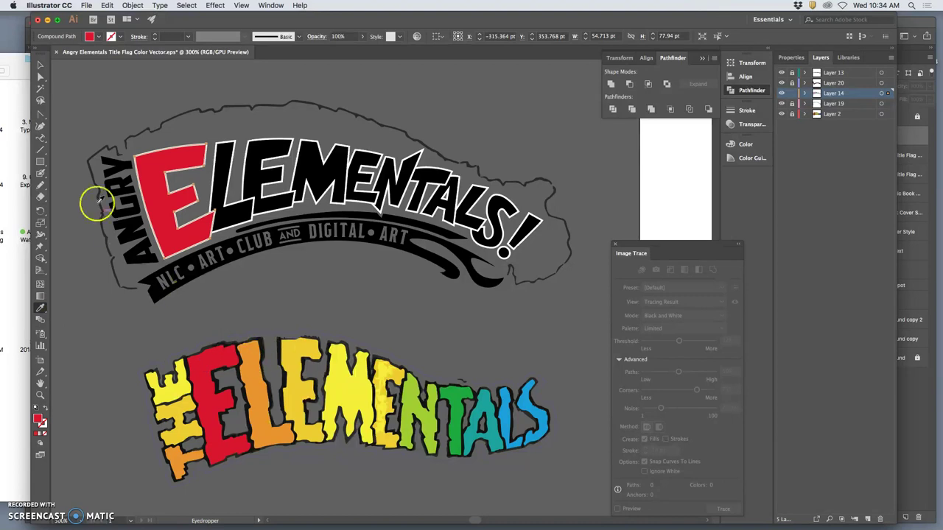
# Fill the L orange and the following E yellow, sampled from the lower logo
pyautogui.click(41, 78)
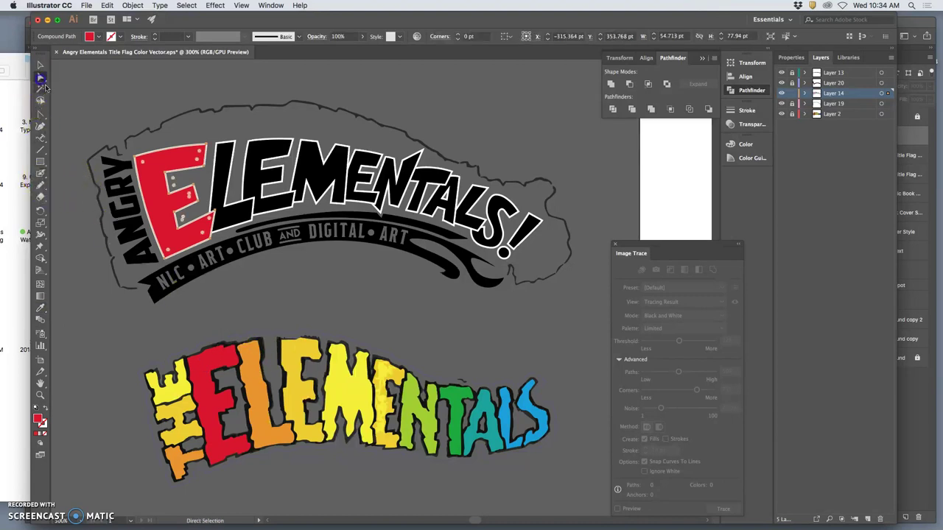
pyautogui.click(220, 175)
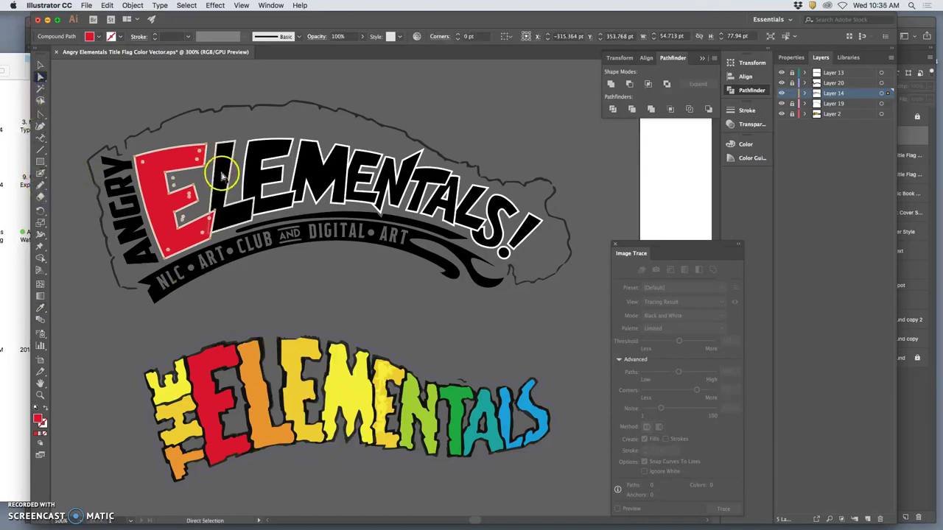
pyautogui.click(40, 308)
pyautogui.click(257, 368)
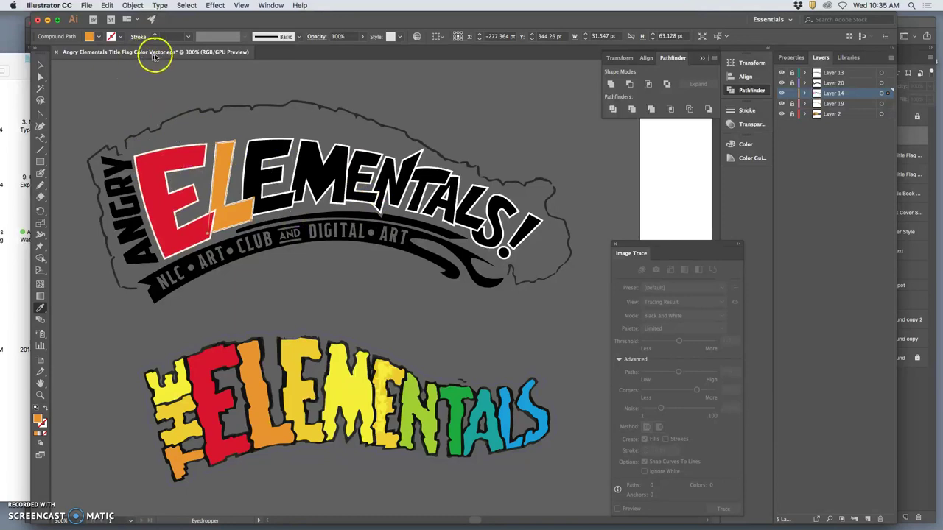
pyautogui.click(40, 77)
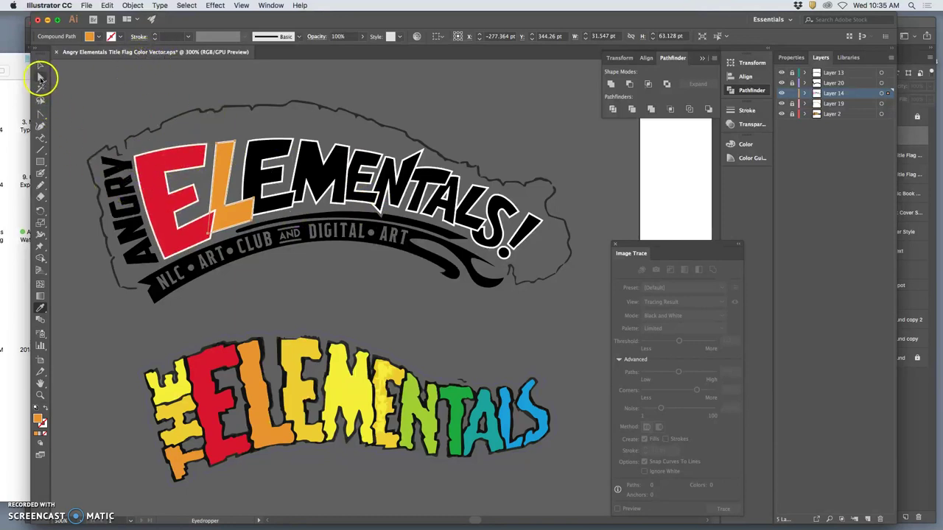
pyautogui.click(257, 165)
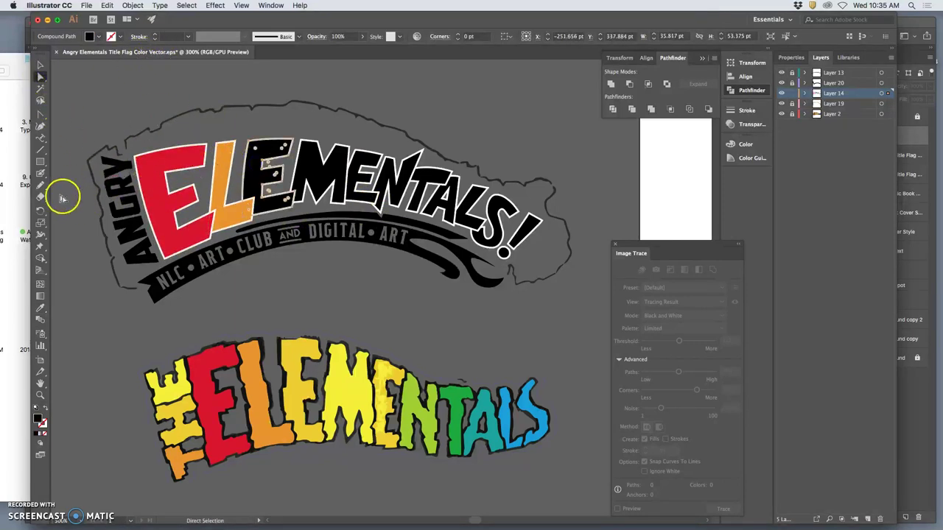
pyautogui.click(42, 308)
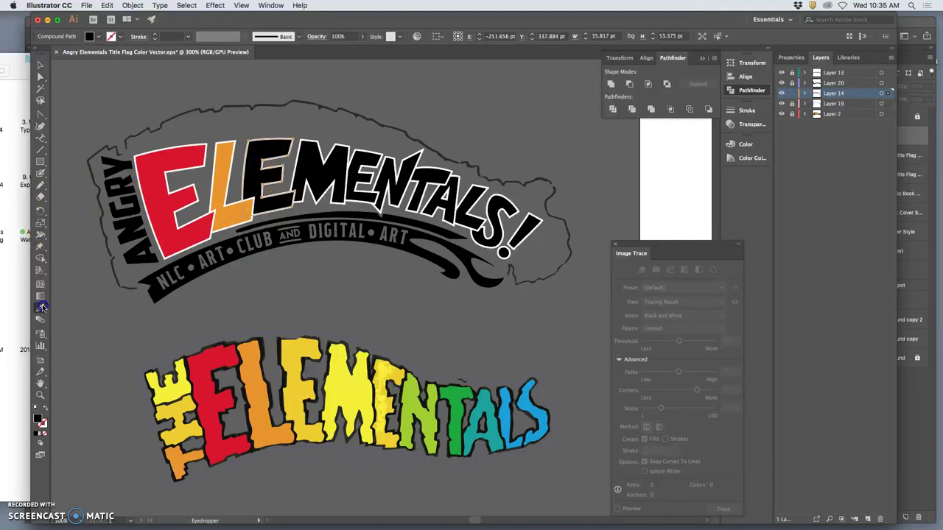
pyautogui.click(298, 355)
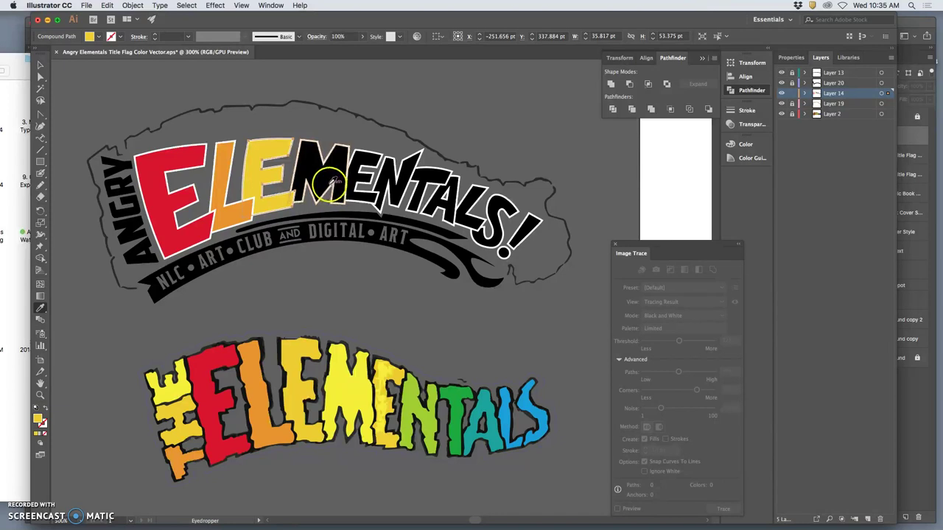
# Fill the title's M and the E after it with yellow sampled from the lower logo
pyautogui.click(43, 101)
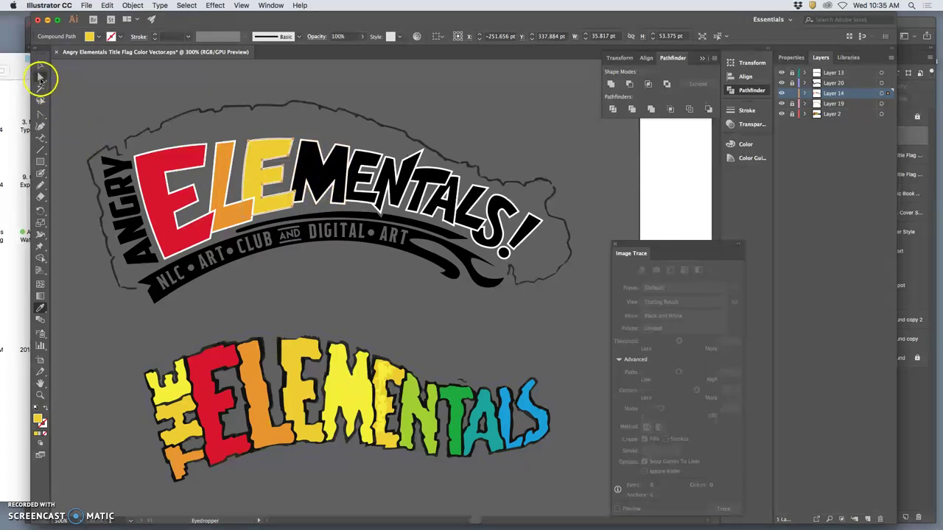
pyautogui.click(40, 76)
pyautogui.click(307, 171)
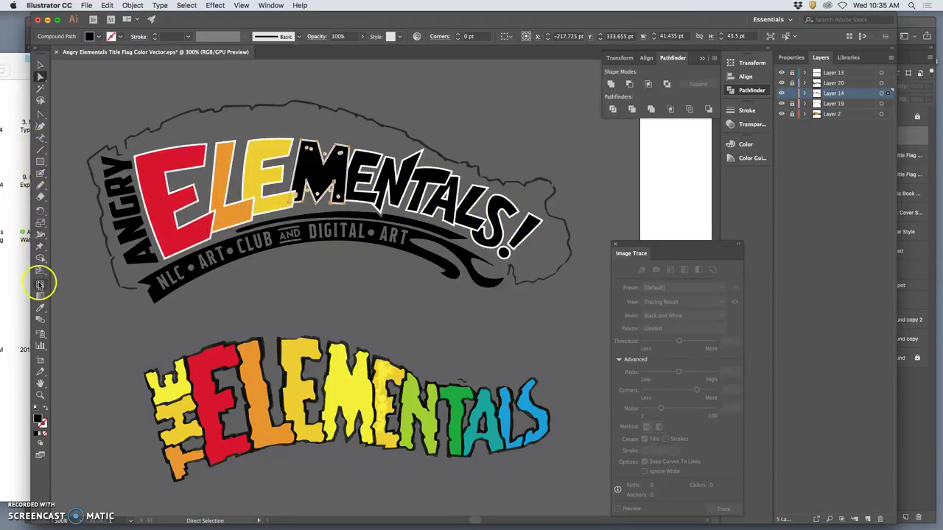
pyautogui.click(40, 308)
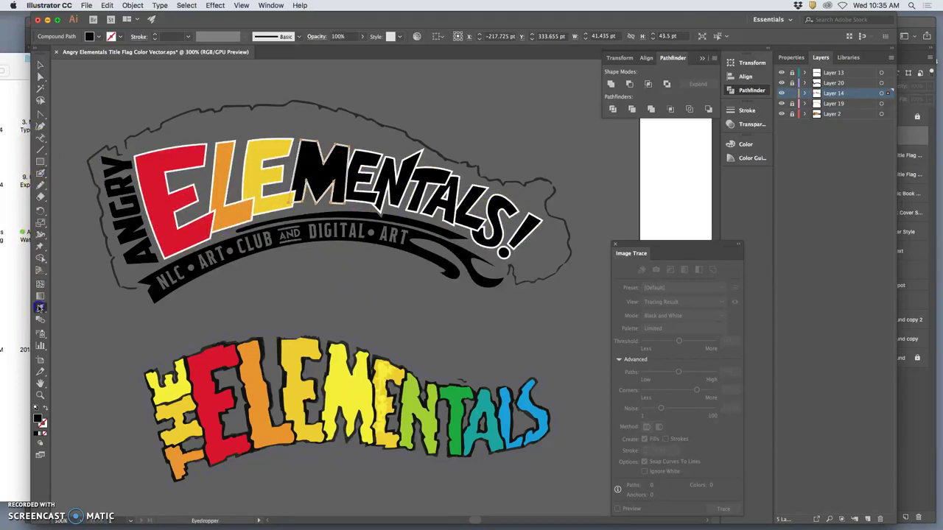
pyautogui.click(354, 390)
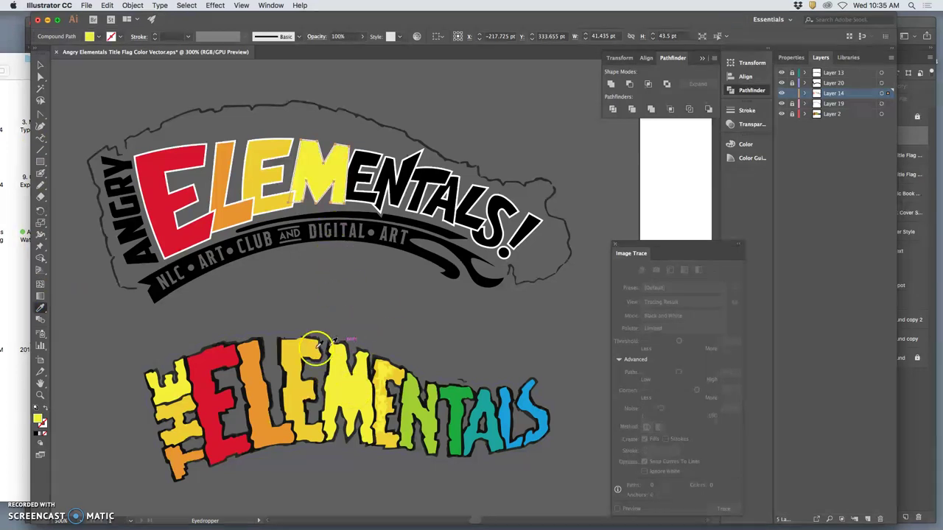
pyautogui.click(276, 368)
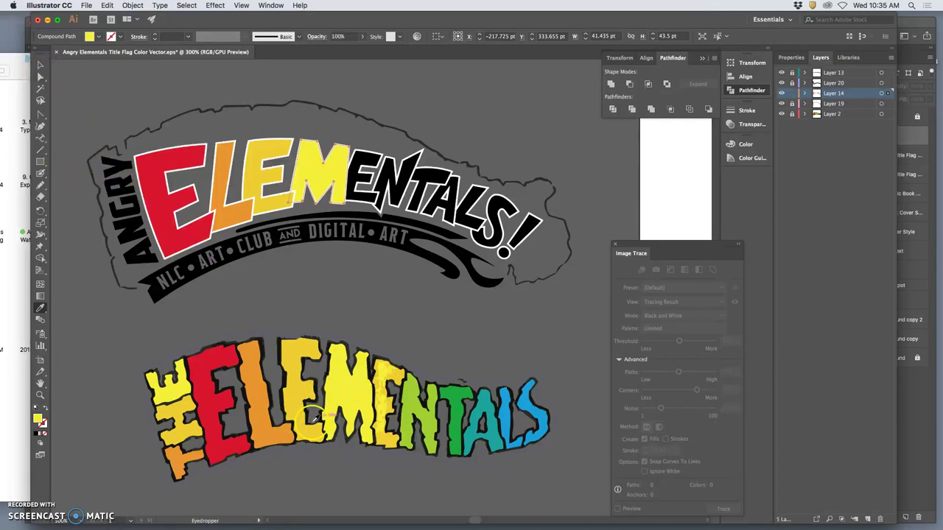
pyautogui.click(41, 77)
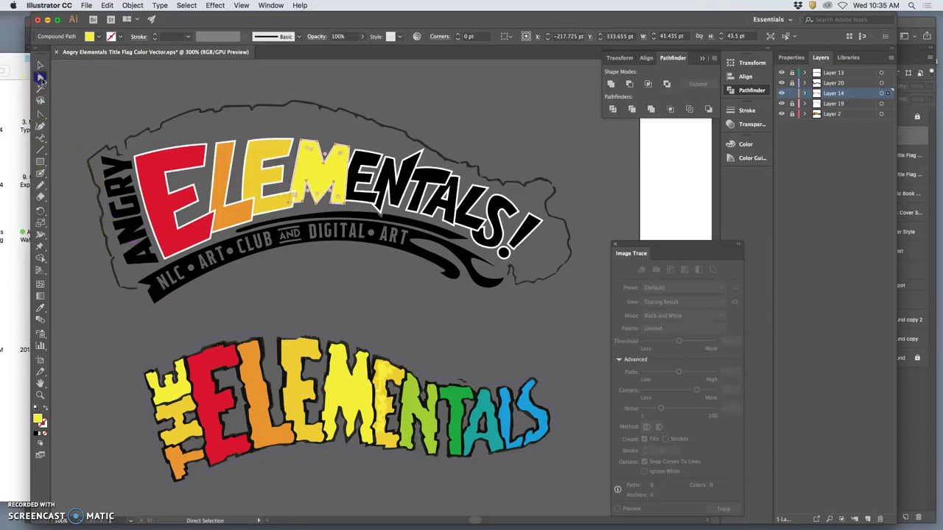
pyautogui.click(361, 163)
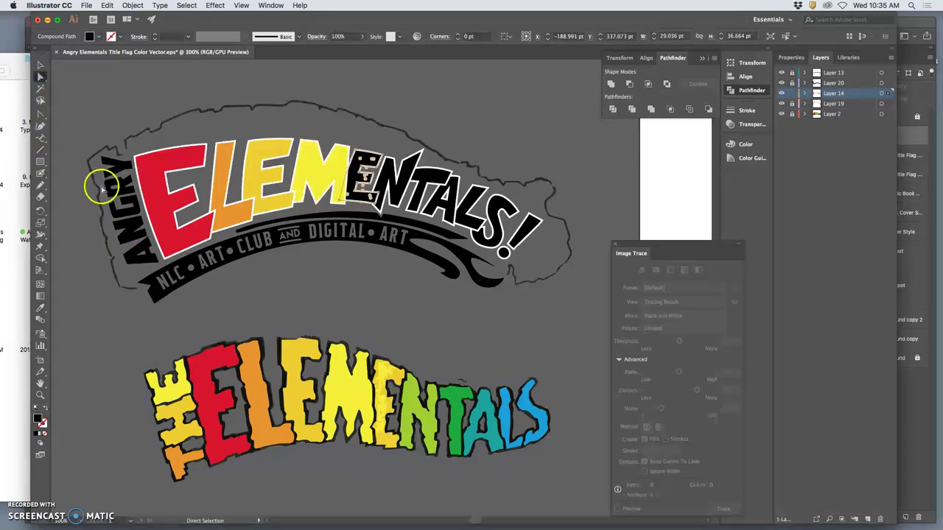
pyautogui.click(41, 307)
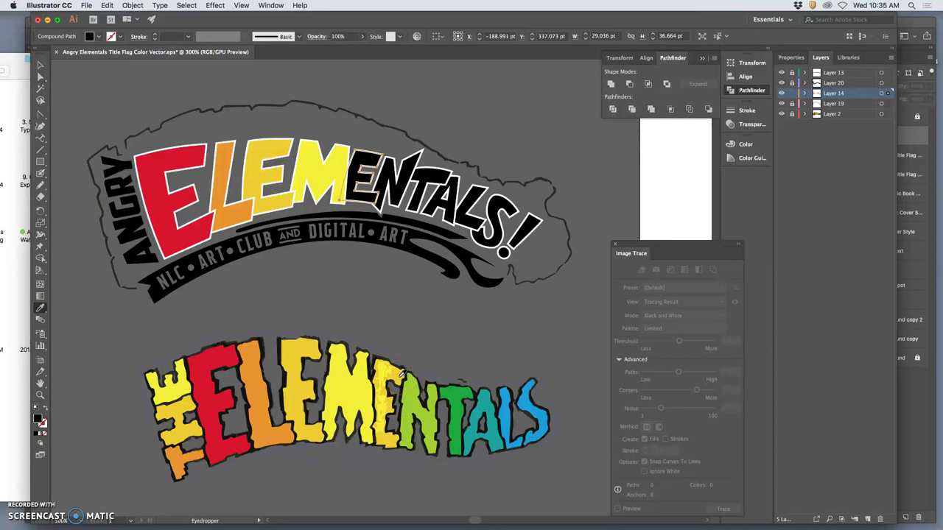
pyautogui.click(401, 374)
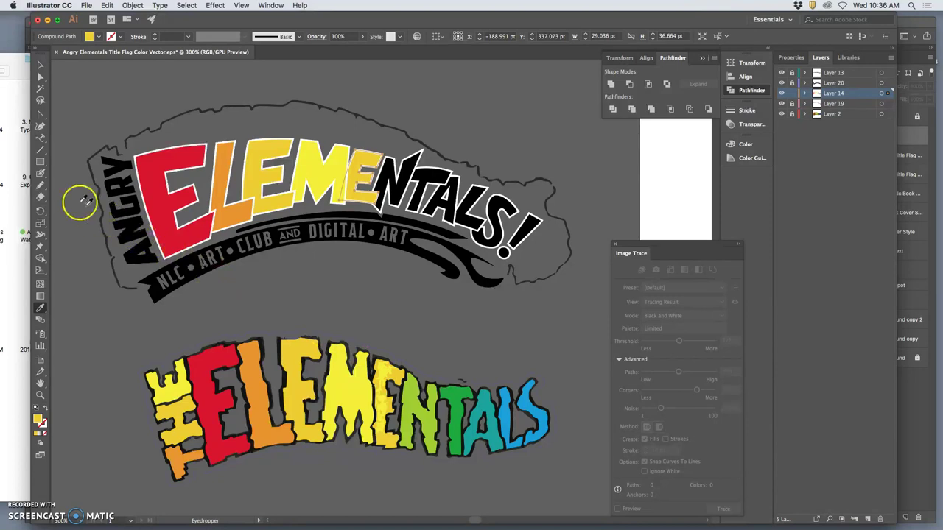
pyautogui.click(40, 77)
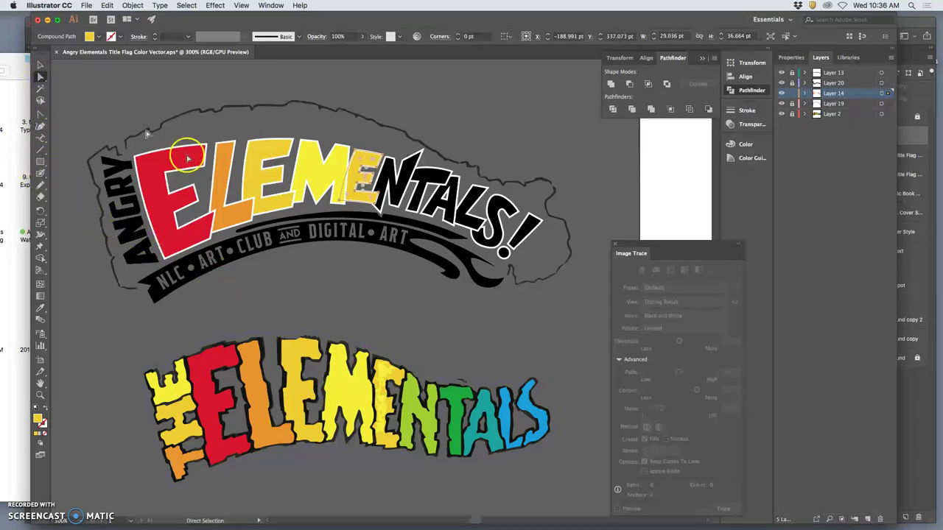
# Give the upper title's N the green sampled from the lower logo's N
pyautogui.click(403, 190)
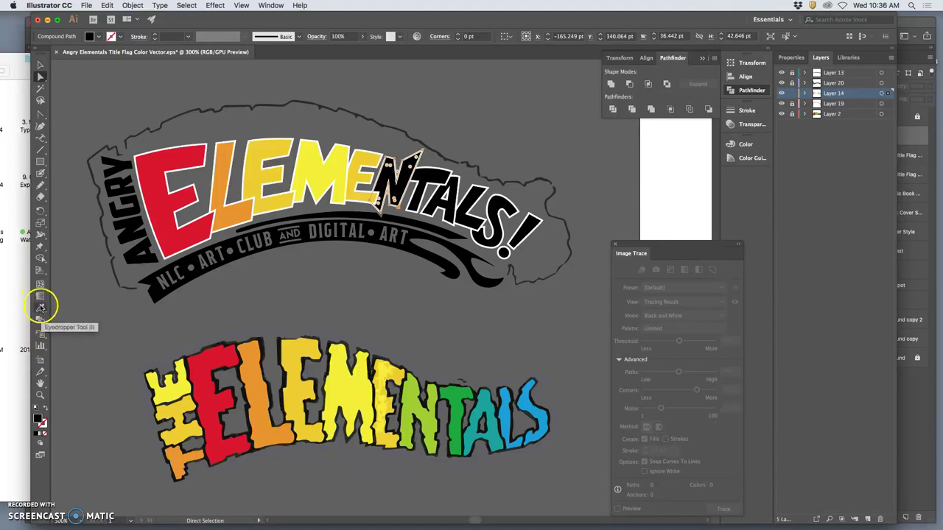
pyautogui.click(41, 307)
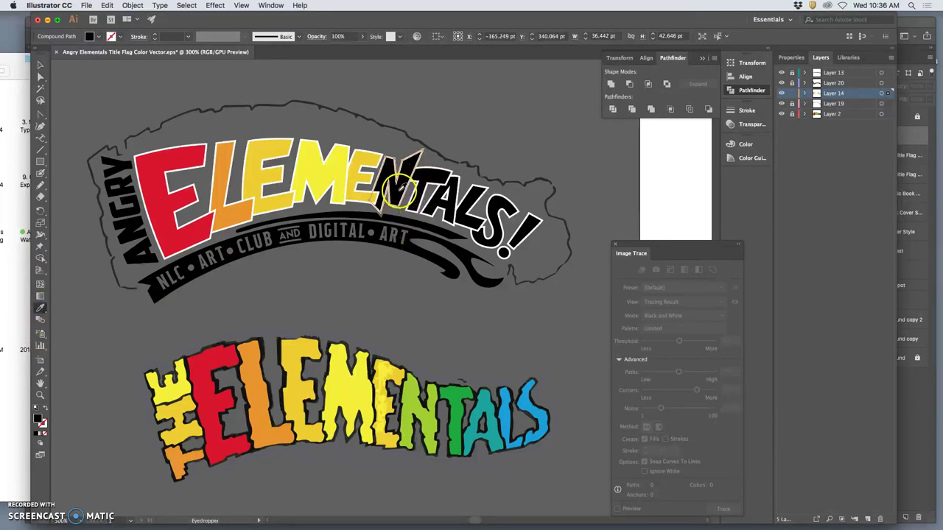
pyautogui.click(412, 390)
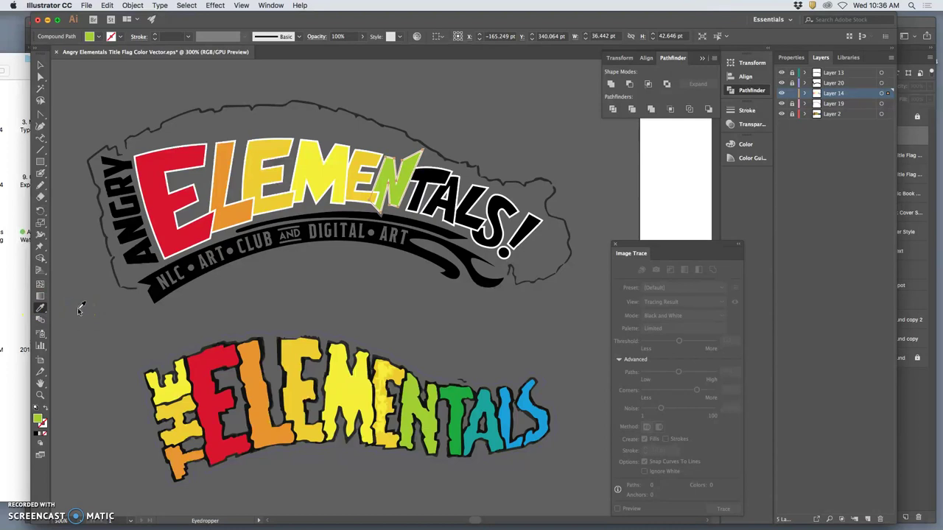
pyautogui.click(41, 77)
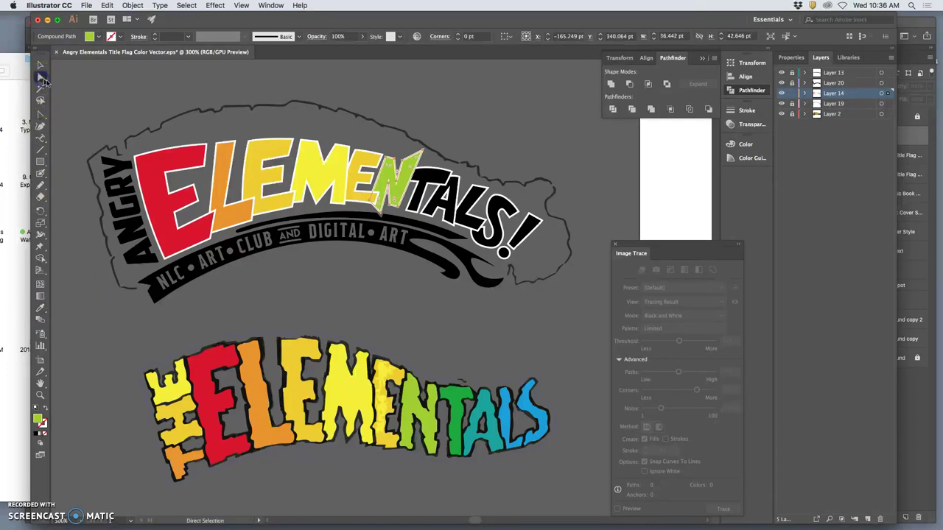
pyautogui.click(453, 196)
pyautogui.click(435, 180)
# Fill the upper title's T and A with green sampled from the lower logo's T
pyautogui.click(436, 182)
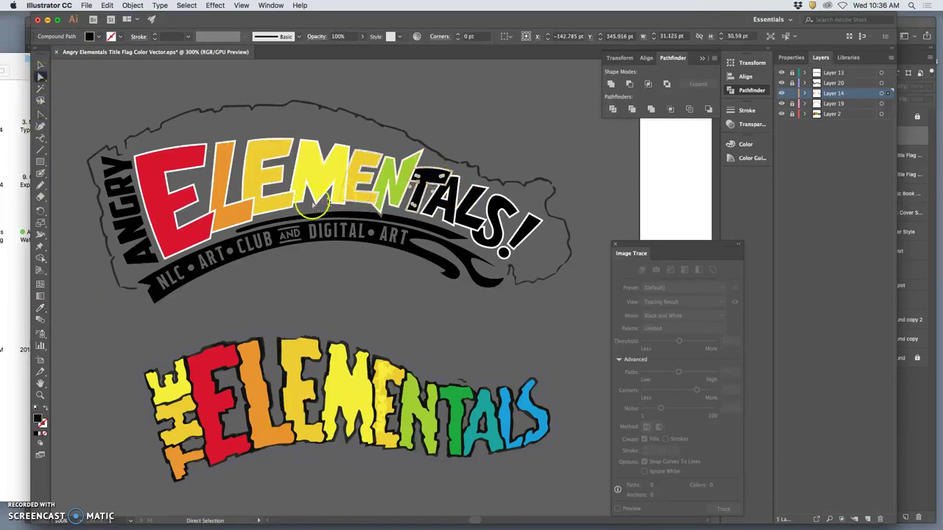
pyautogui.press('i')
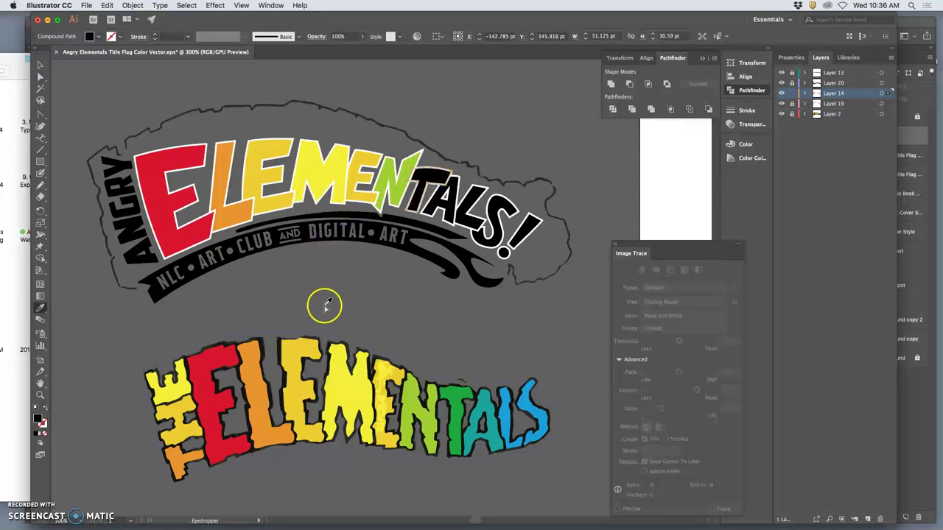
pyautogui.click(42, 78)
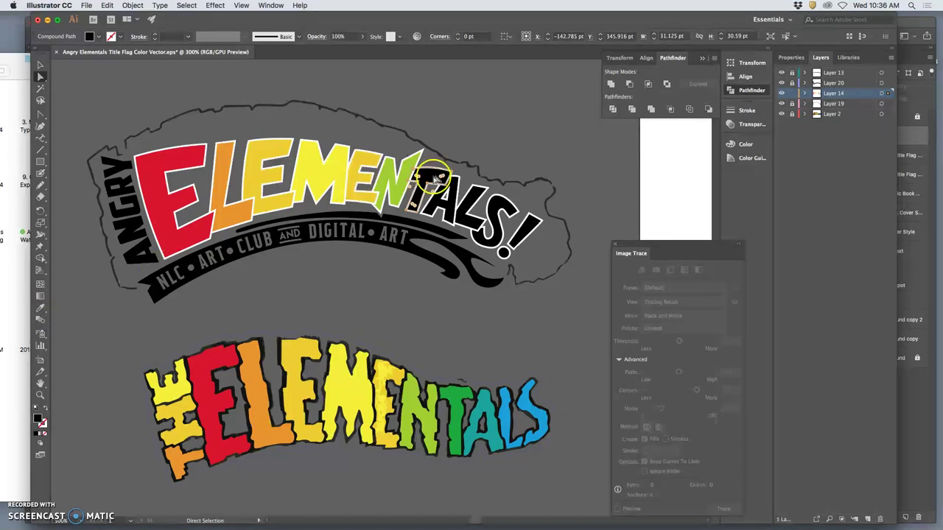
pyautogui.click(444, 401)
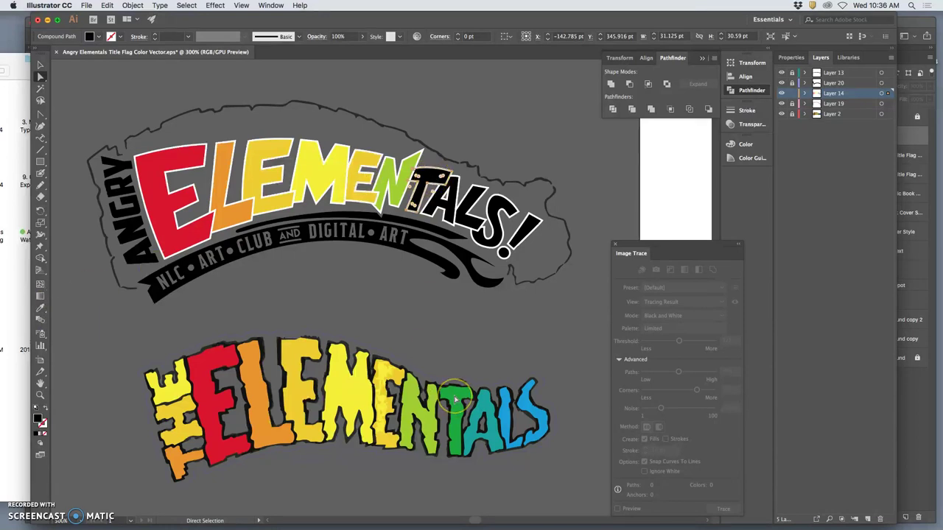
pyautogui.press('i')
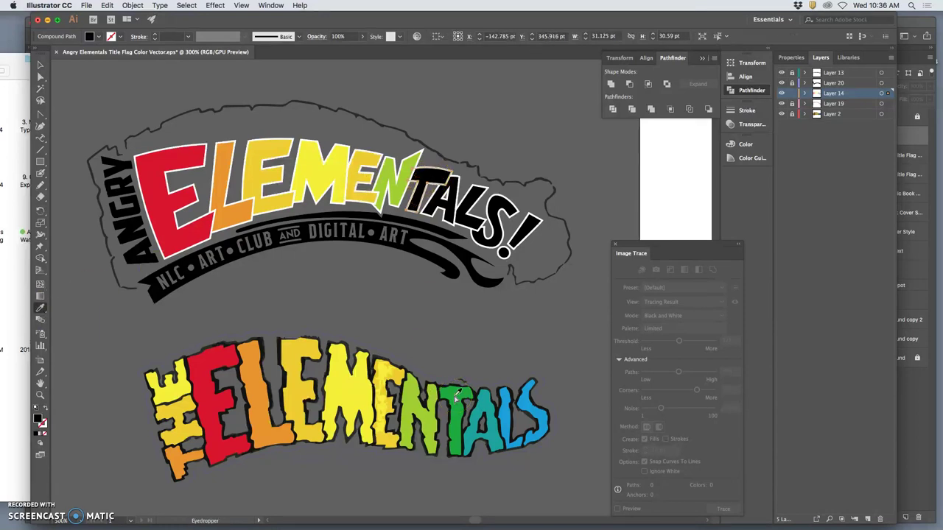
pyautogui.click(457, 394)
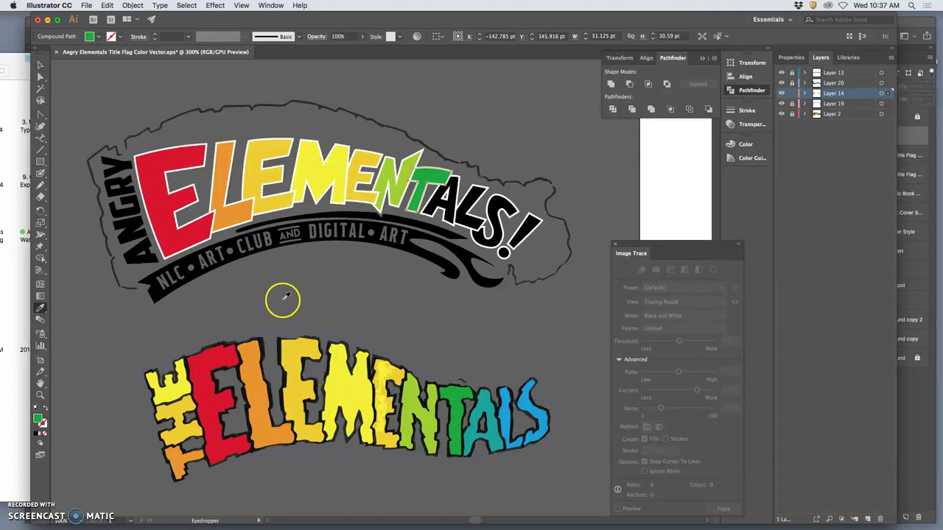
pyautogui.press('a')
pyautogui.click(447, 210)
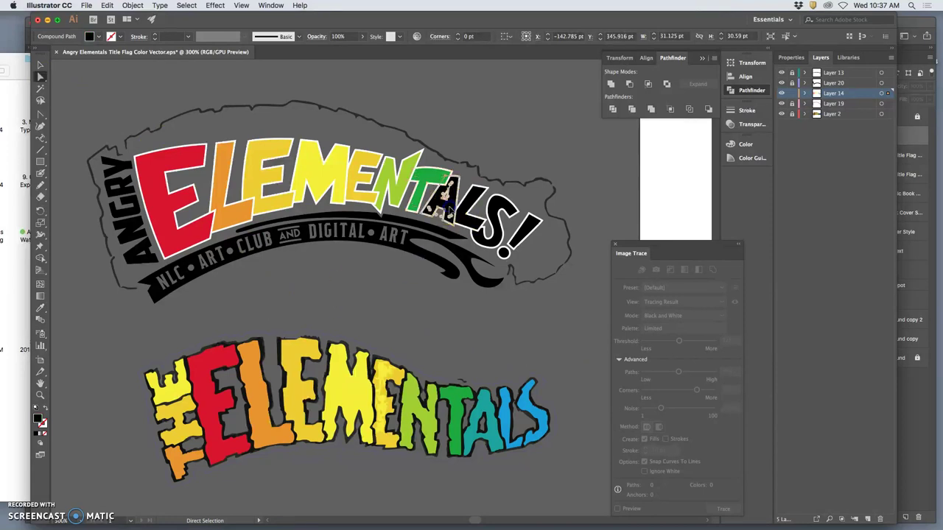
pyautogui.press('i')
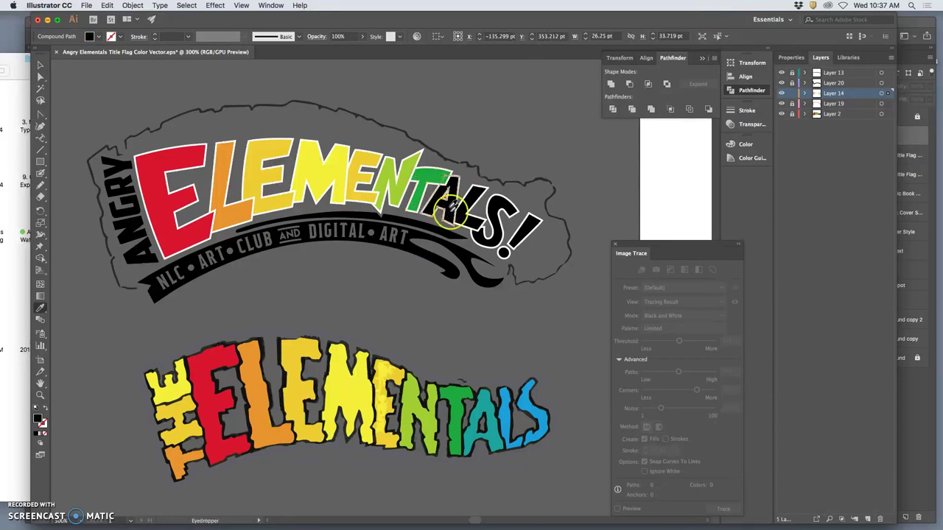
pyautogui.click(457, 397)
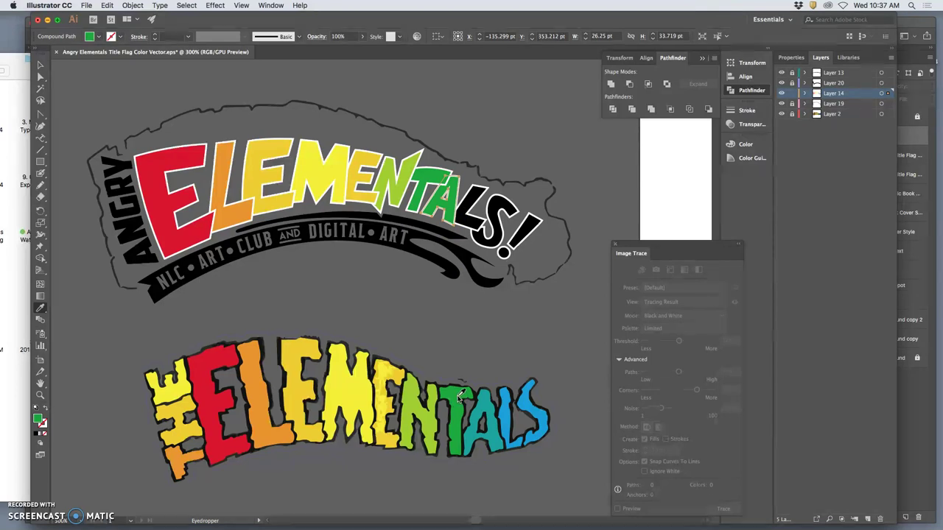
# Fill the upper L and S with blue sampled from the lower logo's L and S
pyautogui.press('a')
pyautogui.click(475, 221)
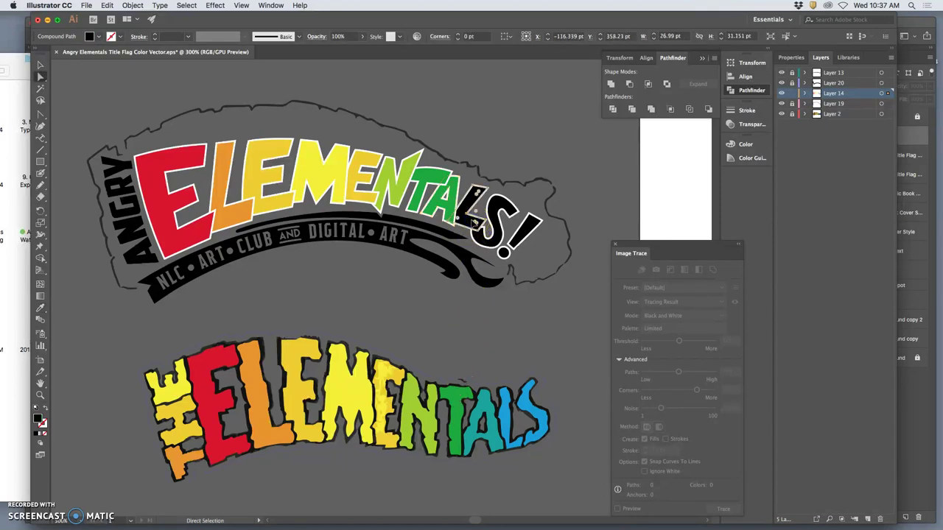
pyautogui.click(480, 391)
pyautogui.press('i')
pyautogui.click(502, 406)
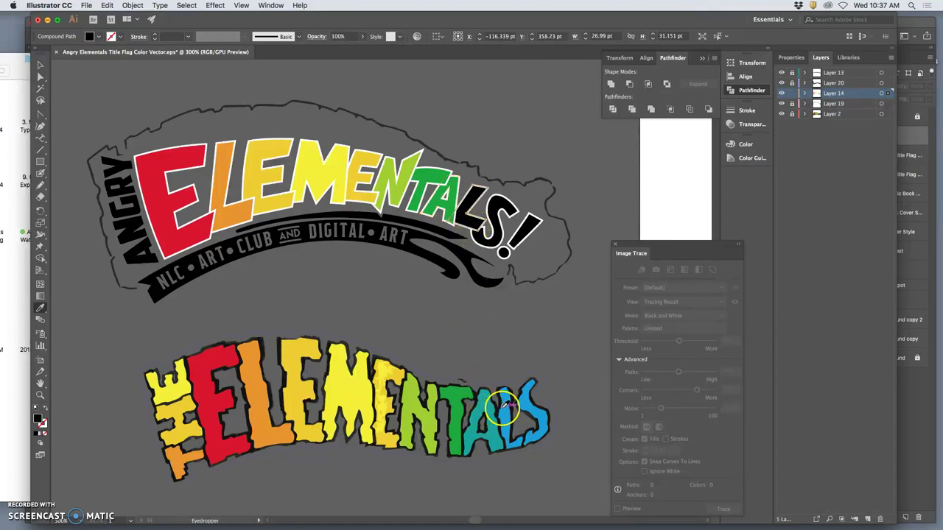
pyautogui.click(507, 406)
pyautogui.press('a')
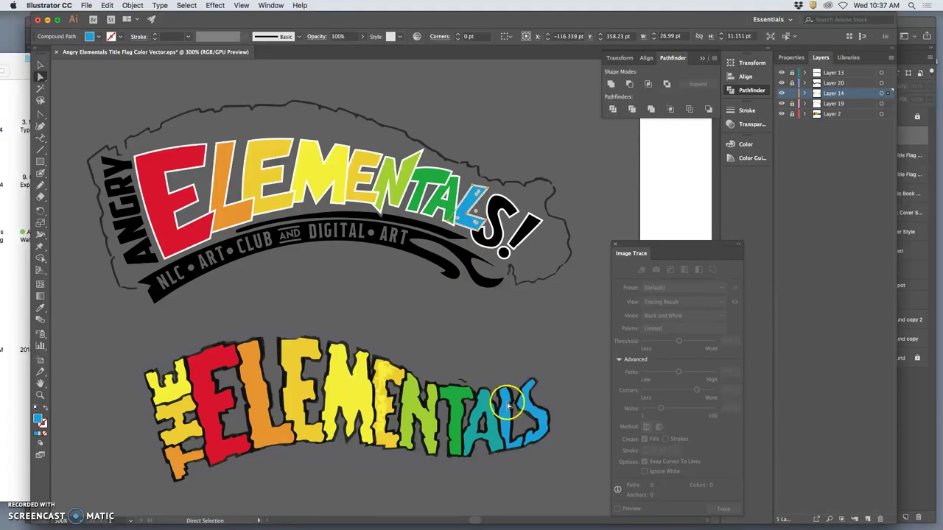
pyautogui.click(498, 237)
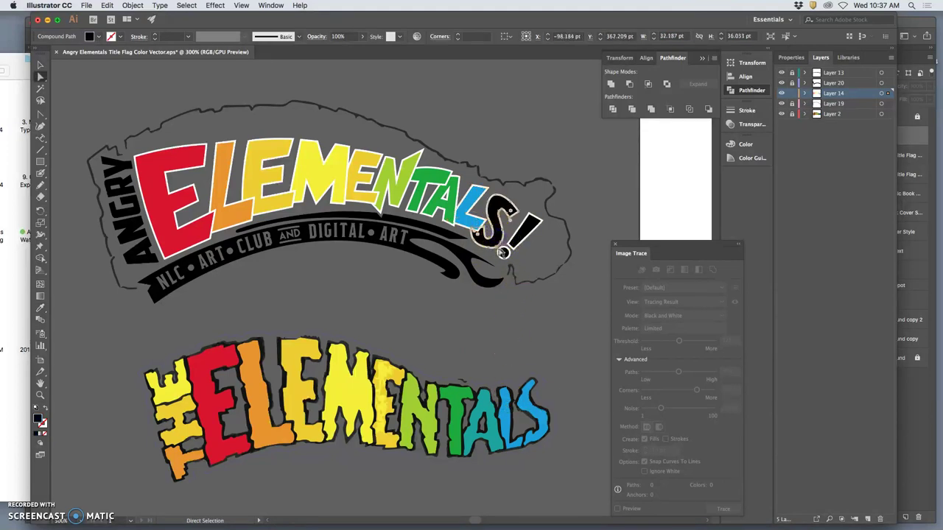
pyautogui.press('i')
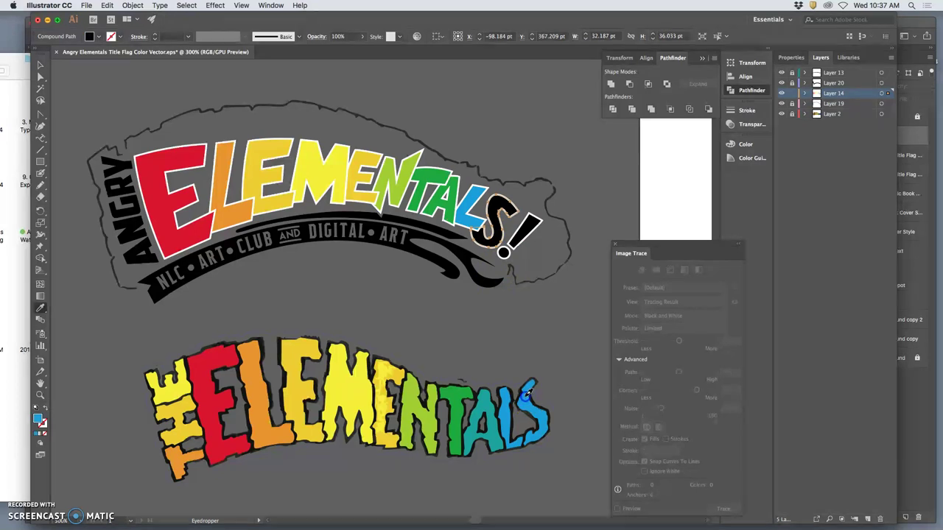
pyautogui.click(525, 396)
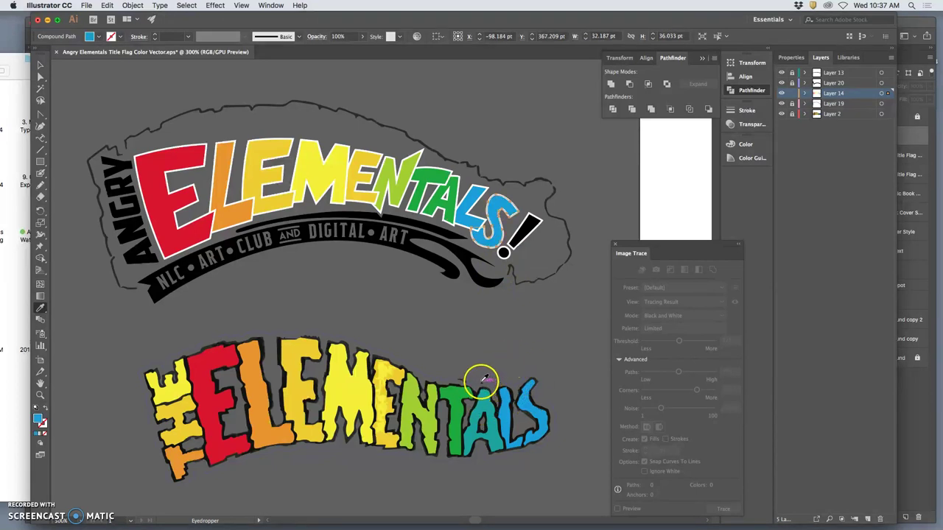
pyautogui.press('a')
pyautogui.click(455, 209)
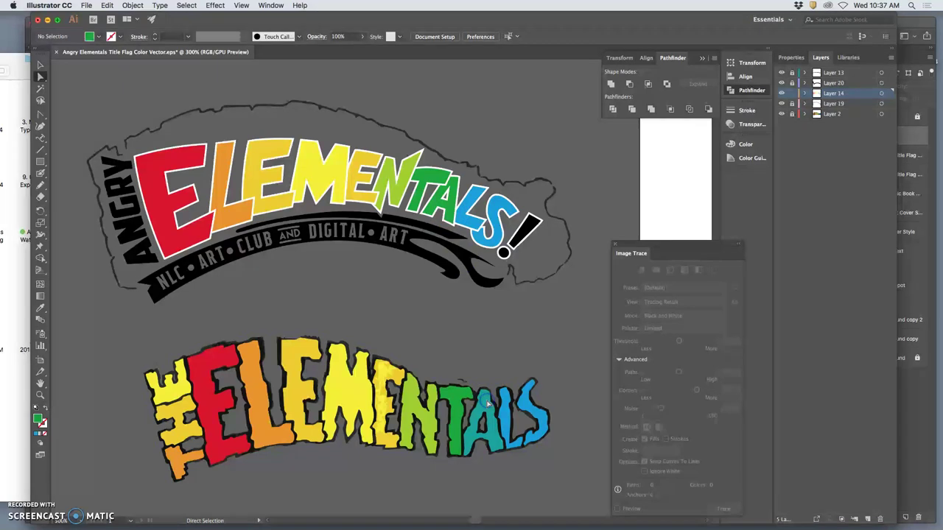
# Set the upper title's S fill to the darker blue 006699 in the Color Picker
pyautogui.click(456, 215)
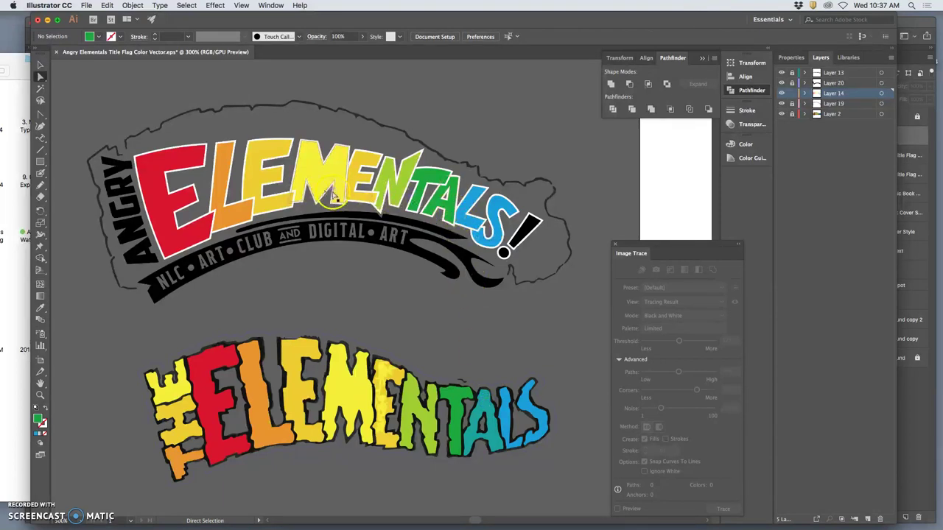
pyautogui.click(498, 243)
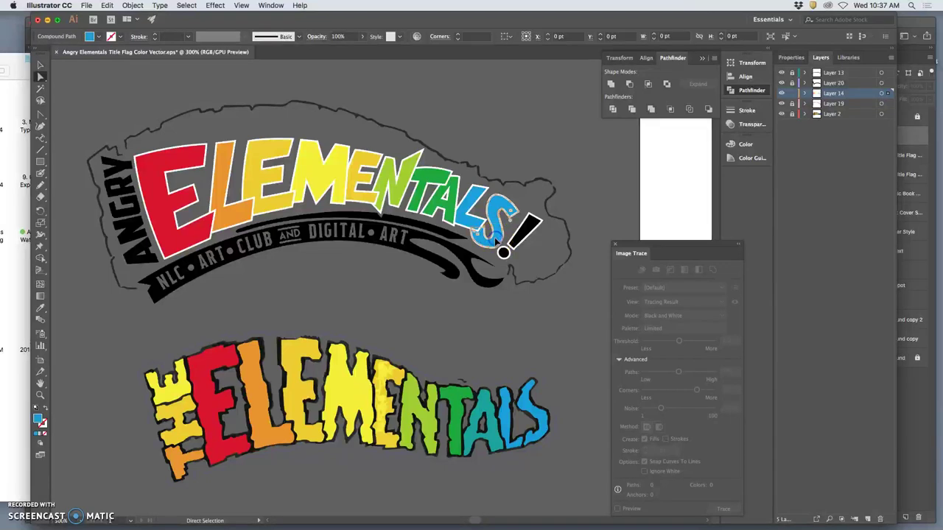
pyautogui.click(98, 37)
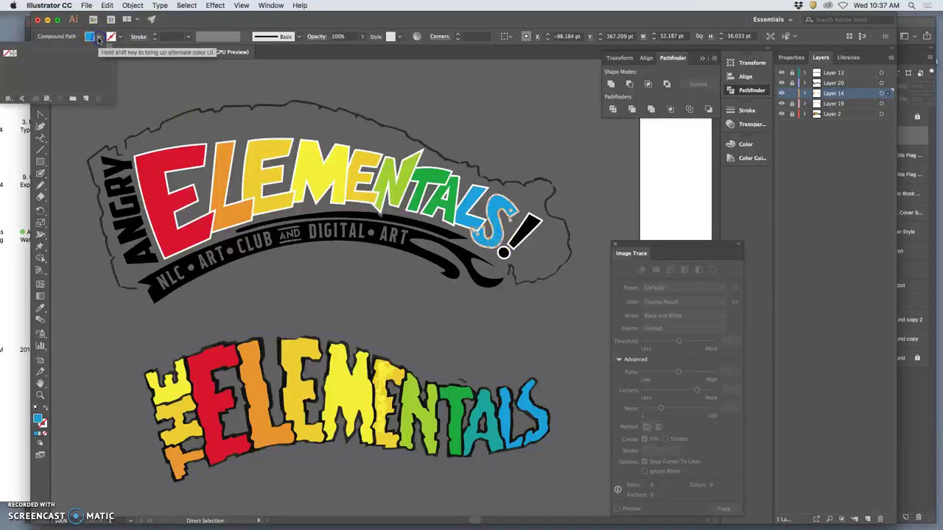
pyautogui.click(94, 39)
pyautogui.click(94, 38)
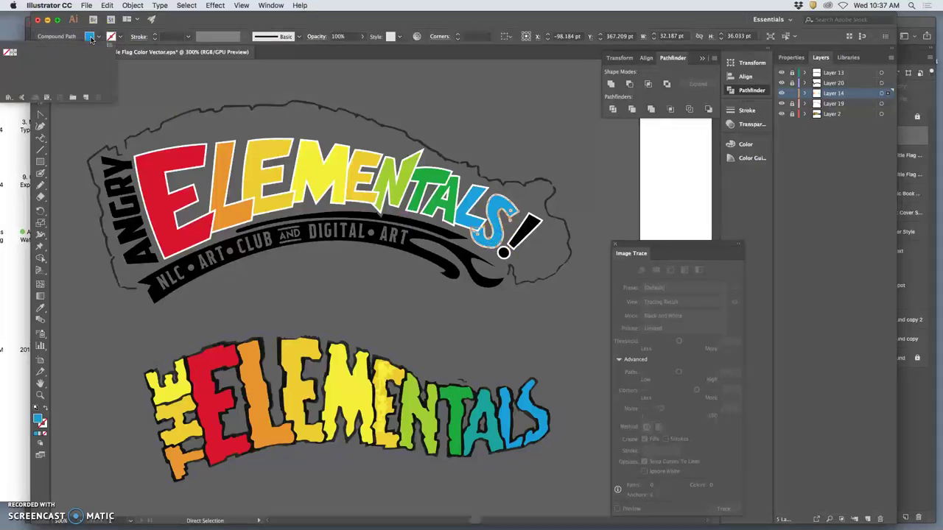
pyautogui.click(57, 75)
pyautogui.click(92, 37)
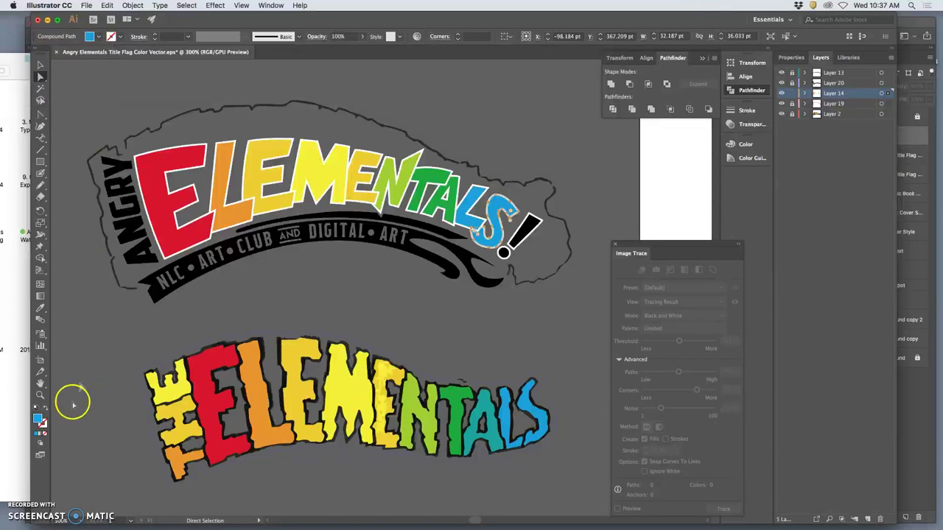
pyautogui.doubleClick(40, 421)
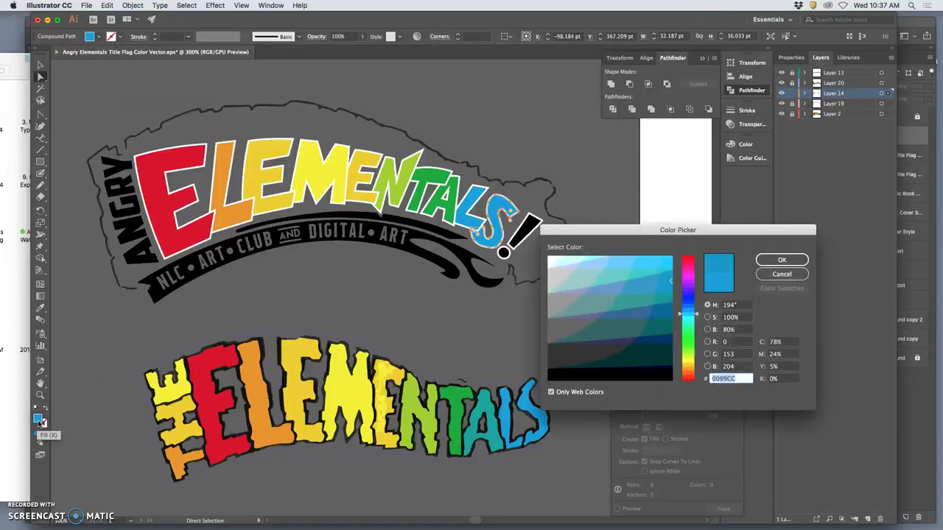
pyautogui.click(662, 310)
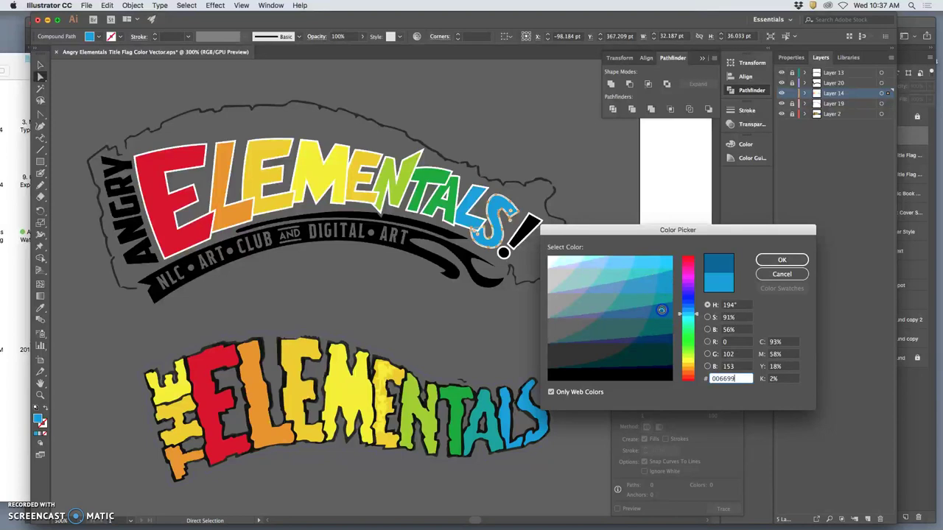
pyautogui.click(774, 260)
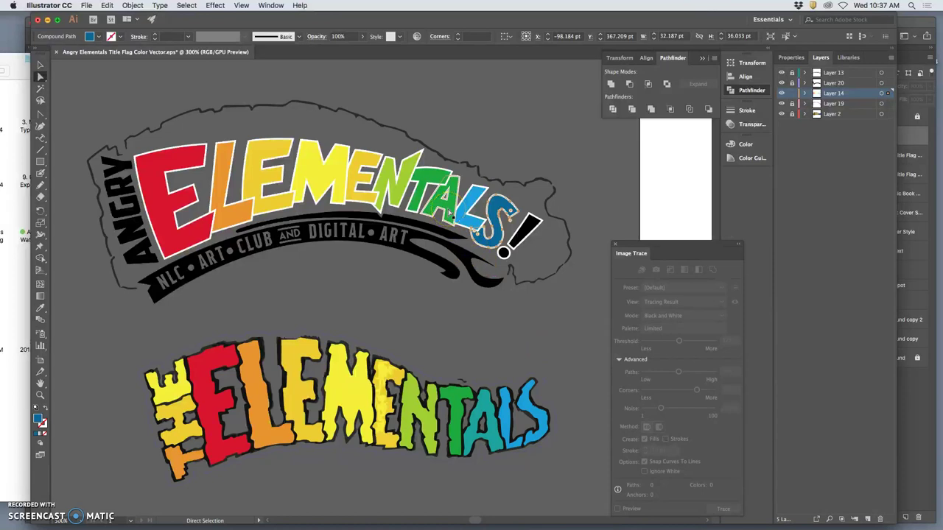
# Change the green letter beside the S to a more muted green, 339966, in the Color Picker
pyautogui.click(449, 212)
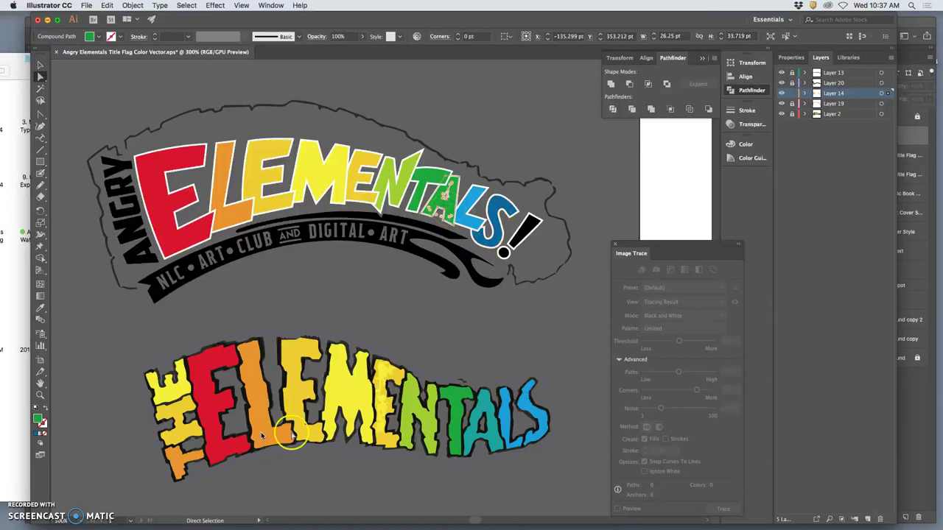
pyautogui.doubleClick(38, 418)
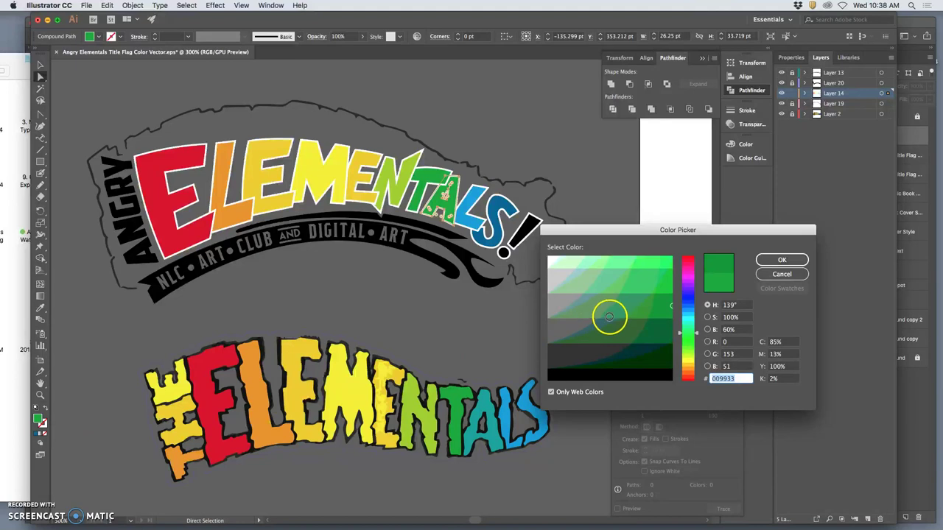
pyautogui.click(618, 309)
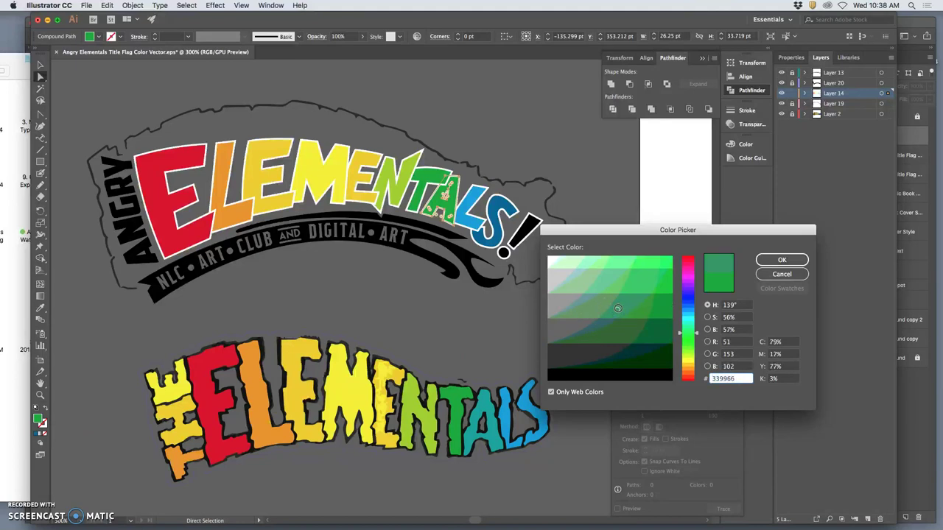
pyautogui.click(617, 307)
pyautogui.click(772, 263)
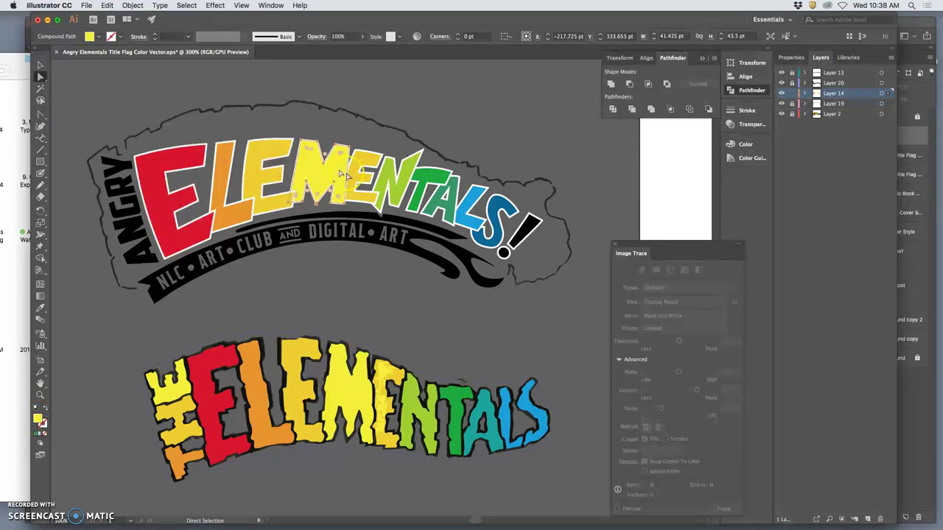
# Give the E following the M an orange fill in the Color Picker
pyautogui.click(389, 274)
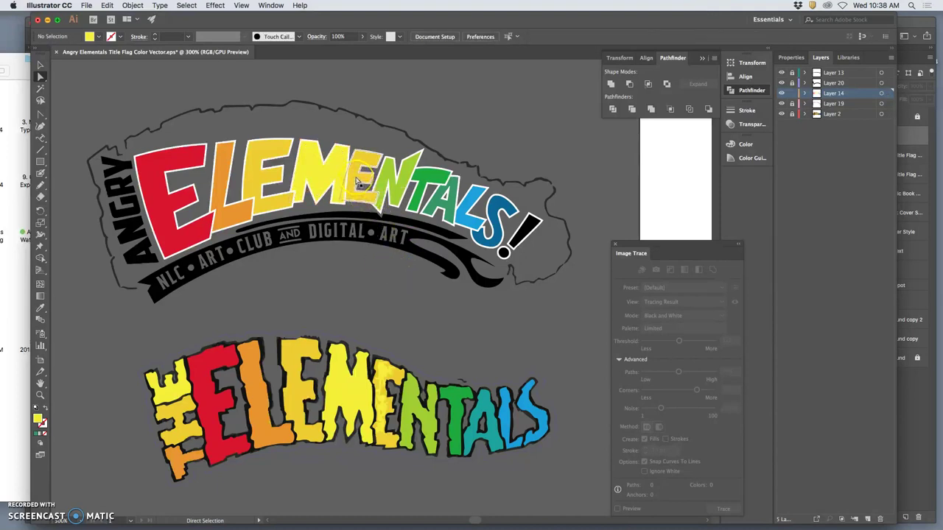
pyautogui.click(356, 180)
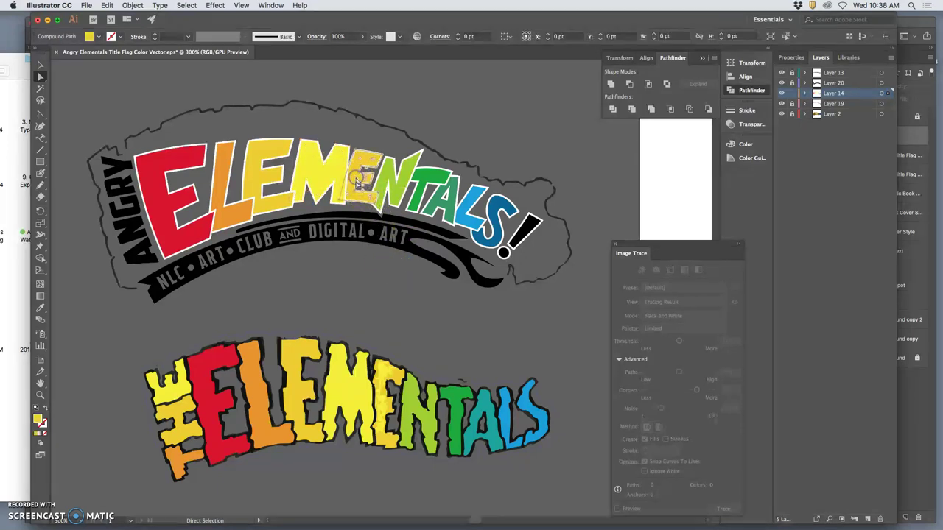
pyautogui.doubleClick(38, 420)
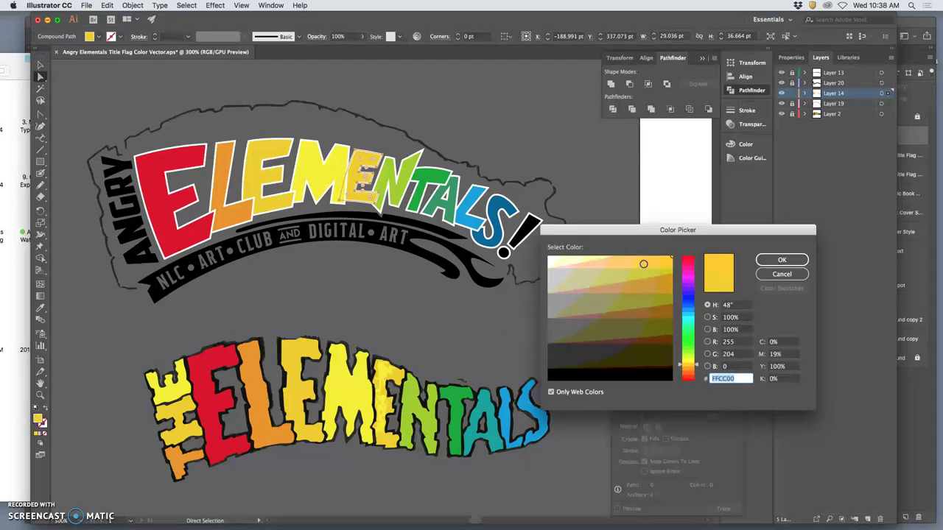
pyautogui.click(645, 267)
pyautogui.click(780, 261)
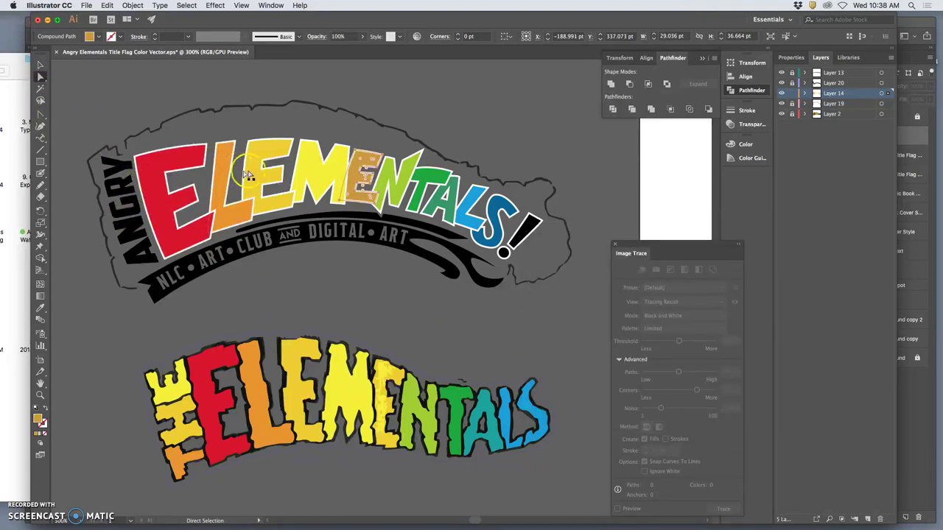
# Refine the E's fill to the lighter orange FFCC66
pyautogui.click(81, 87)
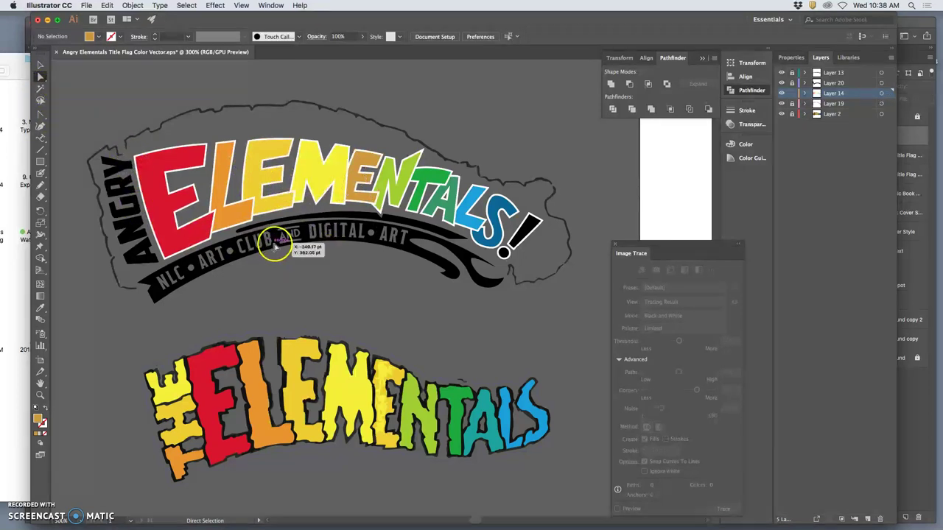
pyautogui.click(359, 203)
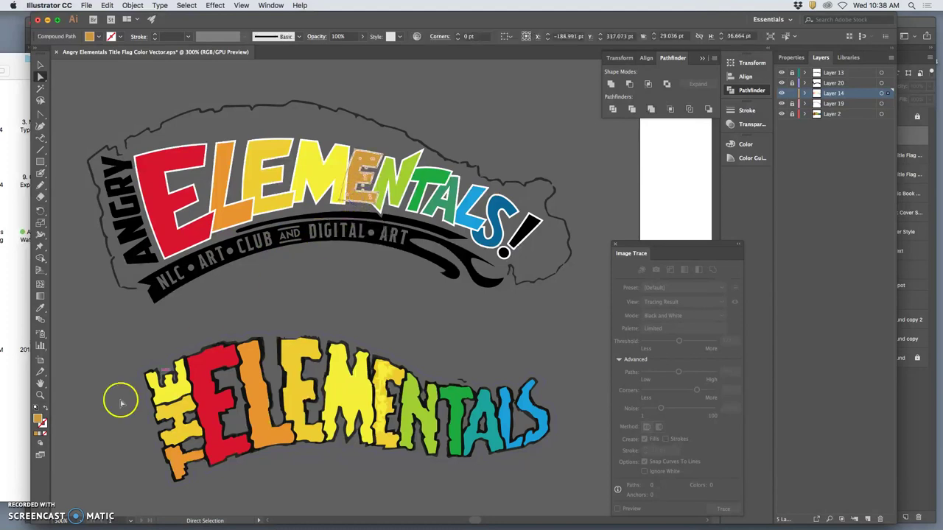
pyautogui.doubleClick(38, 421)
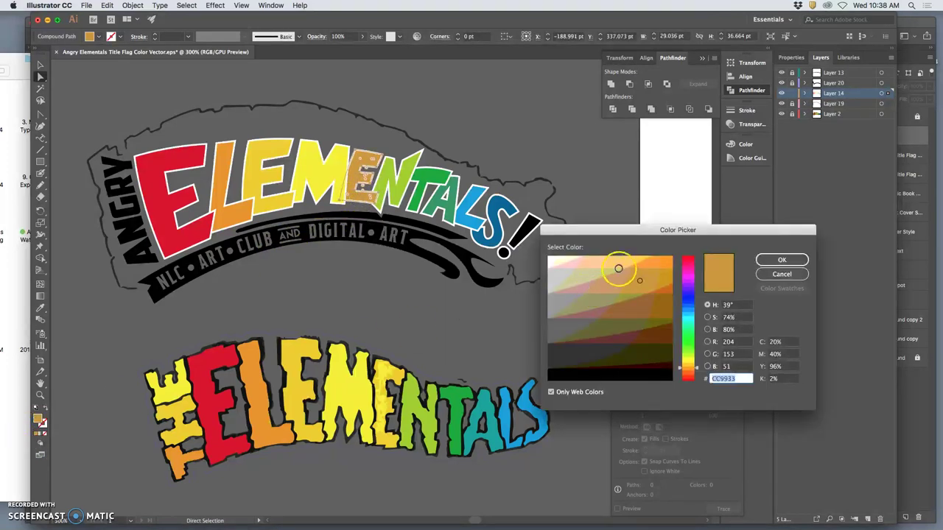
pyautogui.click(620, 262)
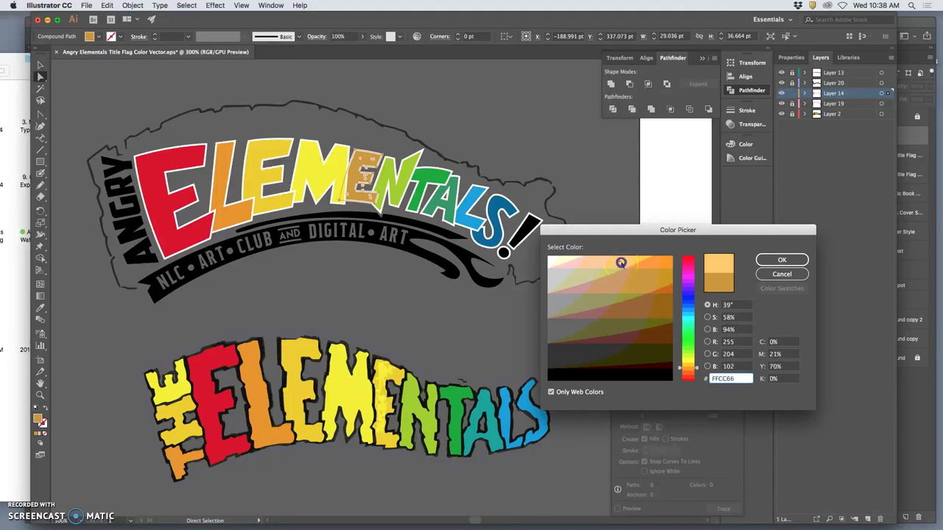
pyautogui.click(781, 259)
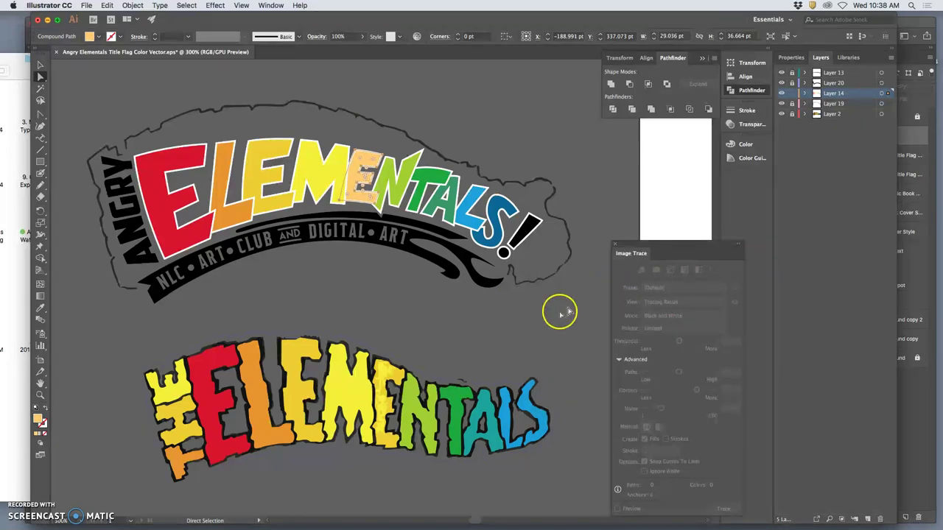
pyautogui.click(445, 332)
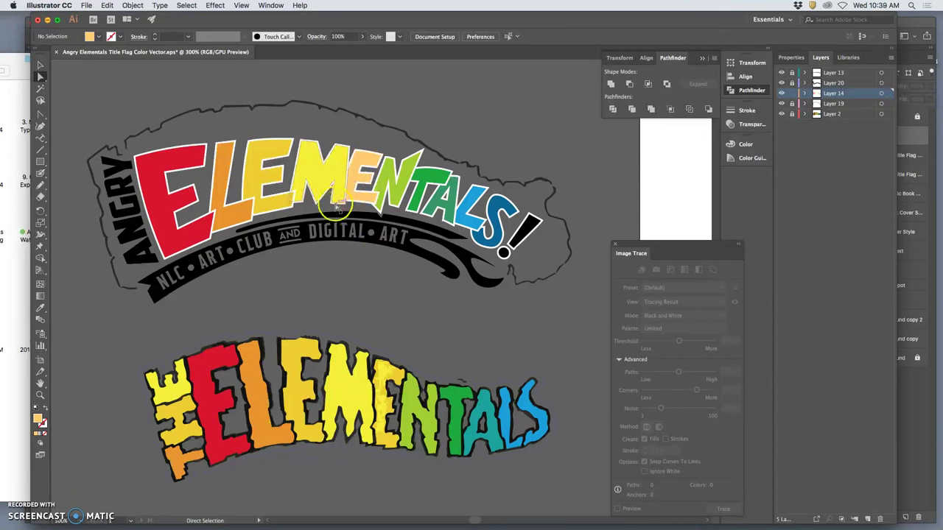
pyautogui.click(318, 182)
# Turn off Only Web Colors and give the M a brighter yellow fill
pyautogui.click(43, 414)
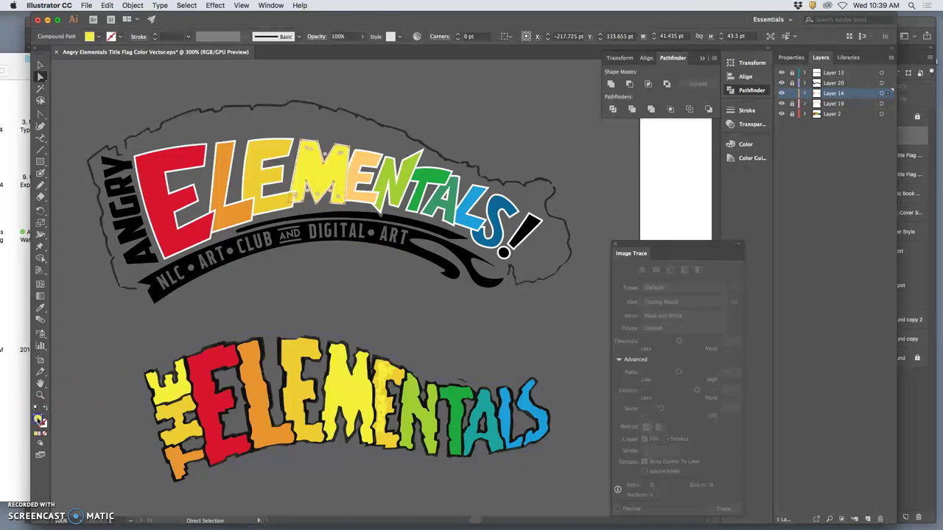
pyautogui.doubleClick(39, 418)
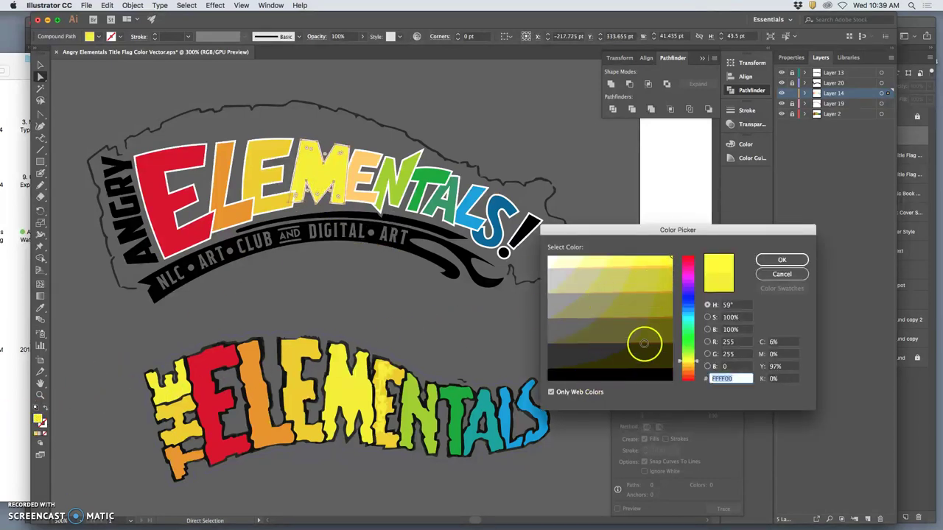
pyautogui.click(551, 392)
pyautogui.moveTo(631, 284); pyautogui.dragTo(659, 273)
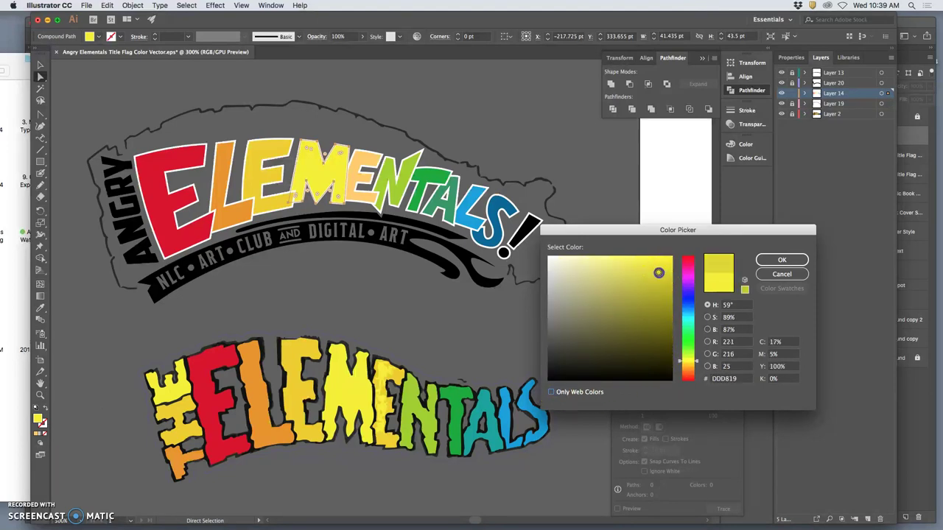
pyautogui.moveTo(692, 361); pyautogui.dragTo(679, 362)
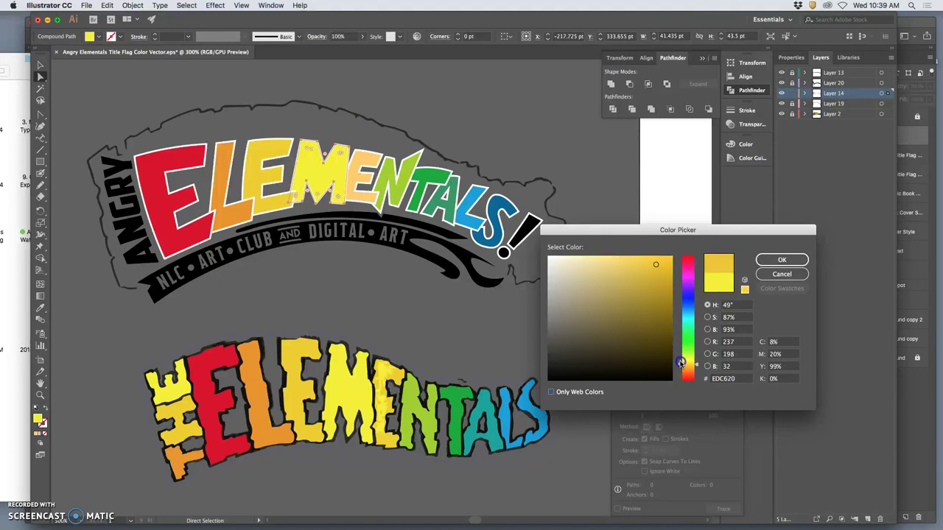
pyautogui.click(664, 267)
pyautogui.click(780, 259)
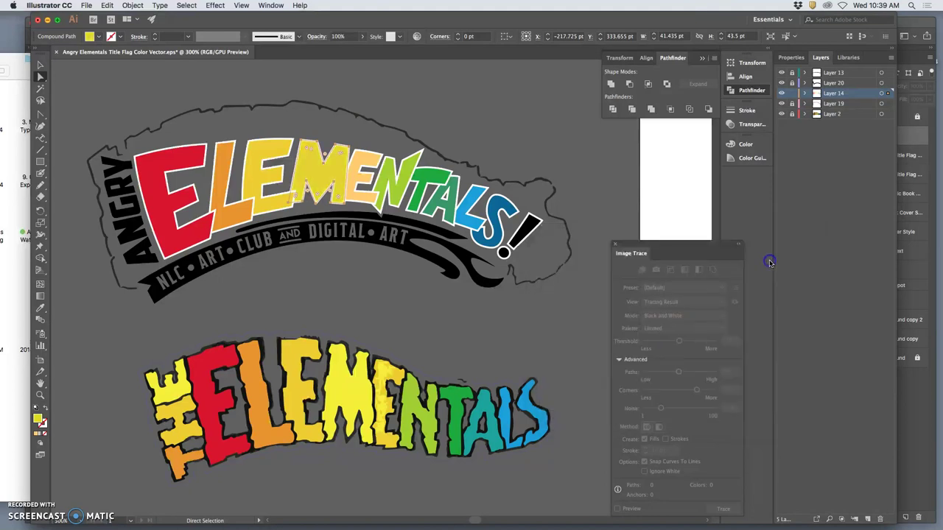
pyautogui.click(435, 331)
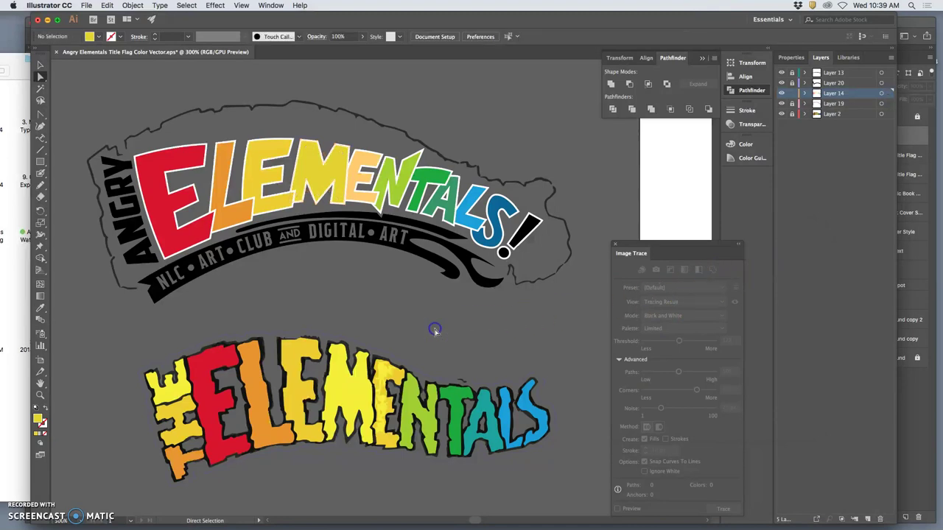
# Refine the M's fill to the warmer yellow F7E114
pyautogui.click(327, 180)
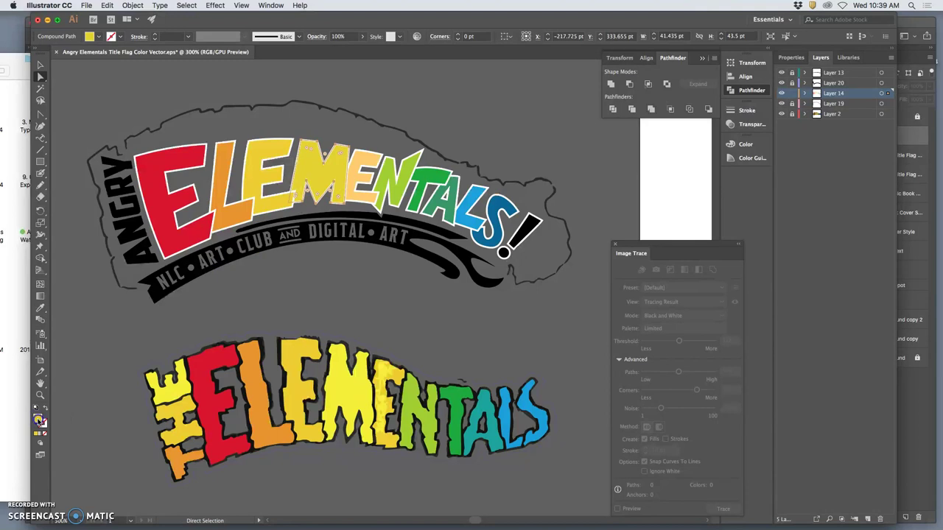
pyautogui.doubleClick(39, 421)
pyautogui.click(662, 260)
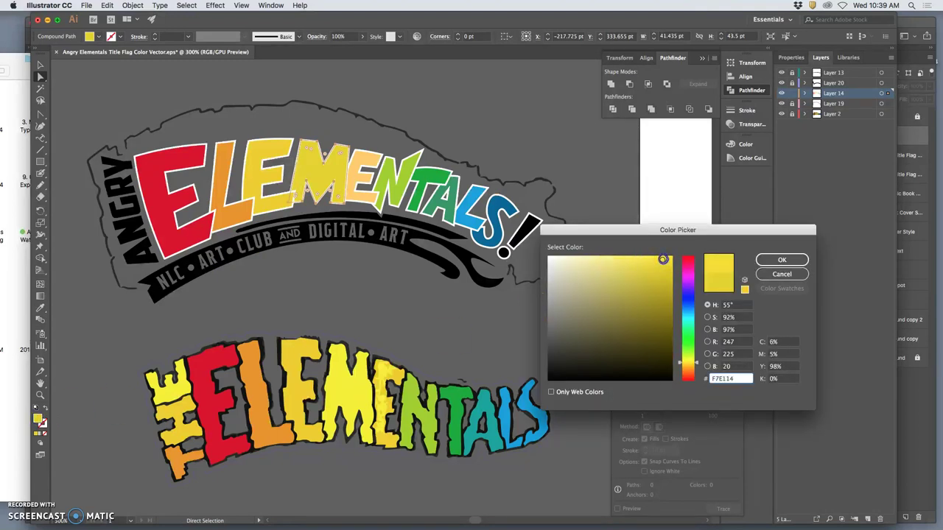
pyautogui.click(767, 261)
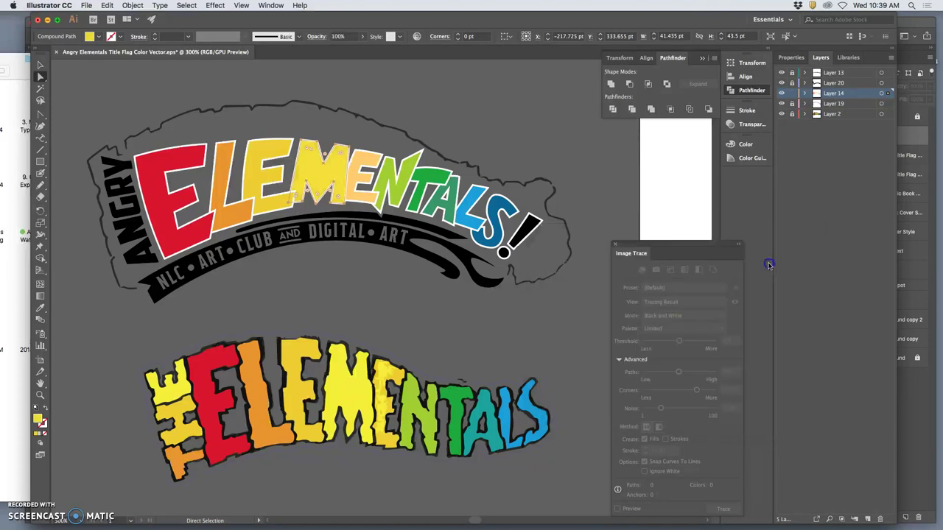
pyautogui.click(406, 299)
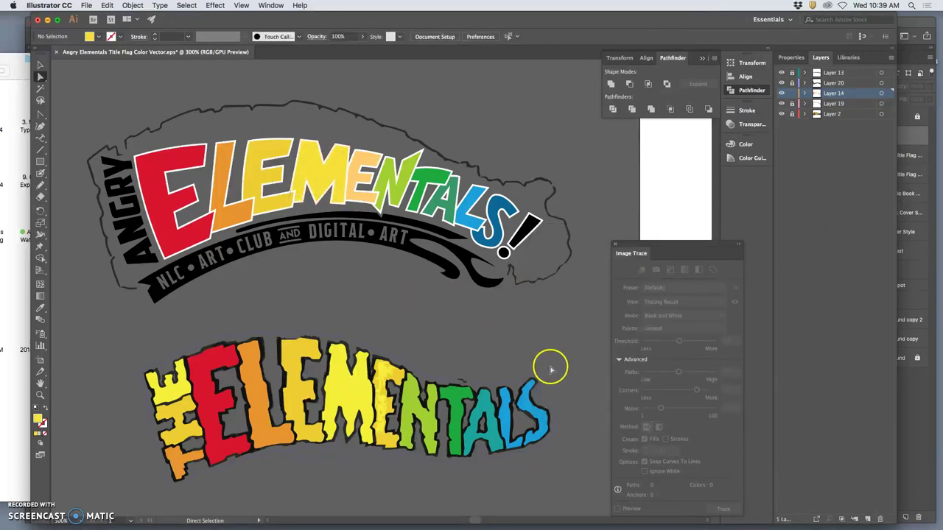
# Set the E after the M to the paler orange FCD188
pyautogui.click(367, 177)
pyautogui.doubleClick(37, 417)
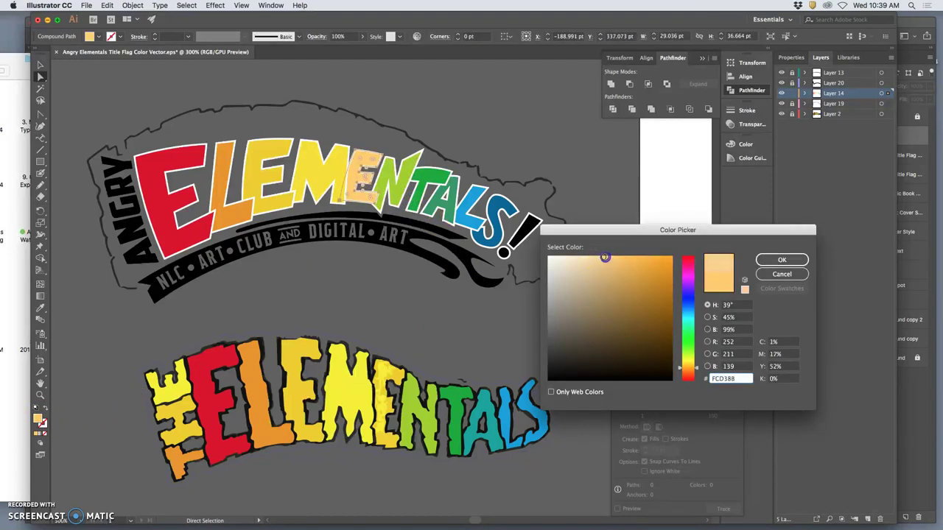
pyautogui.click(780, 259)
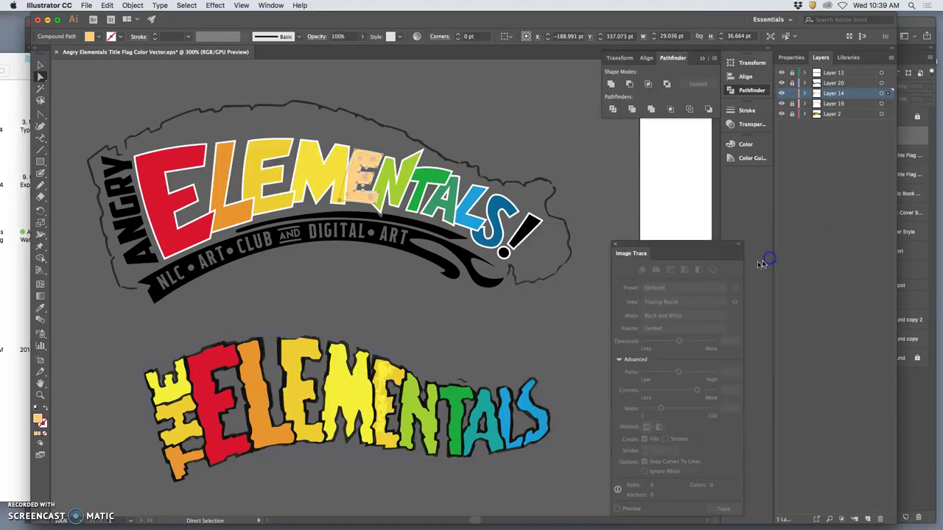
pyautogui.click(465, 324)
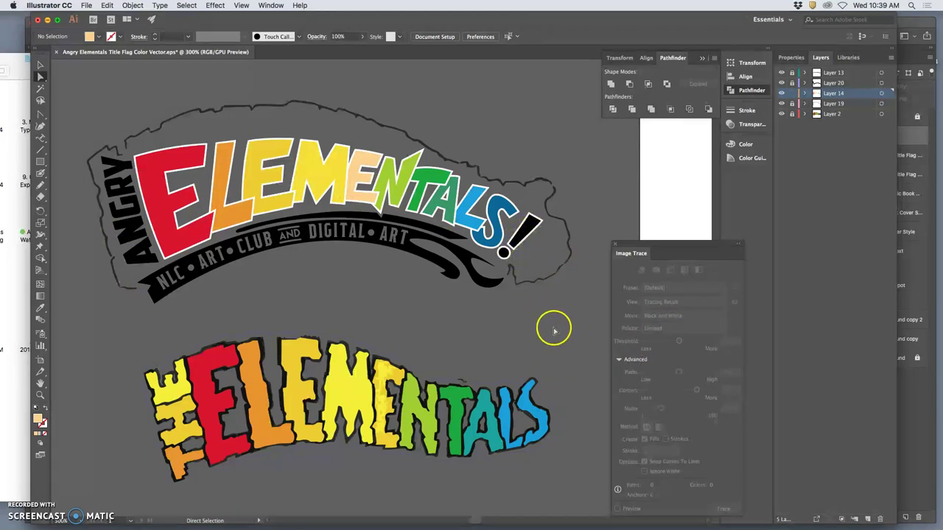
# Fill the black exclamation mark with a dark purple via the Color Picker
pyautogui.click(527, 234)
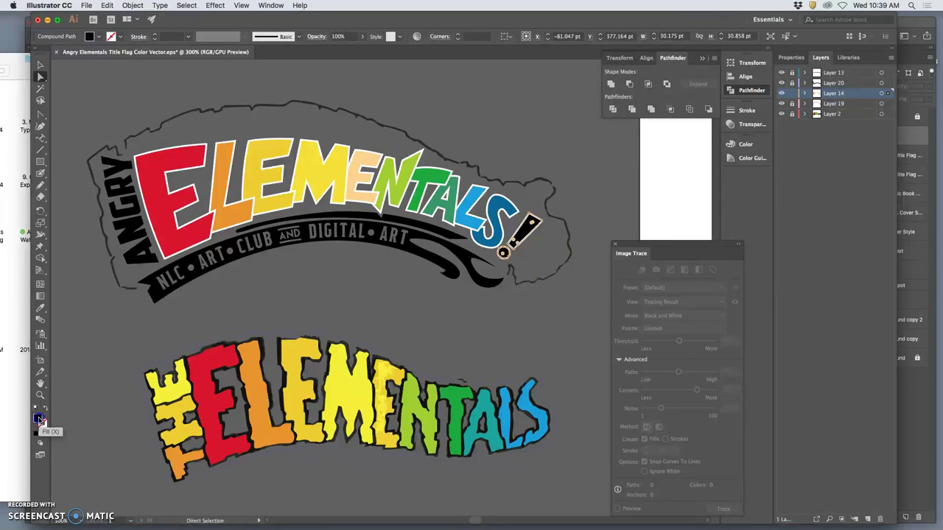
pyautogui.doubleClick(39, 419)
pyautogui.moveTo(573, 268)
pyautogui.mouseDown()
pyautogui.moveTo(631, 273)
pyautogui.moveTo(607, 285)
pyautogui.mouseUp()
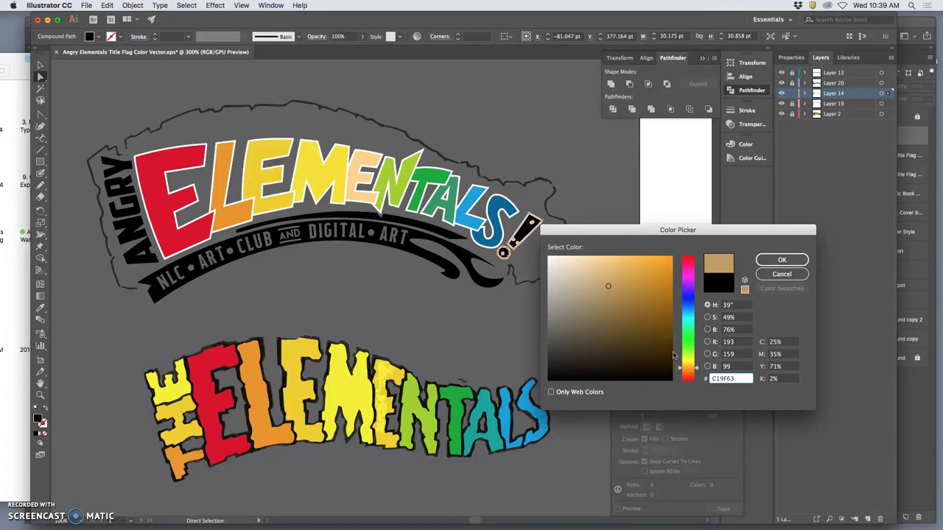
pyautogui.moveTo(681, 330)
pyautogui.mouseDown()
pyautogui.moveTo(686, 289)
pyautogui.moveTo(621, 289)
pyautogui.mouseUp()
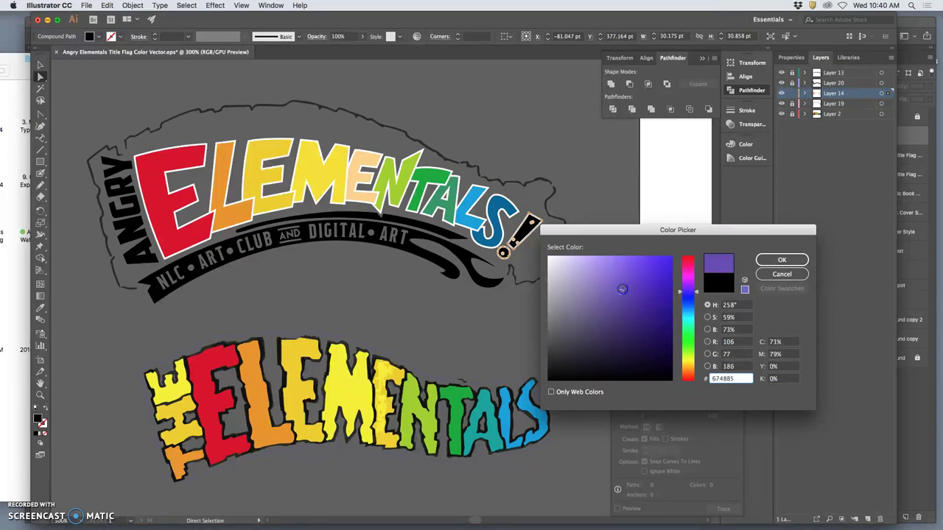
pyautogui.click(781, 259)
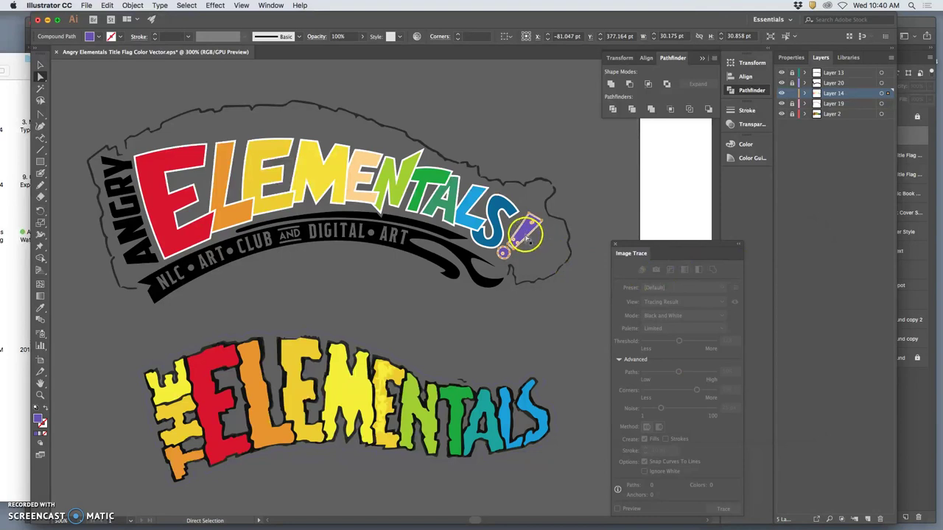
pyautogui.doubleClick(38, 417)
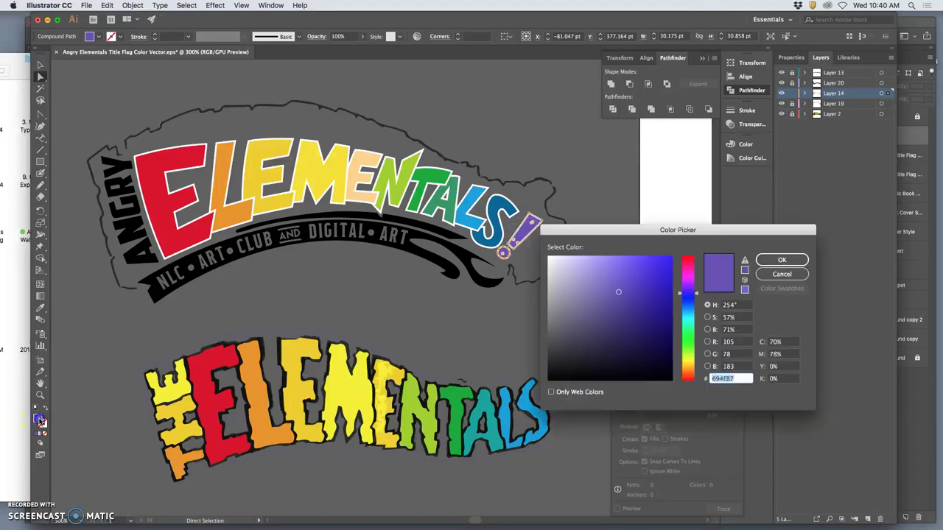
pyautogui.moveTo(605, 329); pyautogui.dragTo(607, 320)
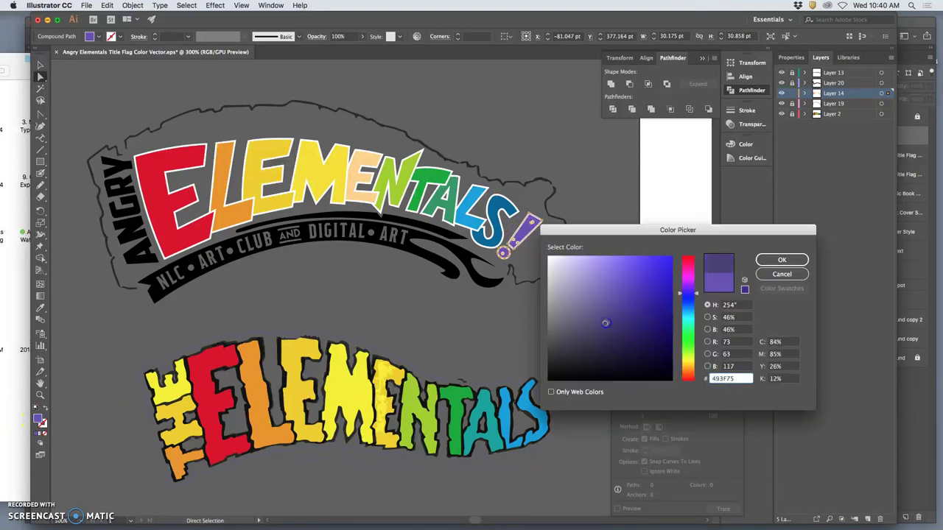
pyautogui.click(781, 259)
pyautogui.click(579, 338)
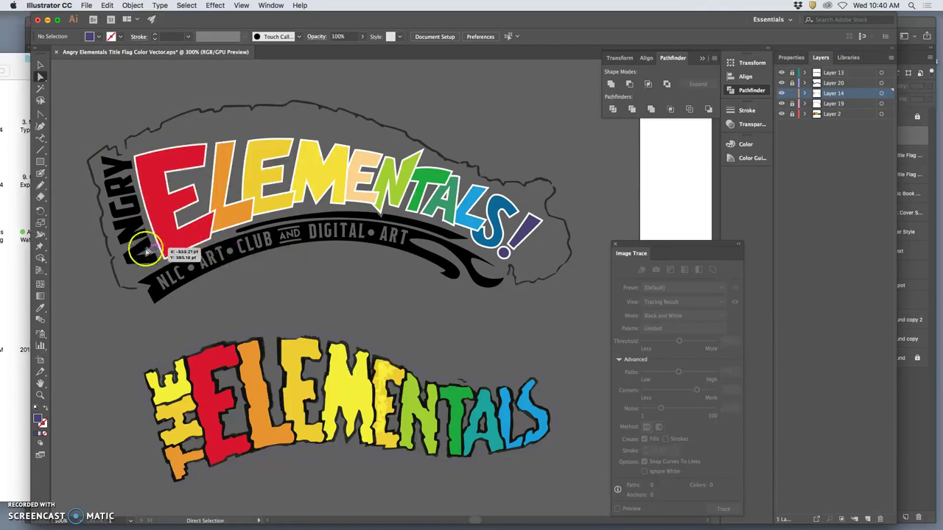
# Toggle Layer 14's lock and Layer 20's visibility while test-selecting ANGRY letters on the banner
pyautogui.moveTo(137, 246); pyautogui.dragTo(110, 148)
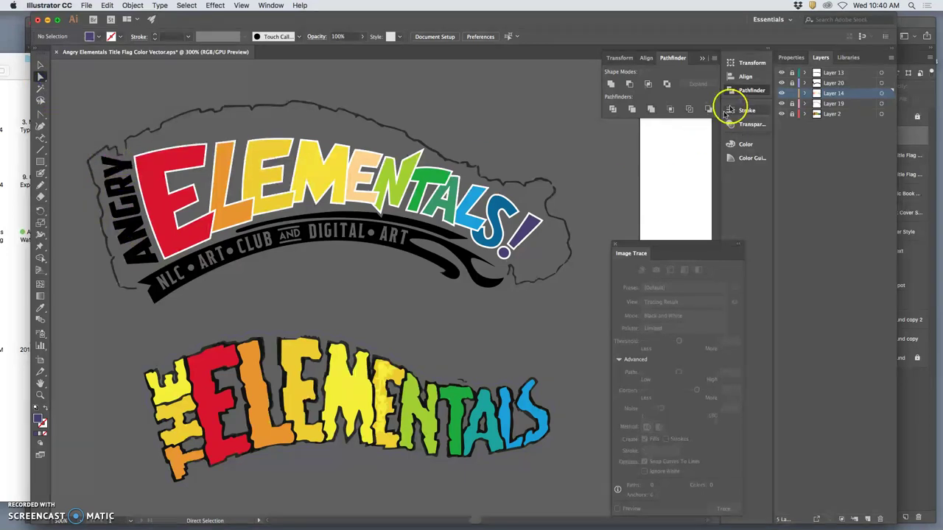
pyautogui.click(792, 93)
pyautogui.click(781, 83)
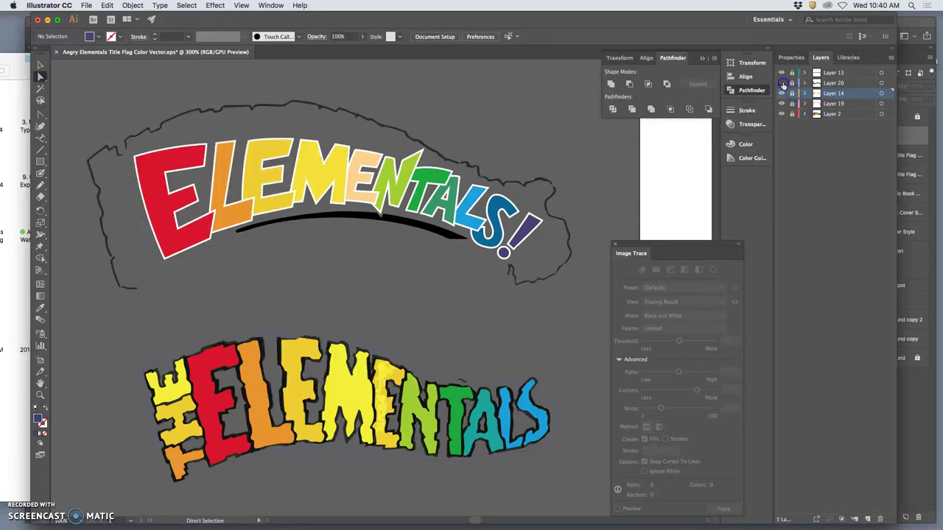
pyautogui.click(781, 83)
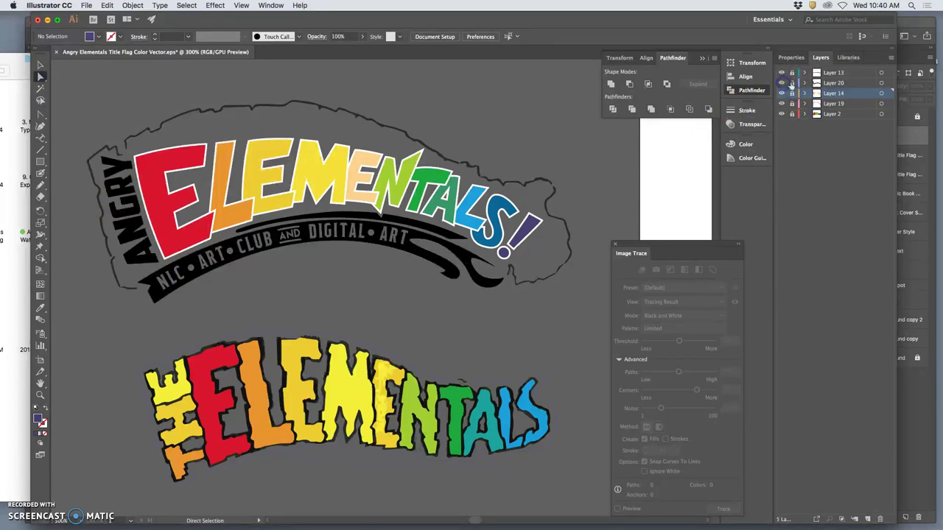
pyautogui.click(120, 167)
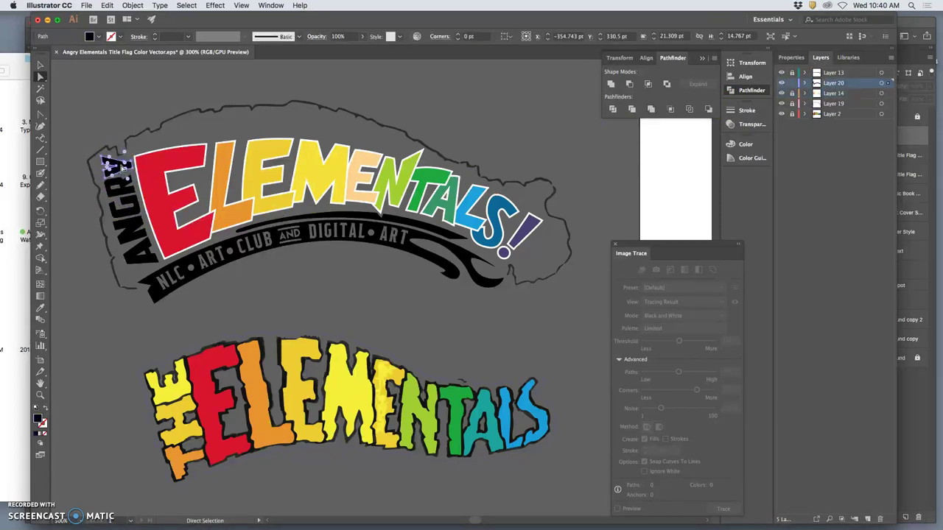
pyautogui.click(126, 194)
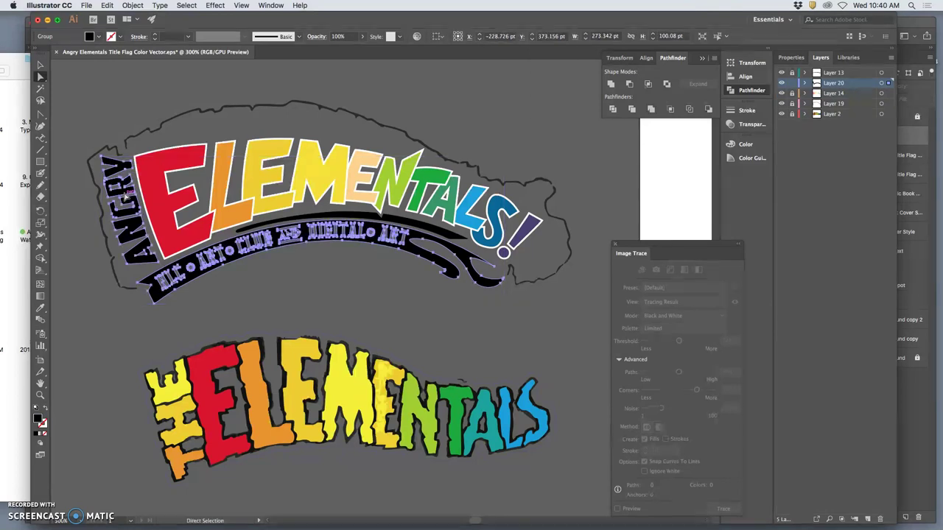
pyautogui.click(122, 171)
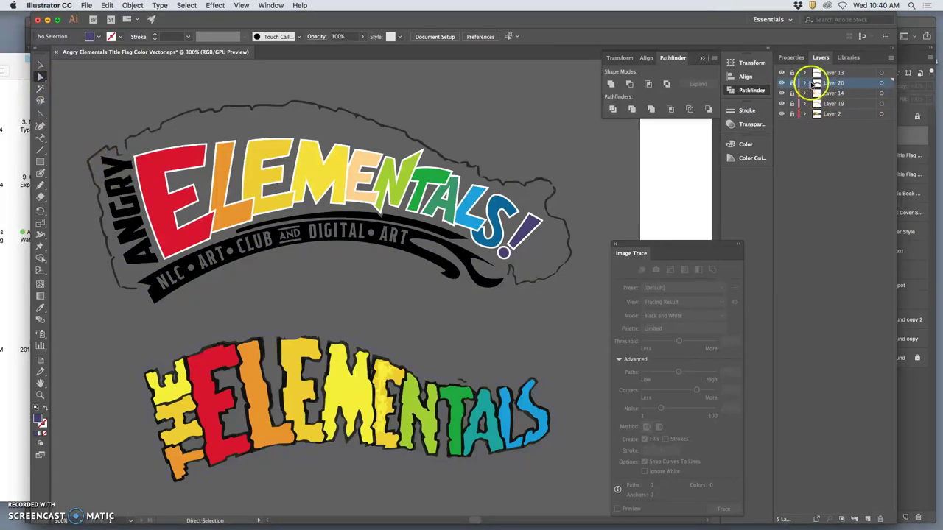
pyautogui.click(782, 83)
pyautogui.click(782, 83)
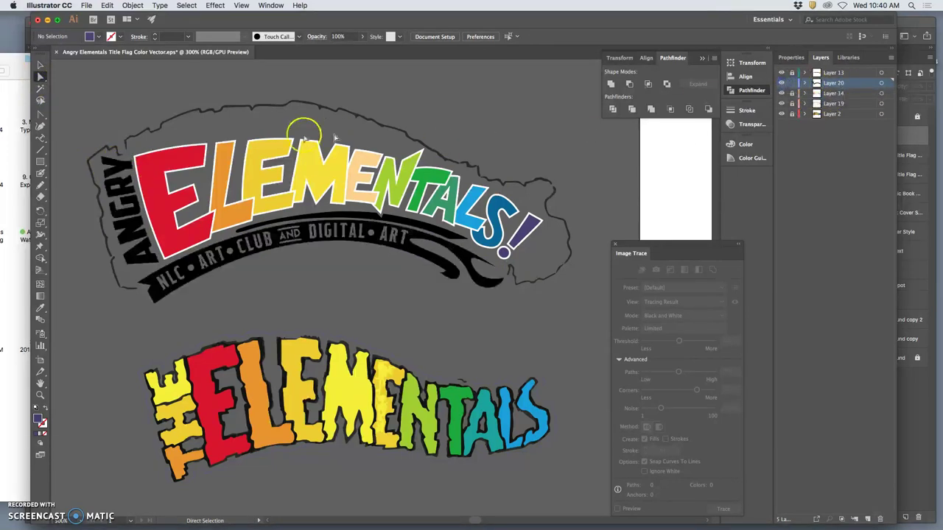
# Accidentally delete the Angry Elementals banner group, then undo the deletion
pyautogui.click(120, 165)
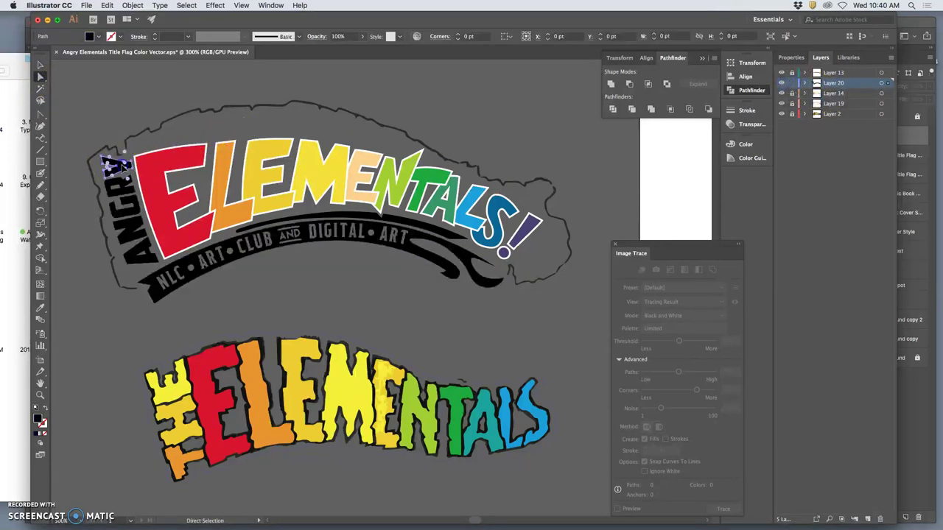
pyautogui.press('v')
pyautogui.click(126, 189)
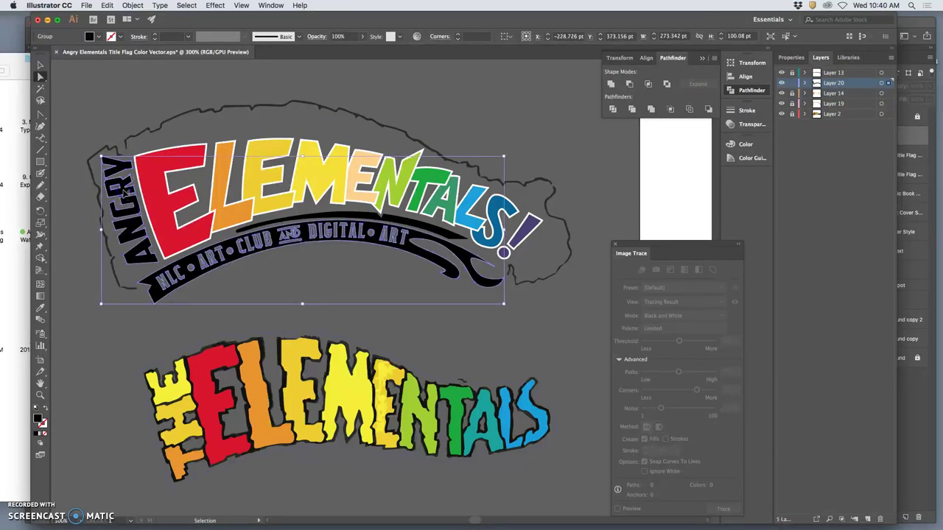
pyautogui.press('Delete')
pyautogui.click(127, 176)
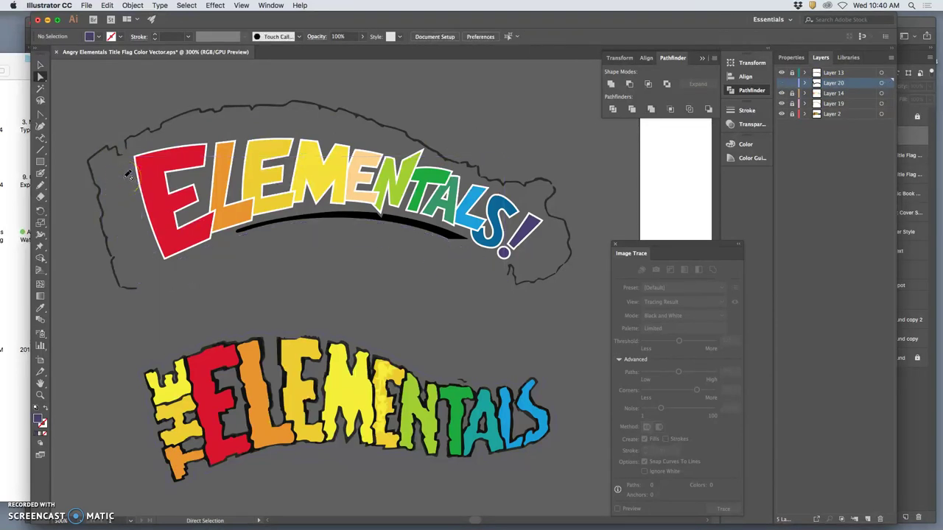
pyautogui.press('super+z')
# Select the ANGRY letters one by one, from the Y through the N to the A
pyautogui.click(125, 170)
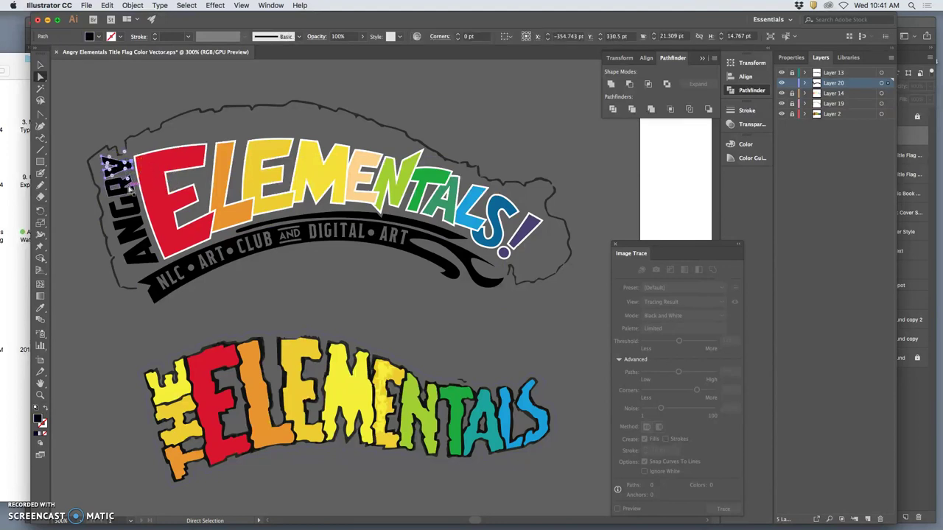
pyautogui.keyDown('shift'); pyautogui.click(130, 210); pyautogui.keyUp('shift')
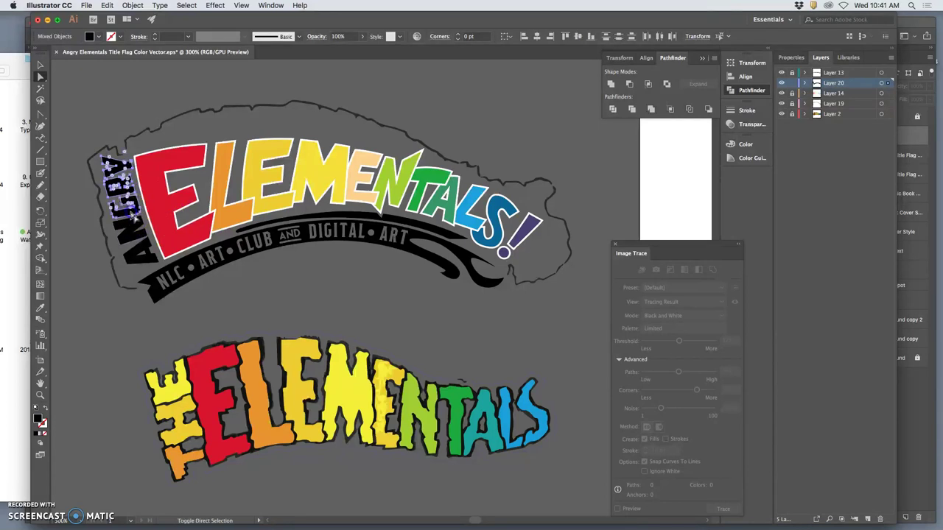
pyautogui.keyDown('shift'); pyautogui.click(122, 231); pyautogui.keyUp('shift')
pyautogui.keyDown('shift'); pyautogui.click(134, 259); pyautogui.keyUp('shift')
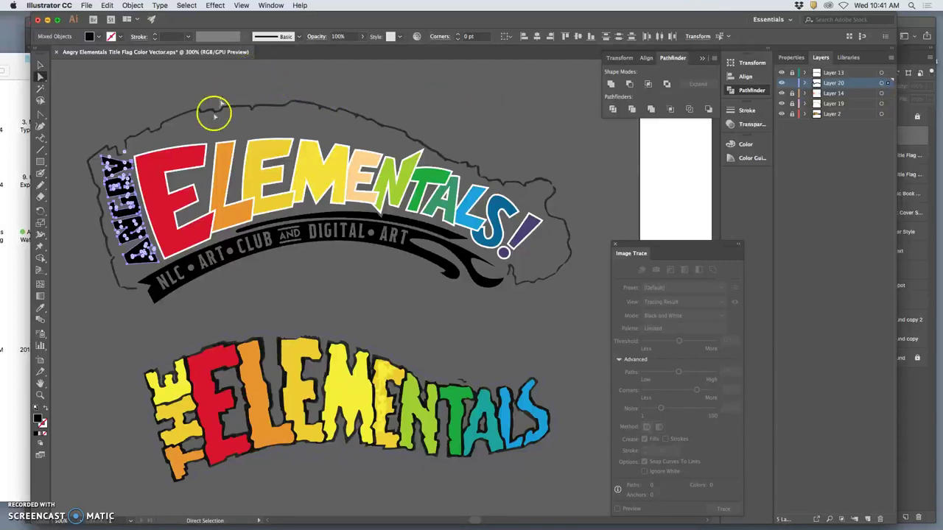
# Apply a linear gradient to the ANGRY letters from the Gradient panel
pyautogui.click(40, 297)
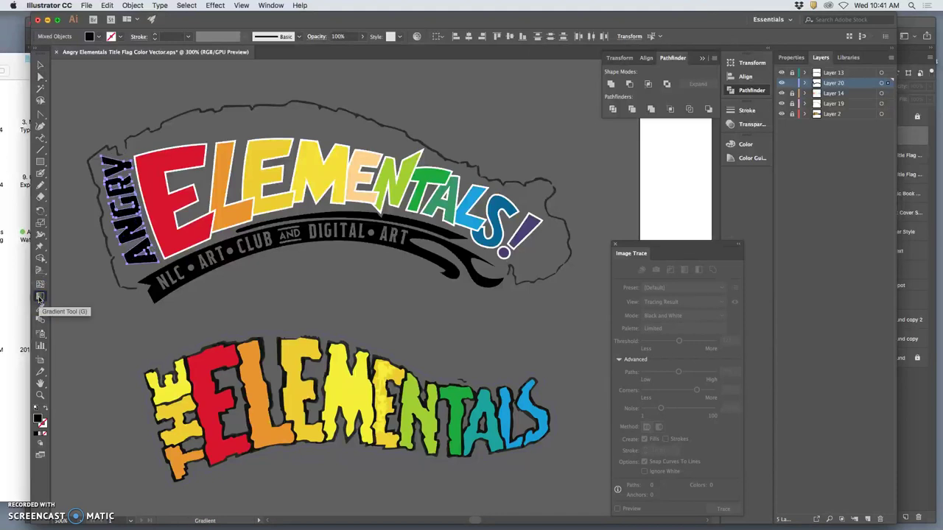
pyautogui.doubleClick(39, 297)
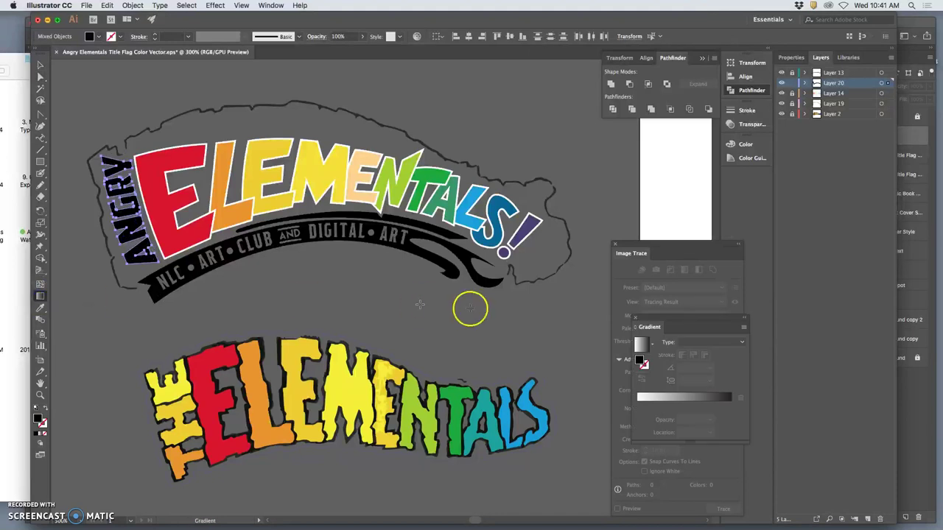
pyautogui.click(651, 344)
pyautogui.click(641, 343)
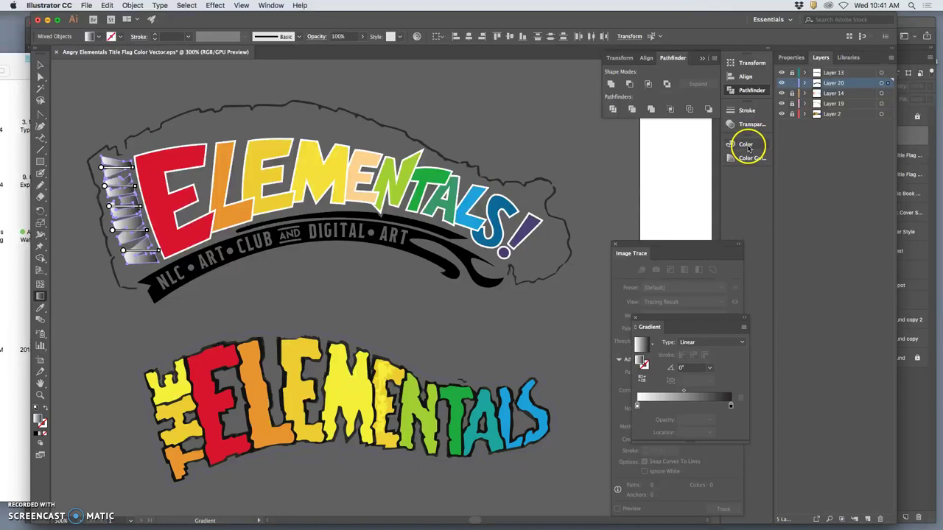
# Fill the ANGRY letters with solid purple 422F93 from the Color Picker
pyautogui.click(747, 146)
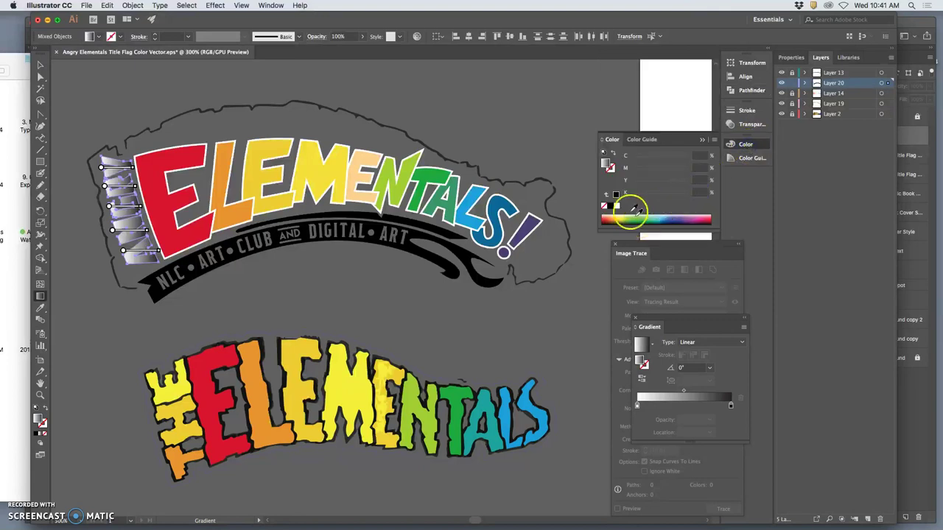
pyautogui.doubleClick(609, 167)
pyautogui.moveTo(662, 313); pyautogui.dragTo(631, 309)
pyautogui.click(771, 264)
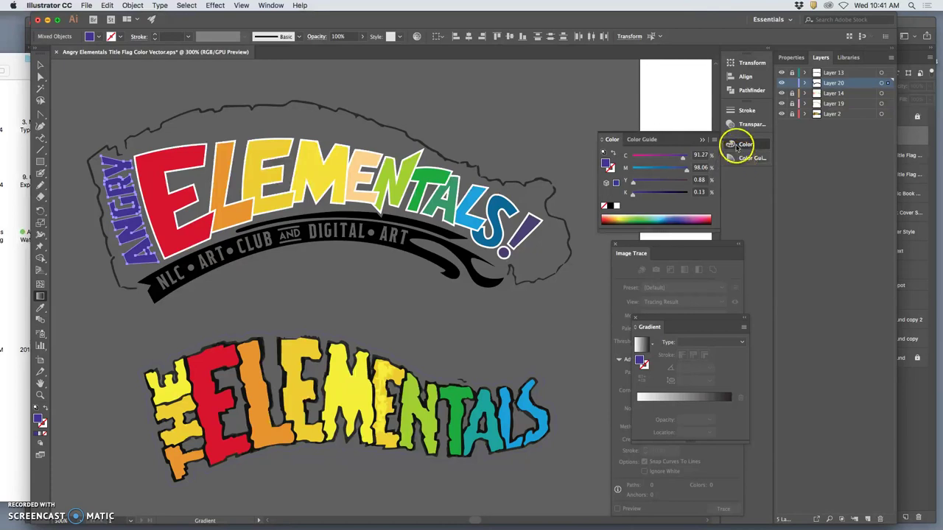
# Dock the Gradient panel alongside the other panels
pyautogui.moveTo(648, 328)
pyautogui.mouseDown()
pyautogui.moveTo(756, 183)
pyautogui.moveTo(749, 179)
pyautogui.mouseUp()
pyautogui.click(750, 179)
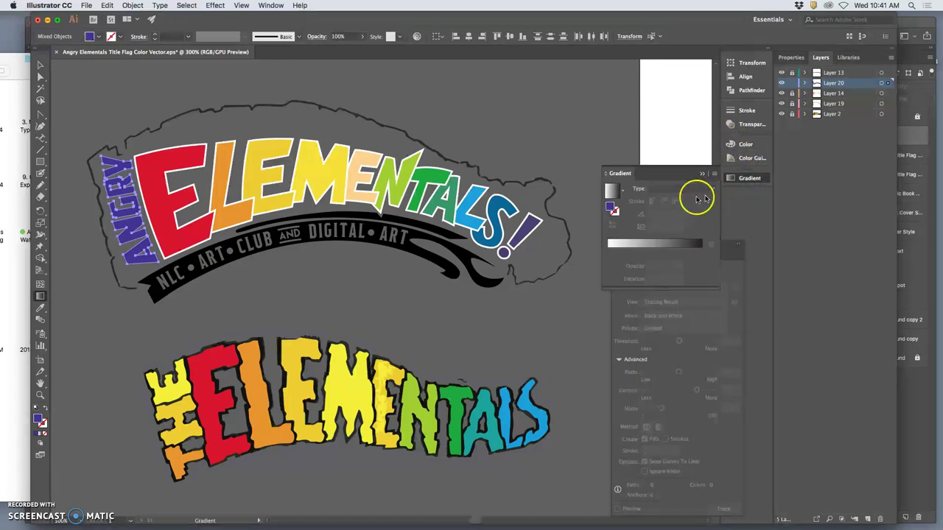
pyautogui.click(622, 192)
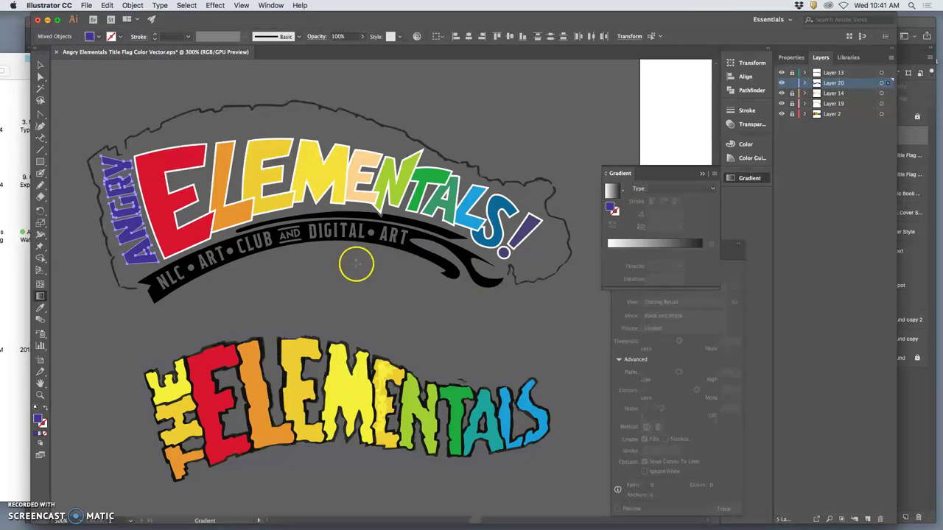
# Deselect the ANGRY lettering and unlock Layer 13
pyautogui.click(41, 76)
pyautogui.click(99, 86)
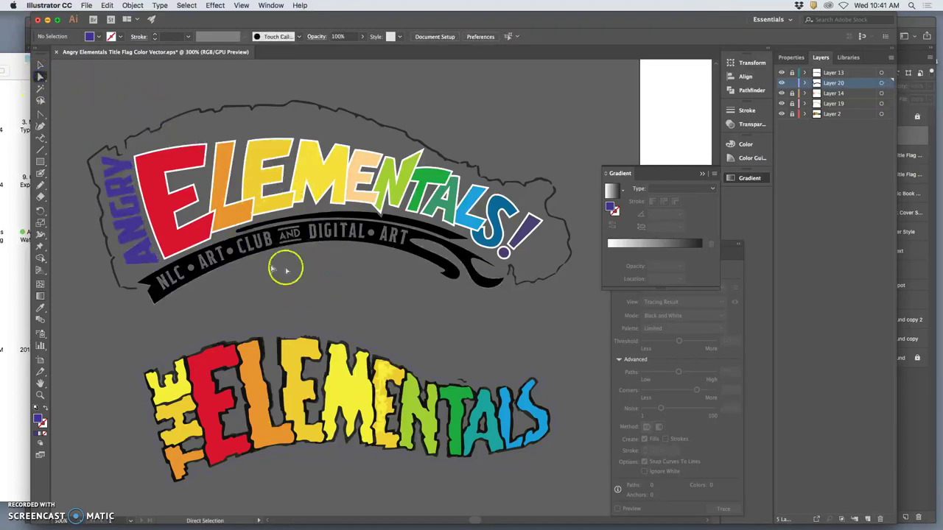
pyautogui.click(792, 72)
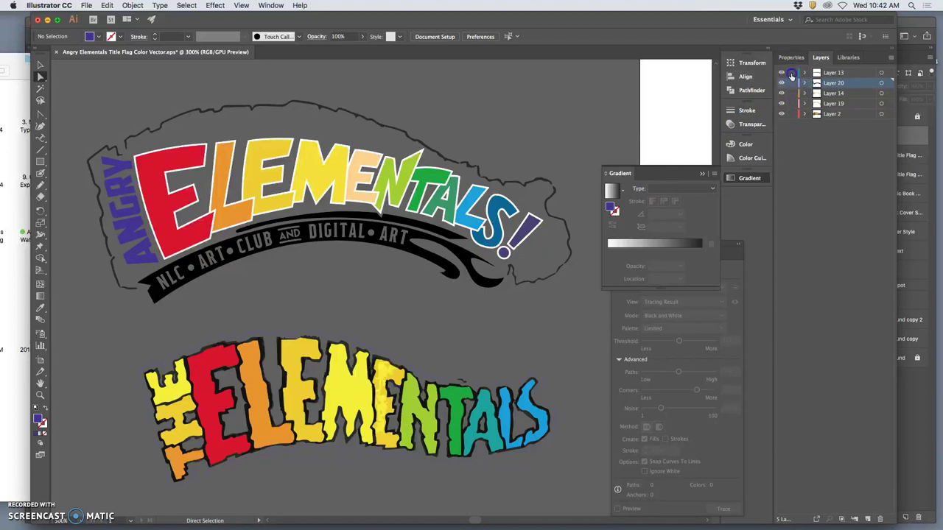
pyautogui.doubleClick(842, 74)
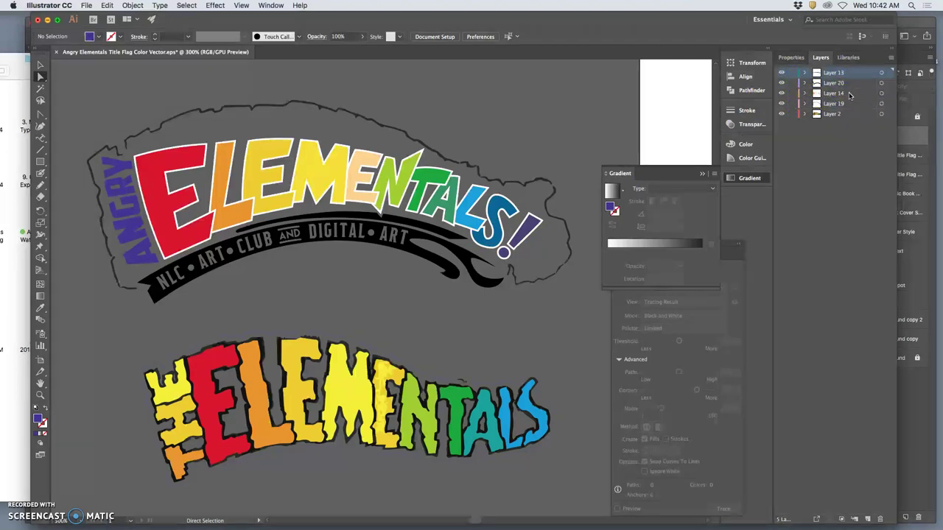
# Target the artwork on Layers 13, 20, 14, 19 and 2 together
pyautogui.click(881, 74)
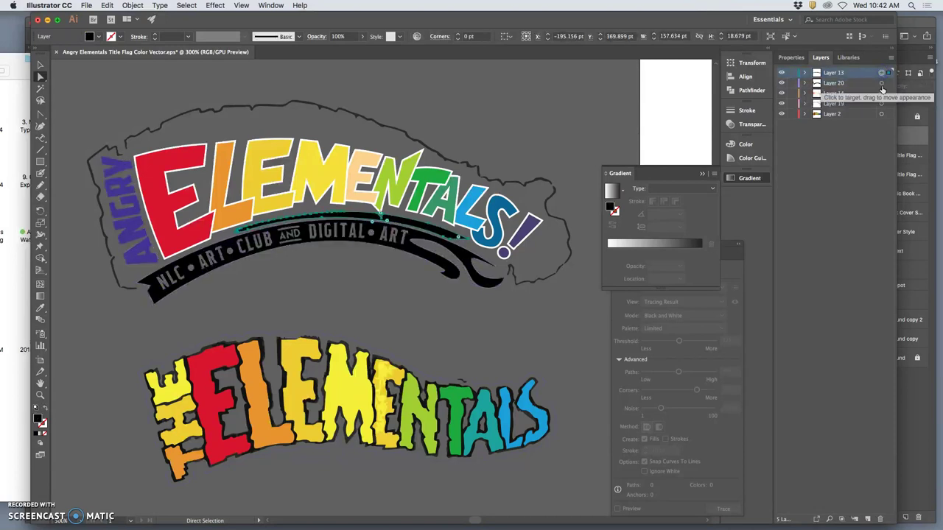
pyautogui.keyDown('shift'); pyautogui.click(880, 82); pyautogui.keyUp('shift')
pyautogui.keyDown('shift'); pyautogui.click(881, 93); pyautogui.keyUp('shift')
pyautogui.keyDown('shift'); pyautogui.click(880, 103); pyautogui.keyUp('shift')
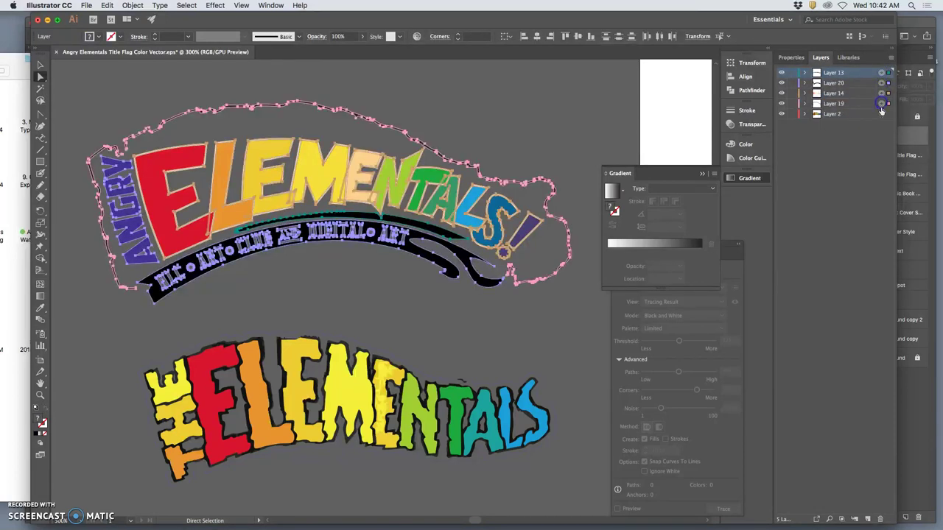
pyautogui.keyDown('shift'); pyautogui.click(881, 113); pyautogui.keyUp('shift')
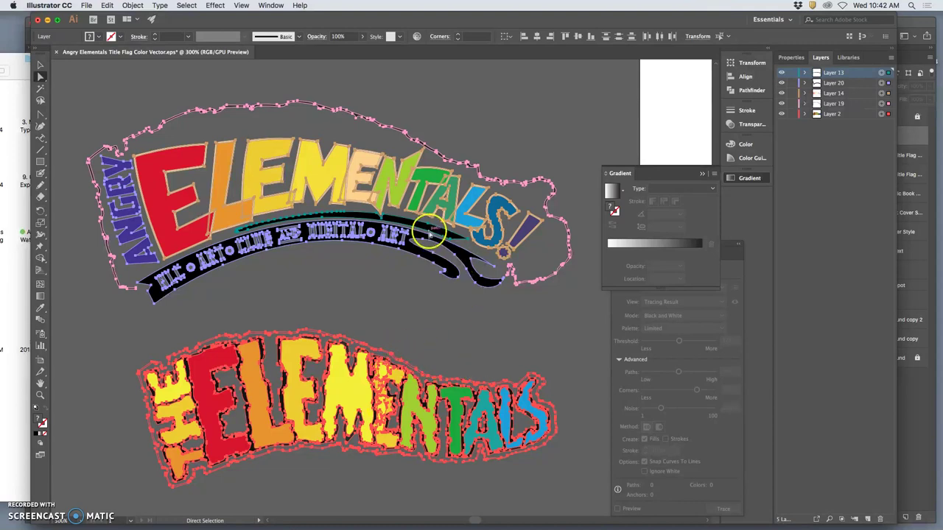
# Create a new blank Print Letter-size document
pyautogui.press('v')
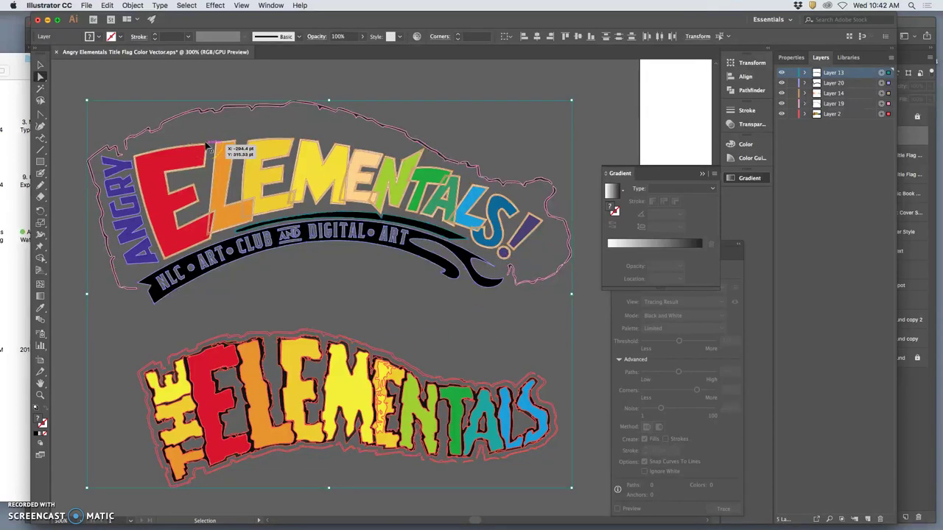
pyautogui.press('a')
pyautogui.click(87, 5)
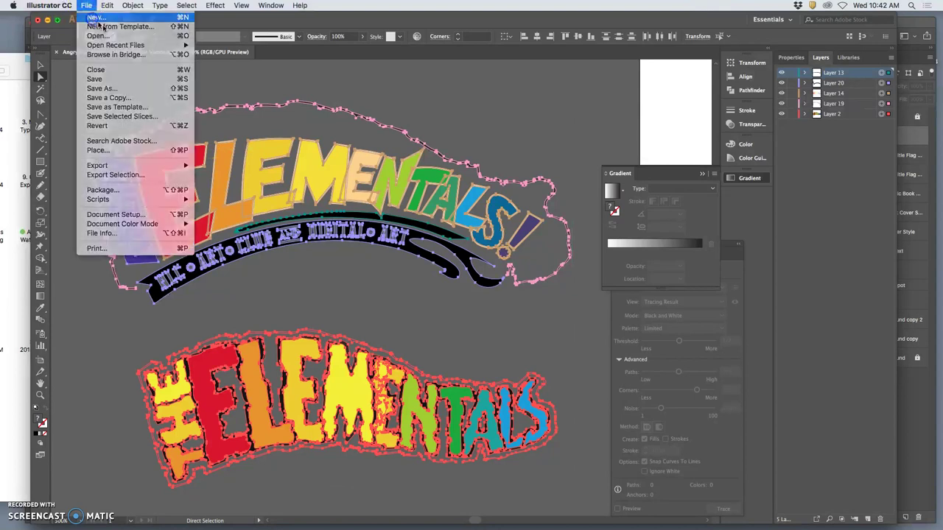
pyautogui.click(349, 152)
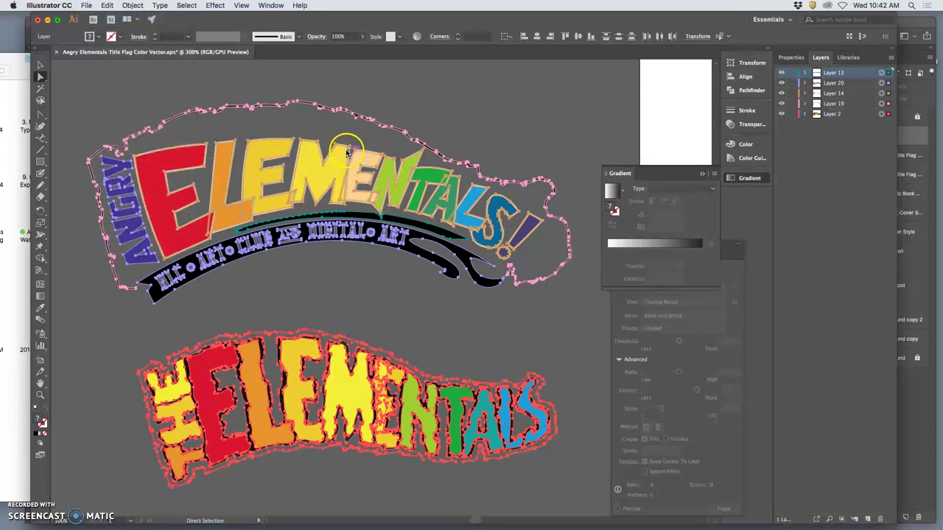
pyautogui.press('super+n')
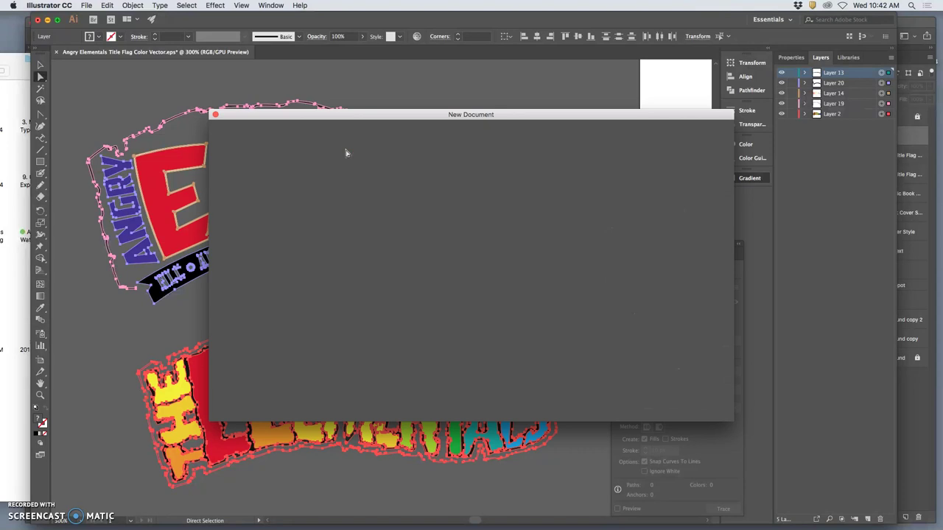
pyautogui.click(477, 208)
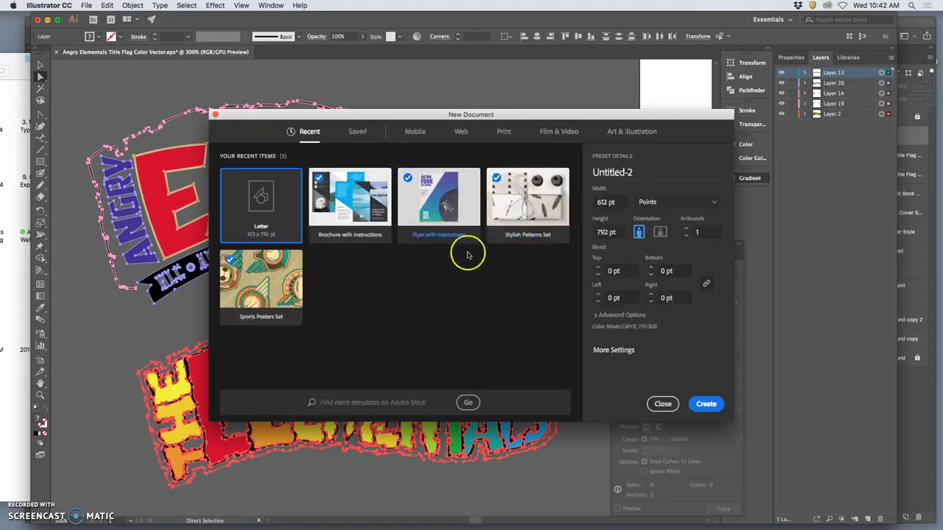
pyautogui.click(698, 399)
pyautogui.click(707, 404)
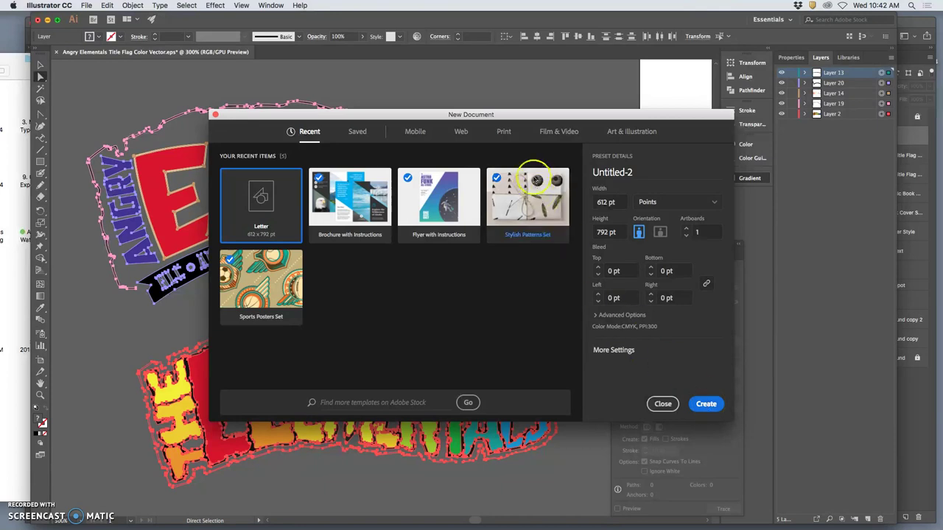
pyautogui.click(504, 131)
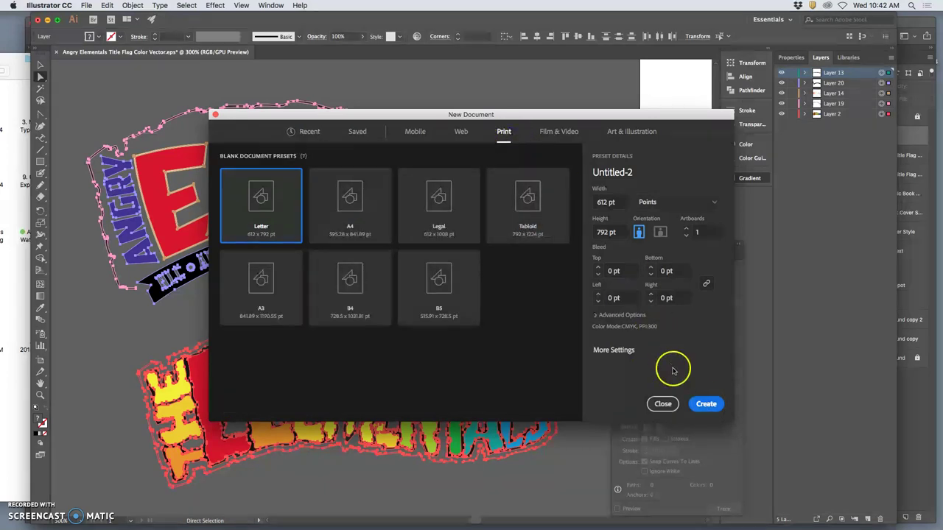
pyautogui.click(704, 403)
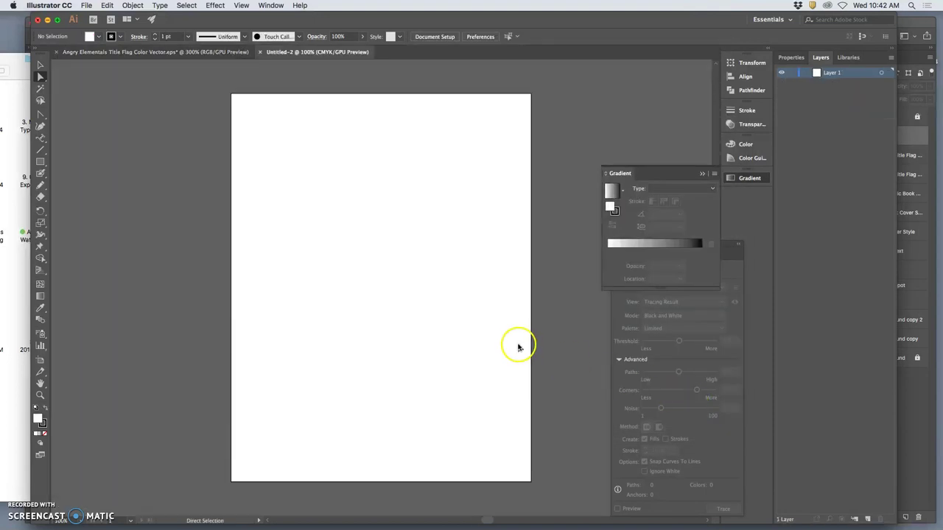
# Paste both title artworks in place and zoom in on them
pyautogui.click(108, 6)
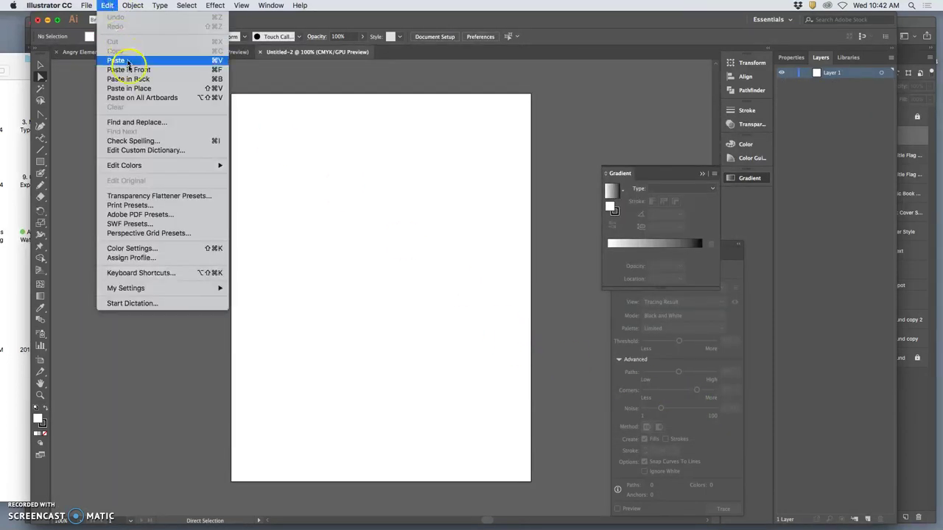
pyautogui.click(129, 88)
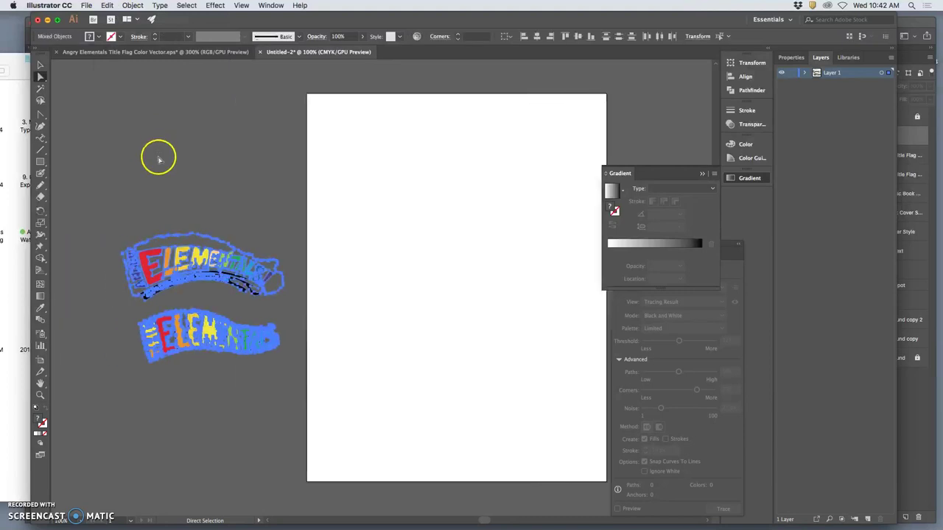
pyautogui.press('super+equal')
pyautogui.press('super+equal')
pyautogui.press('super+equal')
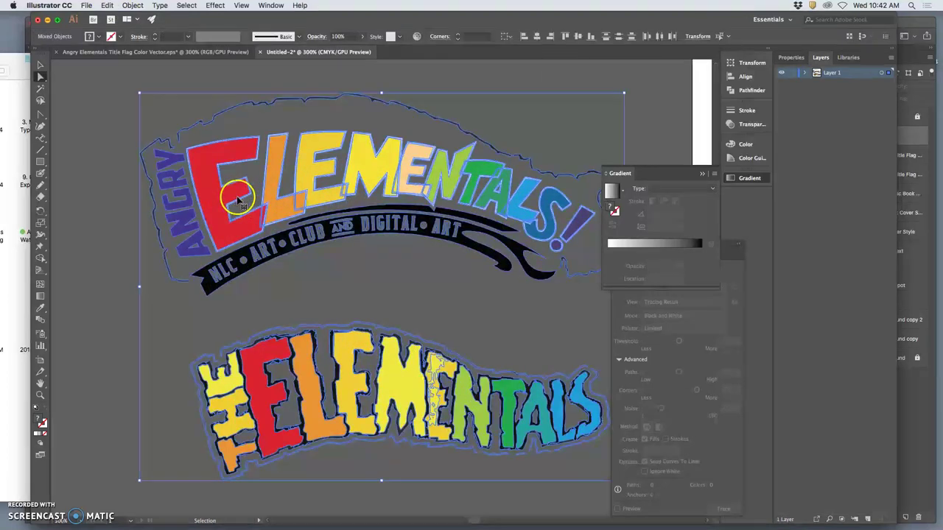
# Select the ANGRY letters path and apply the Orange, Yellow gradient preset
pyautogui.press('super+equal')
pyautogui.press('super+minus')
pyautogui.press('a')
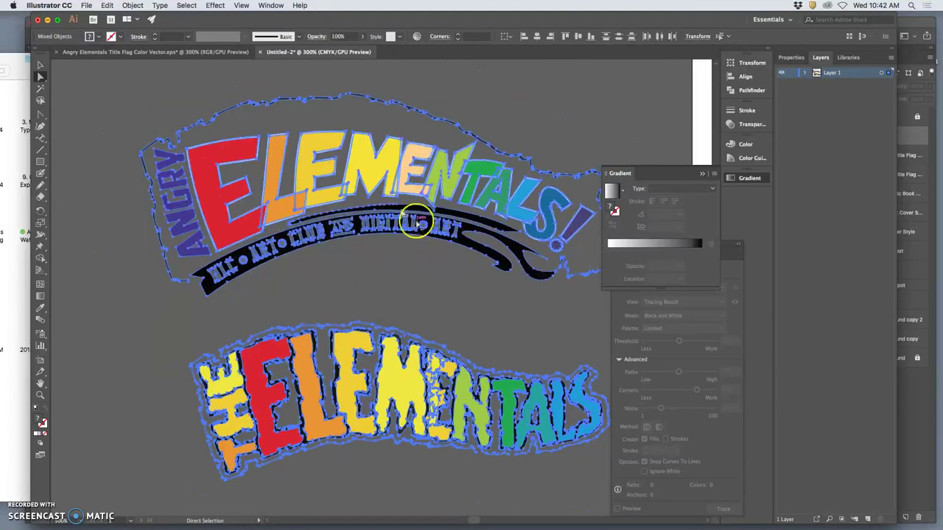
pyautogui.click(95, 133)
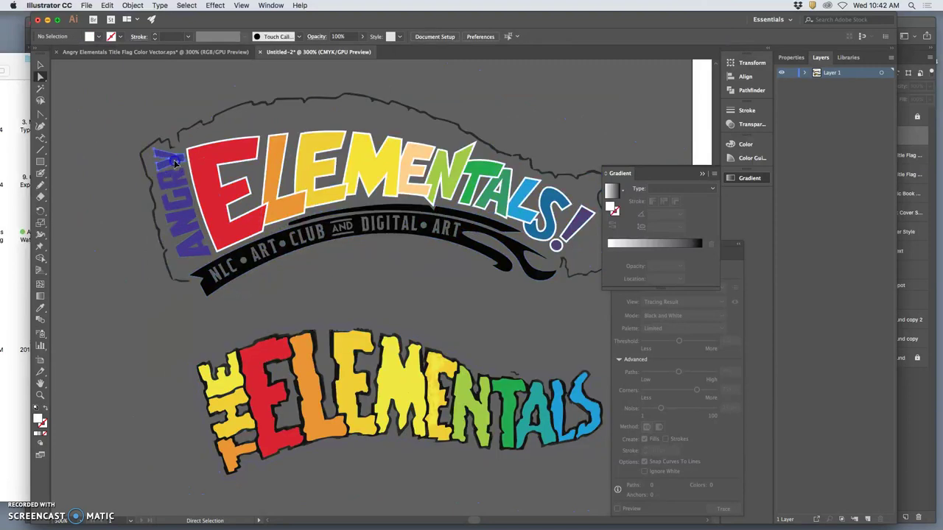
pyautogui.click(175, 164)
pyautogui.click(623, 192)
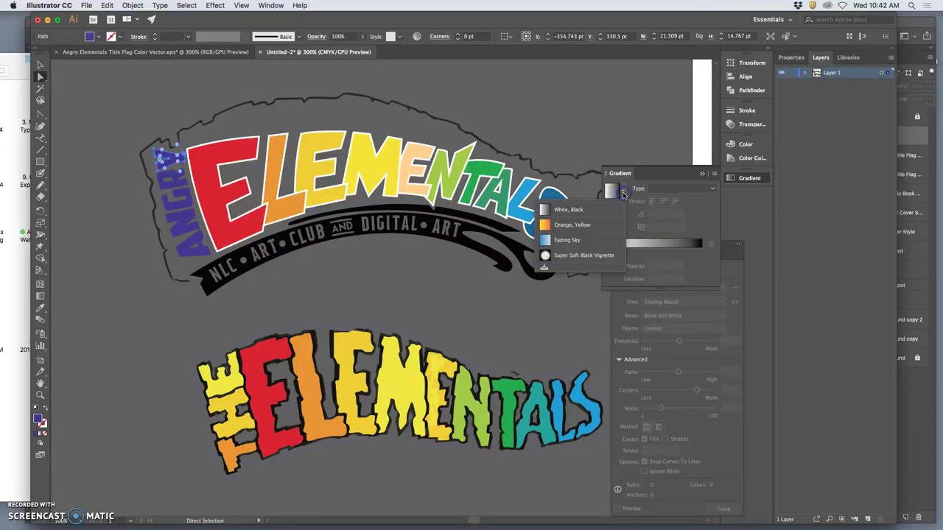
pyautogui.click(560, 225)
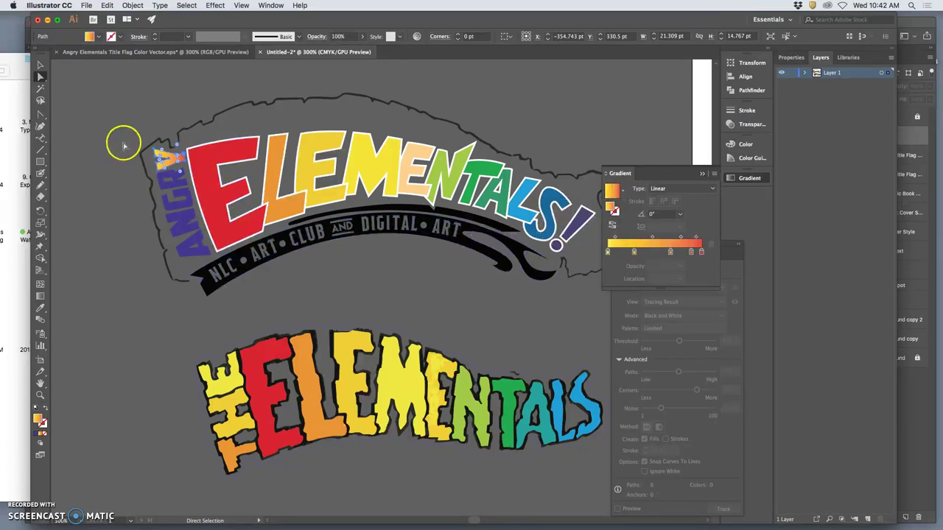
# Select all the ANGRY letters, apply the gradient, and add an extra colour stop
pyautogui.click(173, 156)
pyautogui.click(183, 193)
pyautogui.keyDown('shift'); pyautogui.click(182, 199); pyautogui.keyUp('shift')
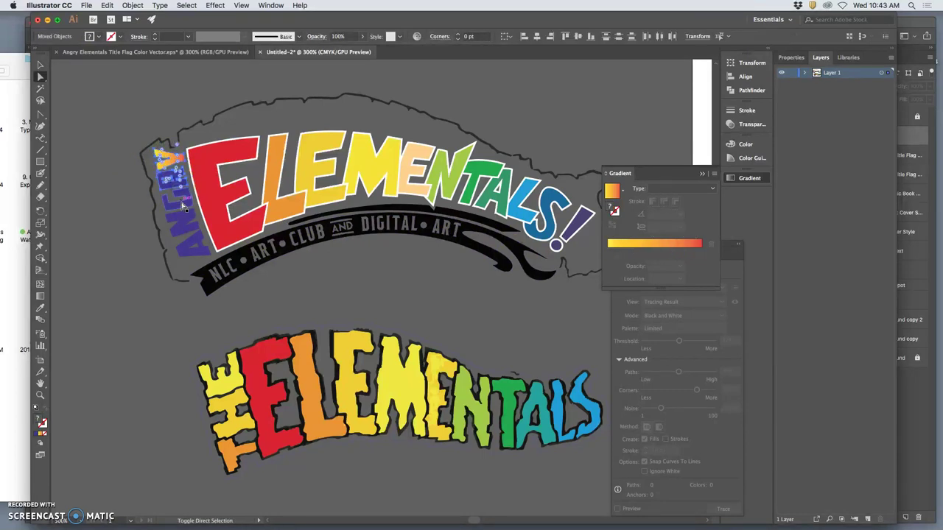
pyautogui.keyDown('shift'); pyautogui.click(181, 209); pyautogui.keyUp('shift')
pyautogui.keyDown('shift'); pyautogui.click(183, 224); pyautogui.keyUp('shift')
pyautogui.keyDown('shift'); pyautogui.click(157, 234); pyautogui.keyUp('shift')
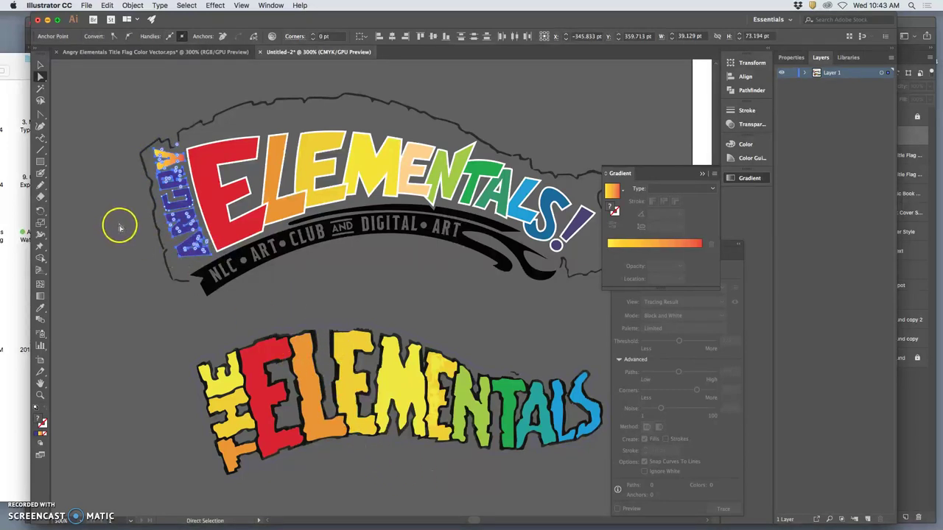
pyautogui.click(614, 194)
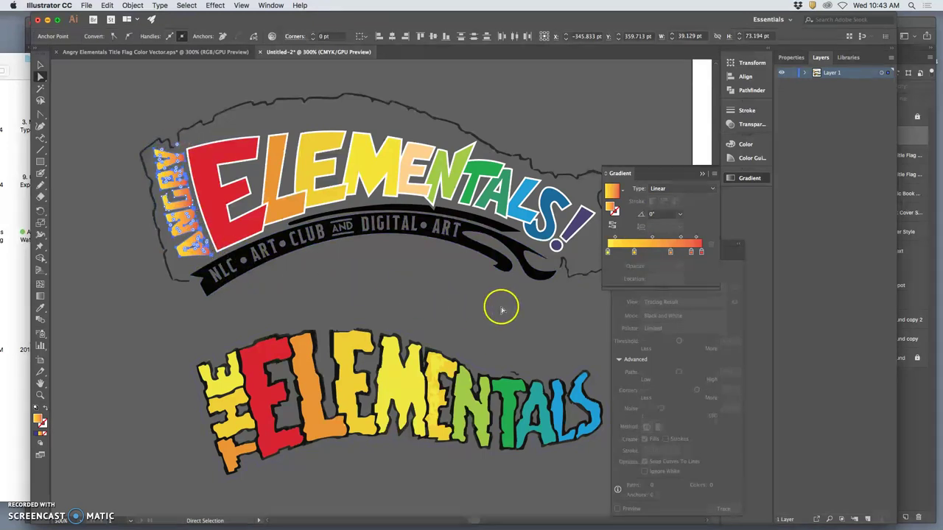
pyautogui.click(662, 252)
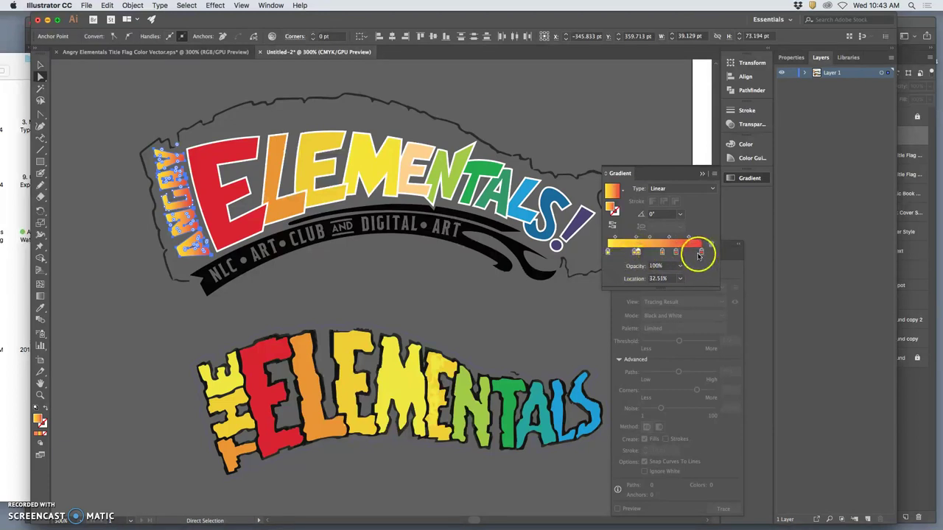
# Add another stop to the ANGRY gradient and reposition it and the left-end stop
pyautogui.press('v')
pyautogui.press('super+equal')
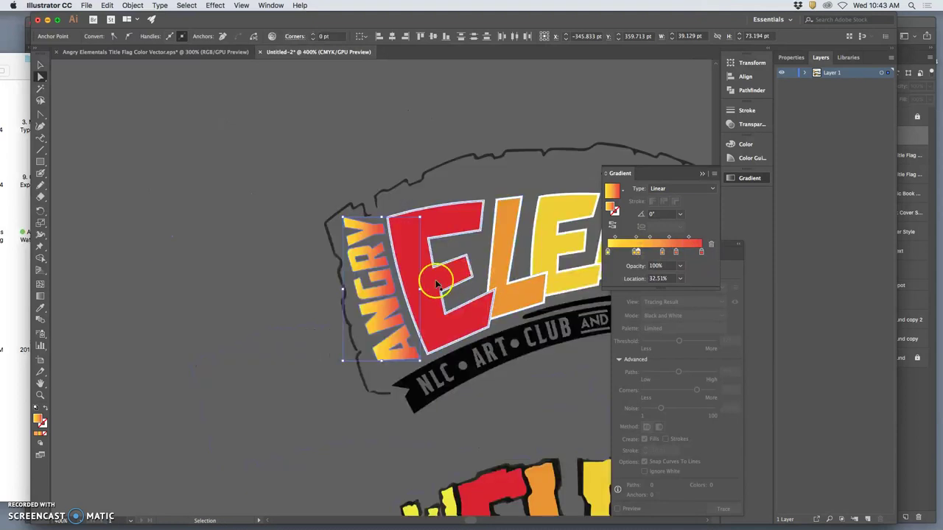
pyautogui.press('a')
pyautogui.hscroll(5, 509, 278)
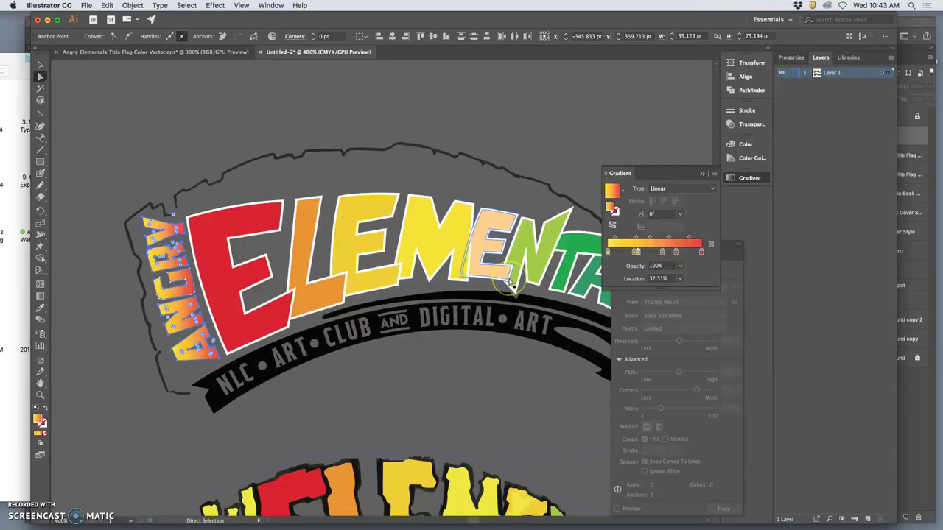
pyautogui.hscroll(3, 512, 284)
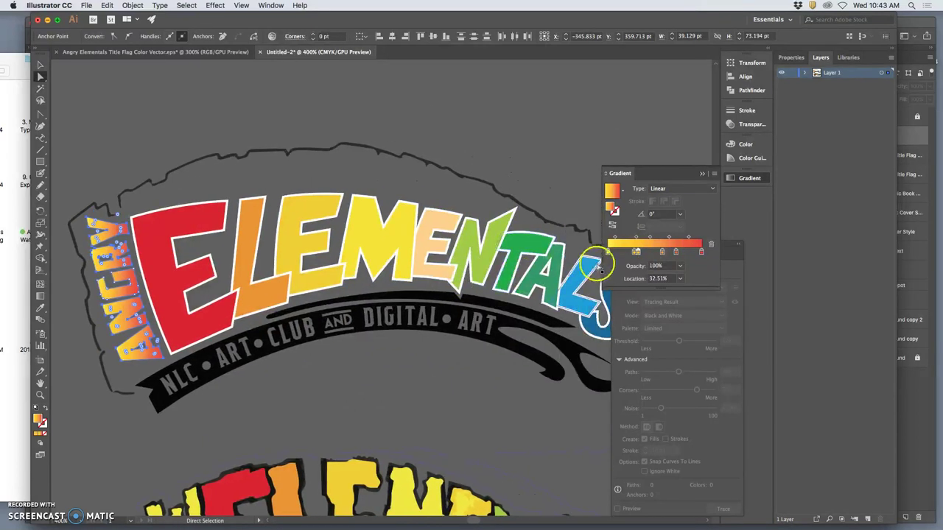
pyautogui.click(635, 255)
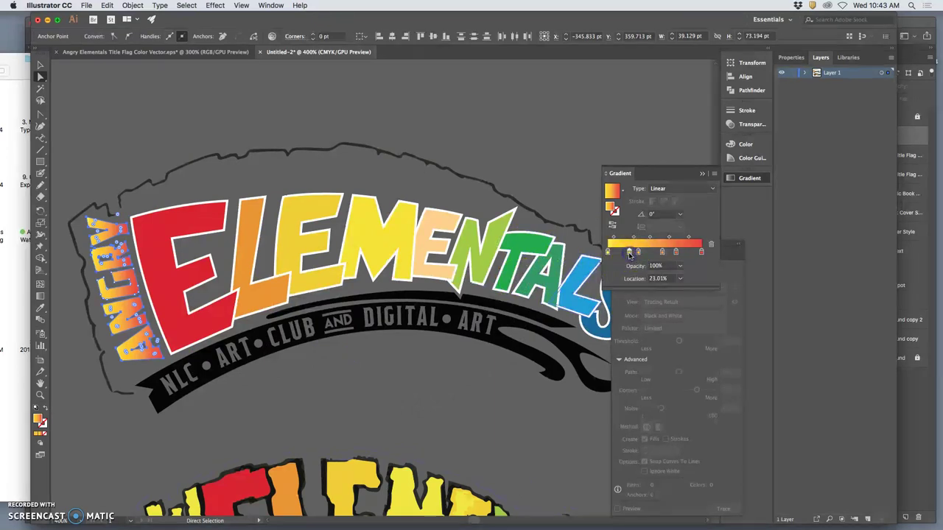
pyautogui.moveTo(656, 256); pyautogui.dragTo(671, 256)
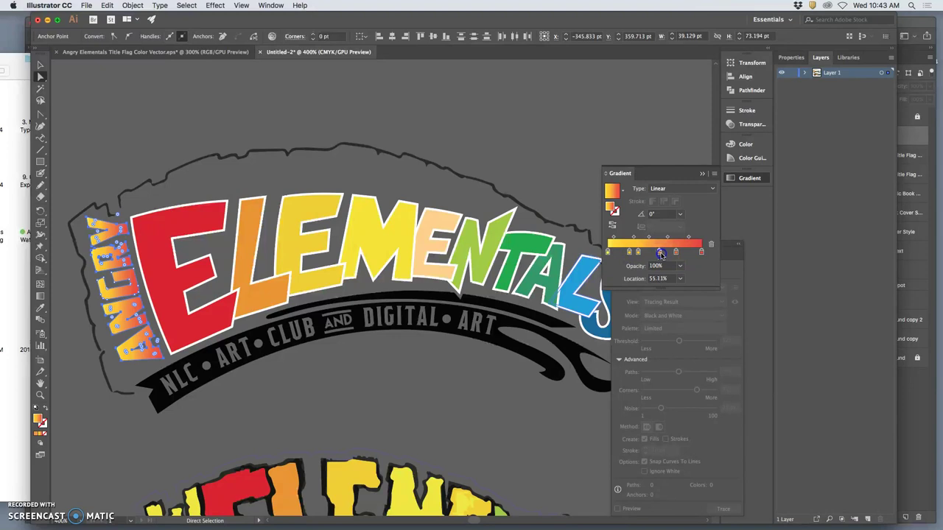
pyautogui.moveTo(665, 256); pyautogui.dragTo(666, 256)
pyautogui.click(613, 255)
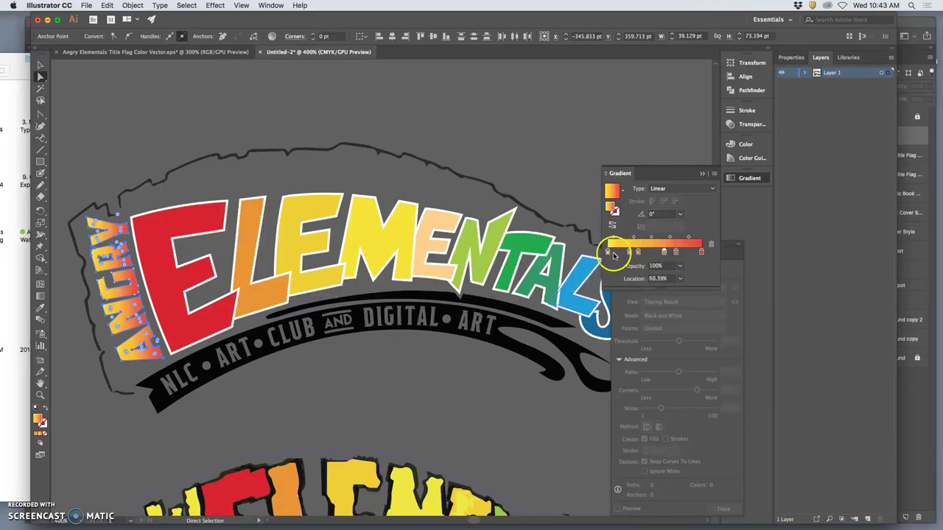
pyautogui.moveTo(610, 255); pyautogui.dragTo(618, 253)
# Make the left gradient stop white and give the second stop 70% opacity
pyautogui.doubleClick(619, 254)
pyautogui.moveTo(593, 286)
pyautogui.mouseDown()
pyautogui.moveTo(648, 280)
pyautogui.moveTo(589, 285)
pyautogui.mouseUp()
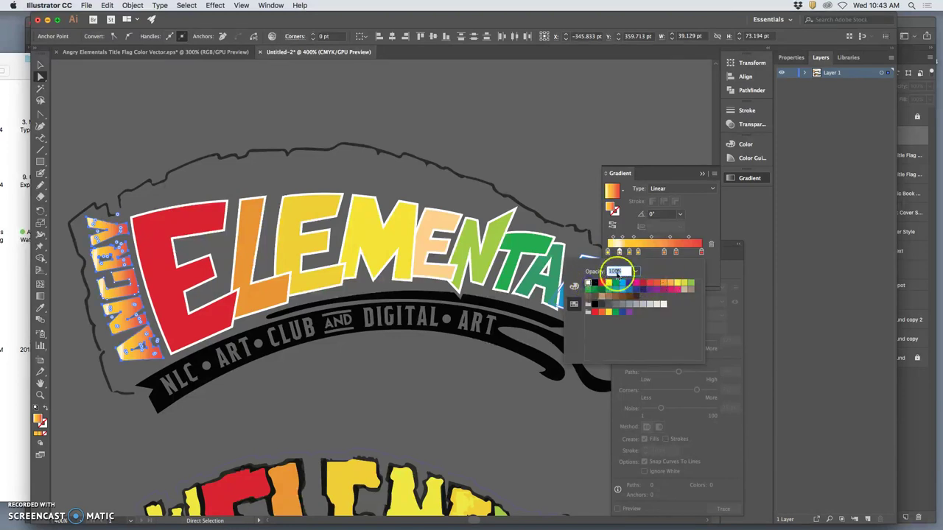
pyautogui.click(620, 255)
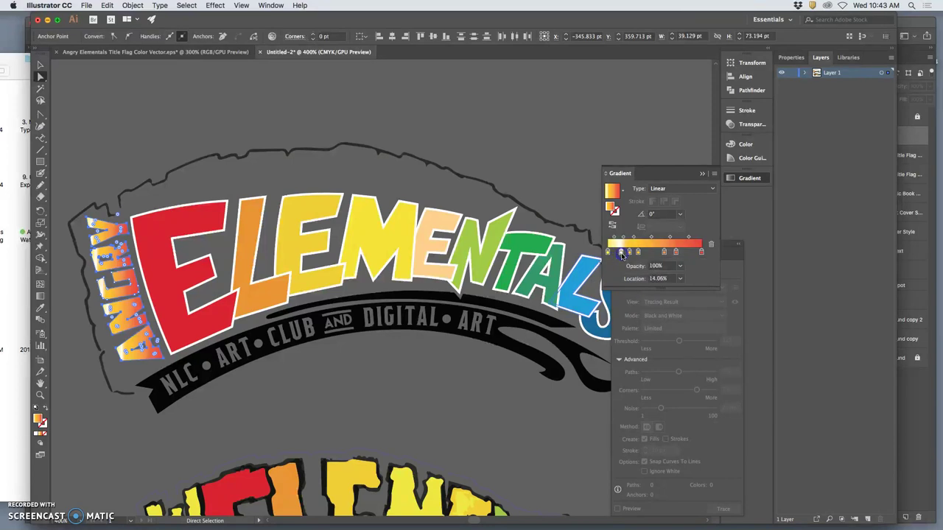
pyautogui.click(680, 266)
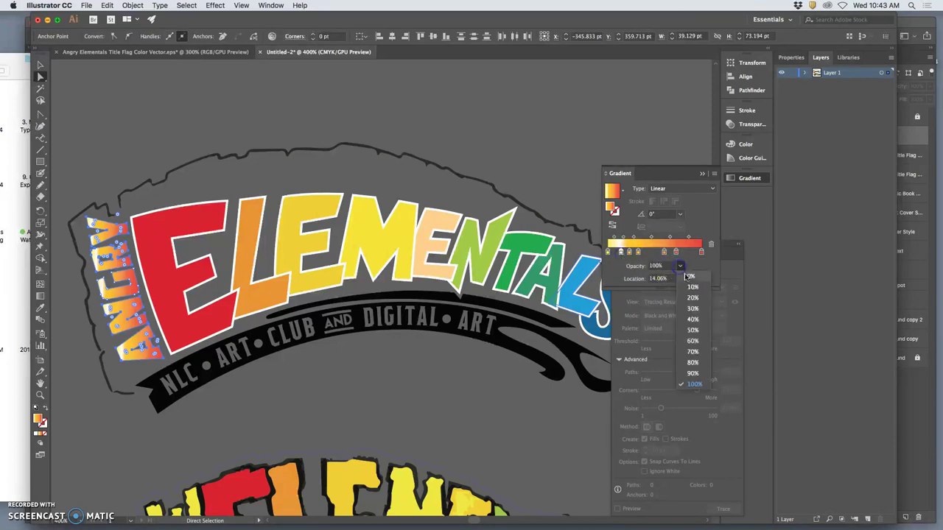
pyautogui.click(693, 355)
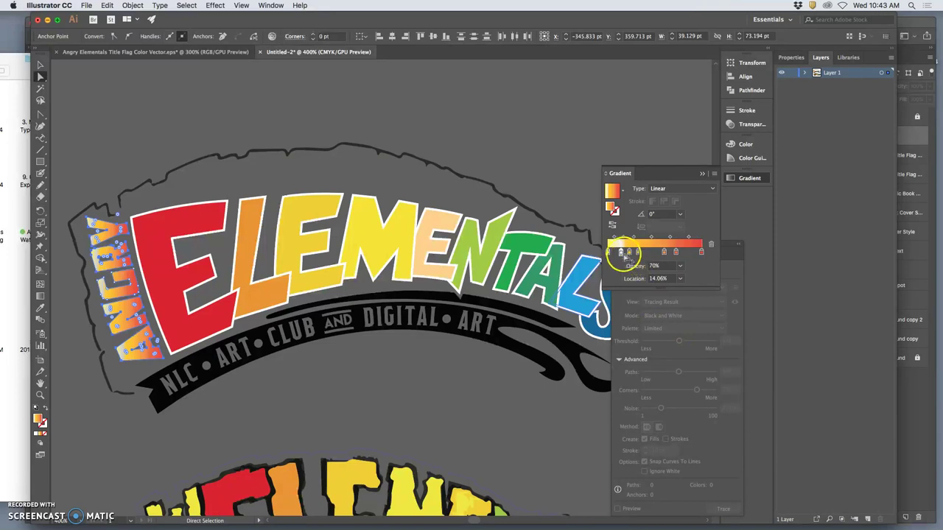
pyautogui.moveTo(621, 253); pyautogui.dragTo(608, 254)
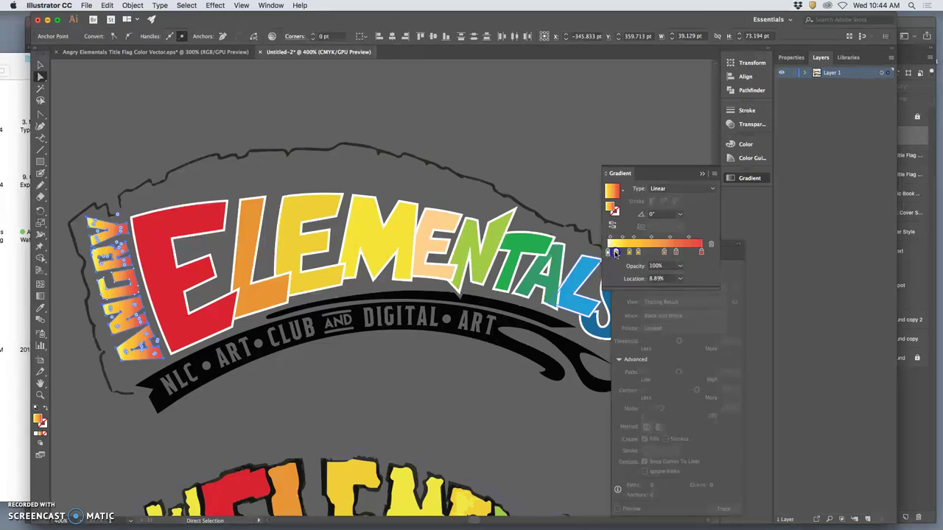
# Deselect the letters and zoom in closely on the ANGRY lettering
pyautogui.click(476, 381)
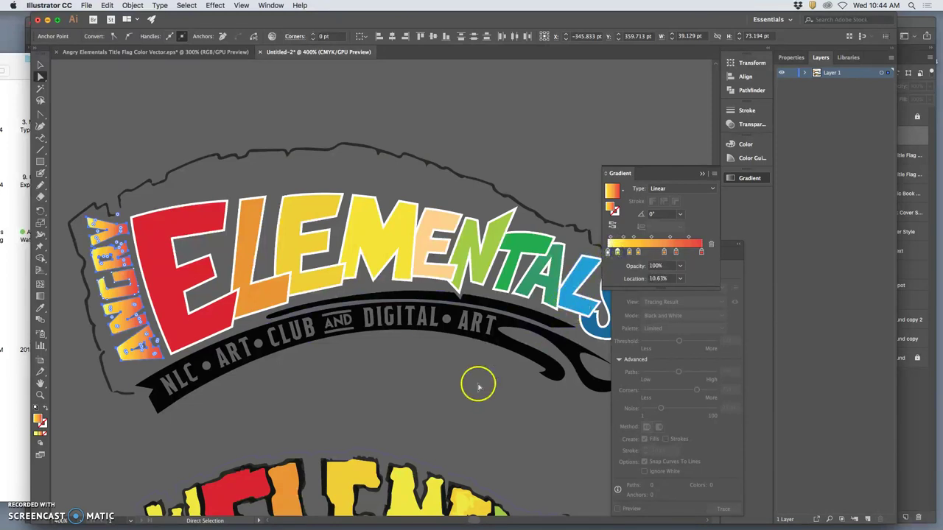
pyautogui.click(315, 424)
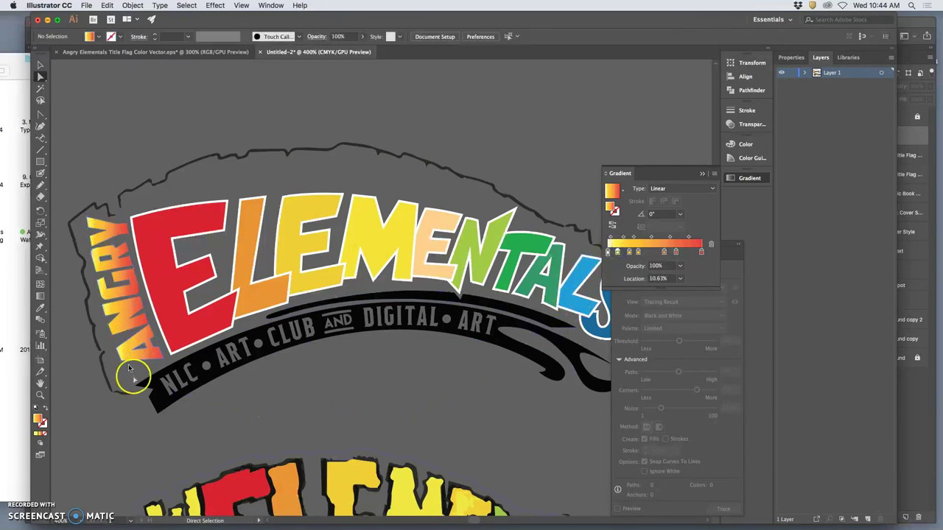
pyautogui.moveTo(180, 375); pyautogui.dragTo(150, 339)
pyautogui.hscroll(-5, 150, 339)
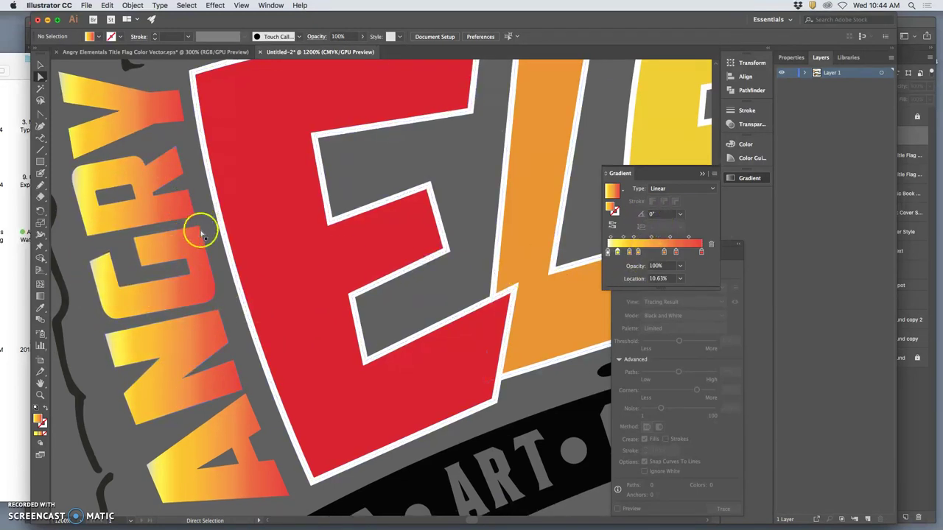
# Select the Y, R, G and A of ANGRY and set the gradient angle to 15°
pyautogui.click(679, 214)
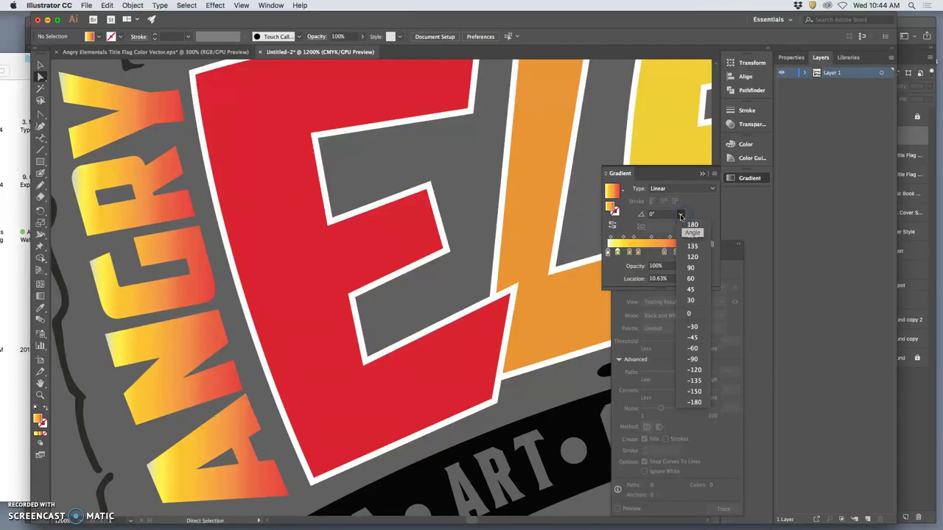
pyautogui.click(681, 215)
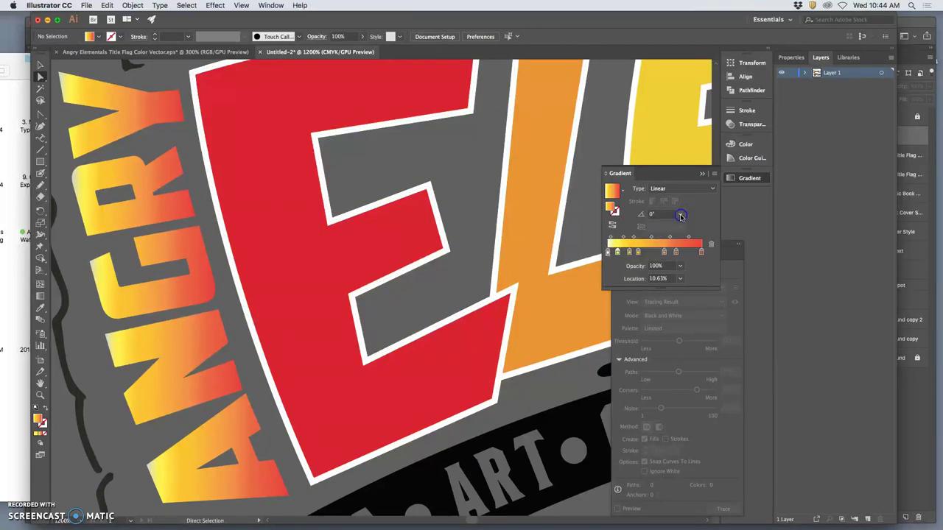
pyautogui.click(137, 121)
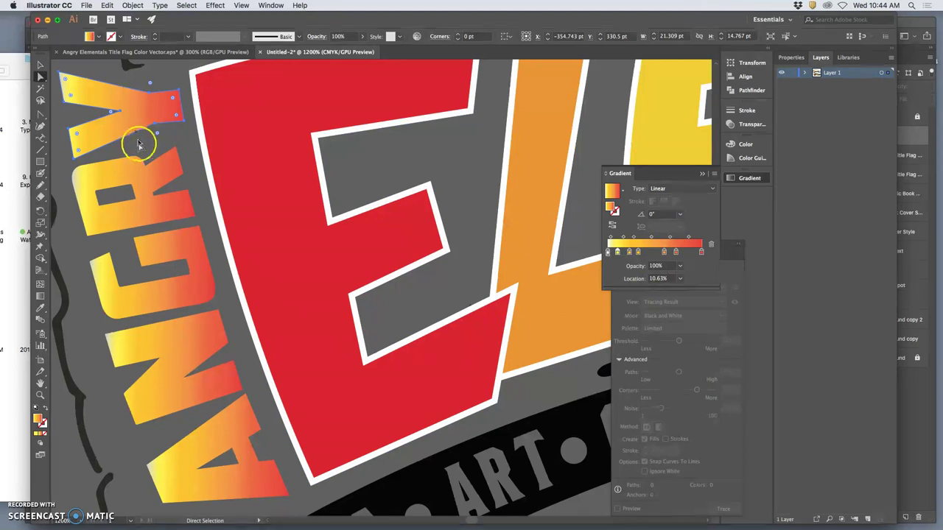
pyautogui.keyDown('shift'); pyautogui.click(141, 184); pyautogui.keyUp('shift')
pyautogui.keyDown('shift'); pyautogui.click(155, 250); pyautogui.keyUp('shift')
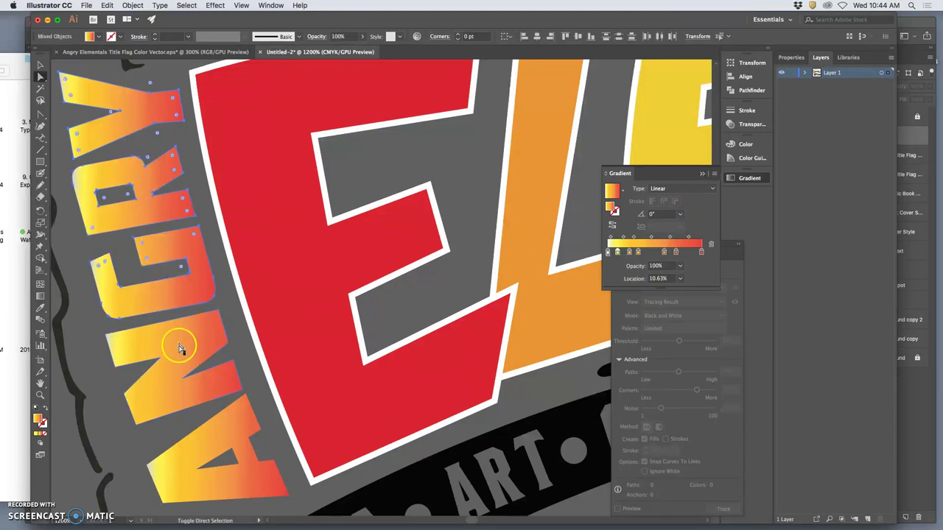
pyautogui.keyDown('shift'); pyautogui.click(197, 403); pyautogui.keyUp('shift')
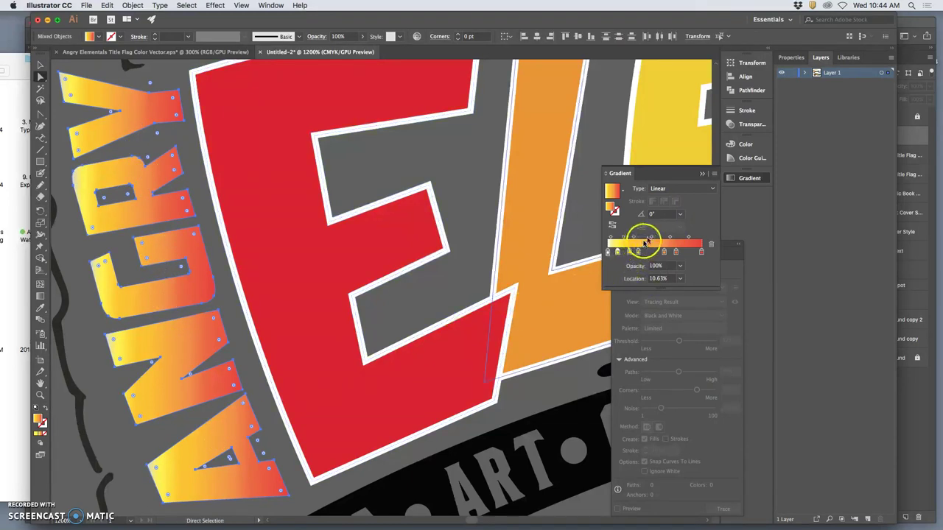
pyautogui.click(680, 214)
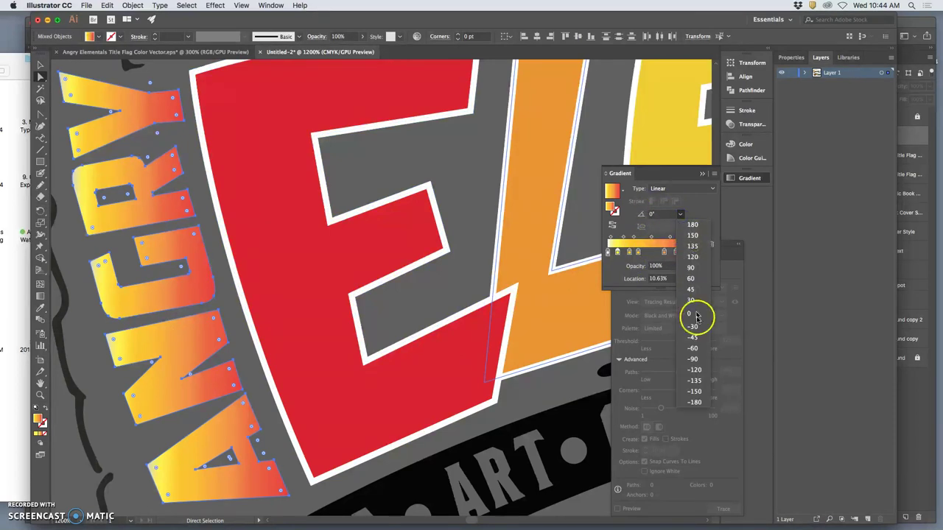
pyautogui.click(660, 214)
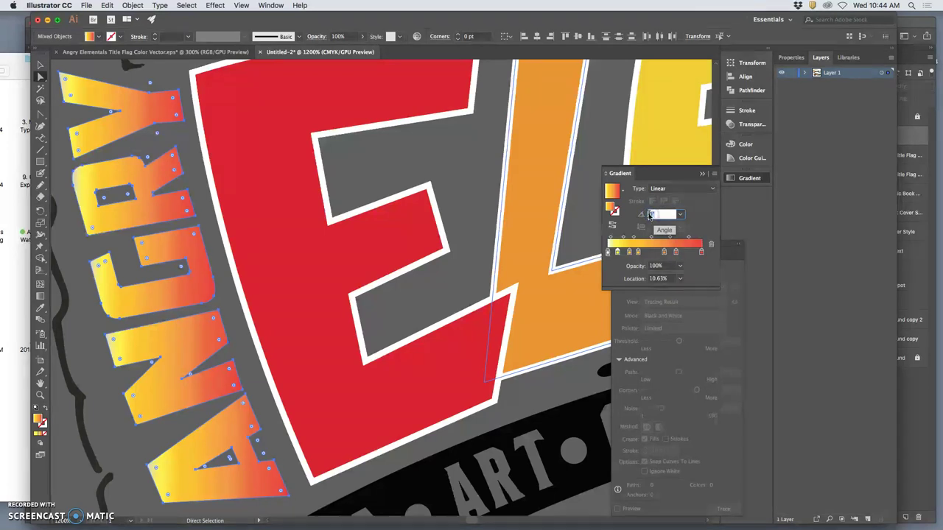
pyautogui.press('Return')
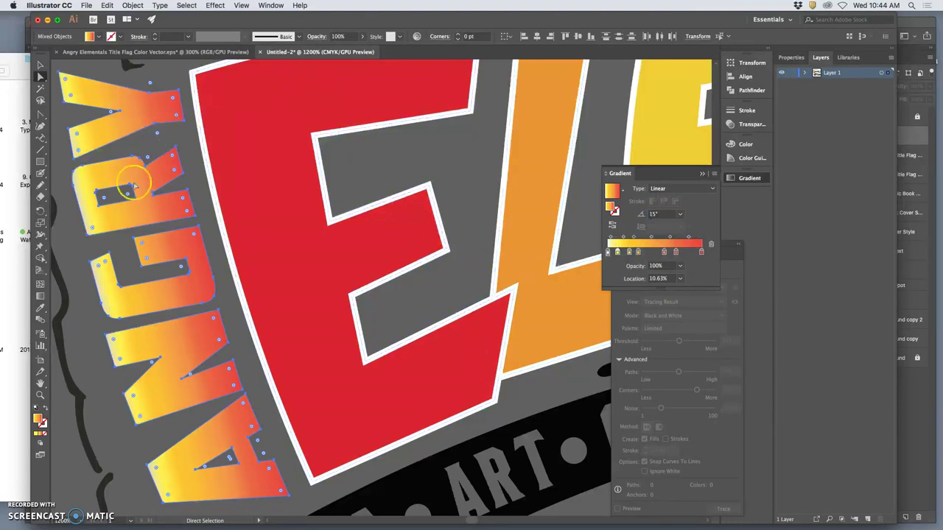
# Deselect the letters and scroll the view across the banner title
pyautogui.scroll(-2, 259, 330)
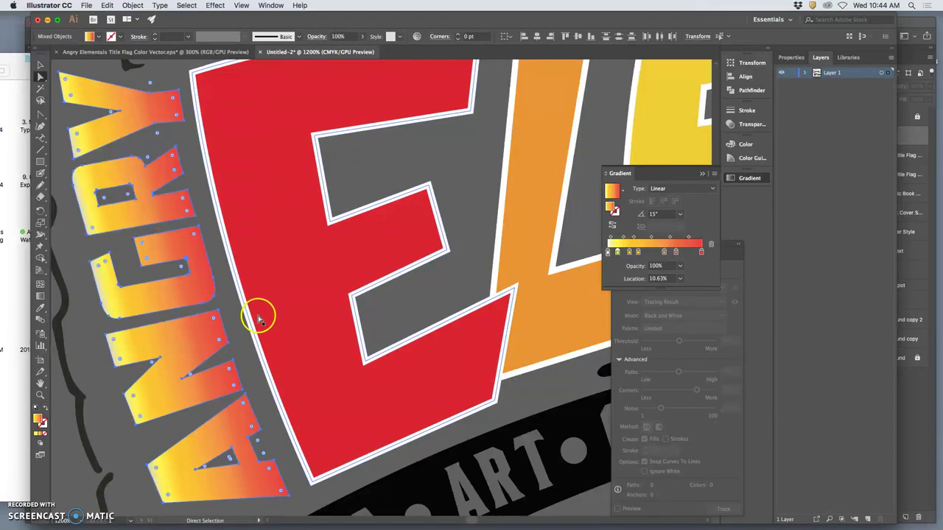
pyautogui.press('v')
pyautogui.scroll(-2, 259, 316)
pyautogui.click(253, 327)
pyautogui.scroll(-3, 211, 326)
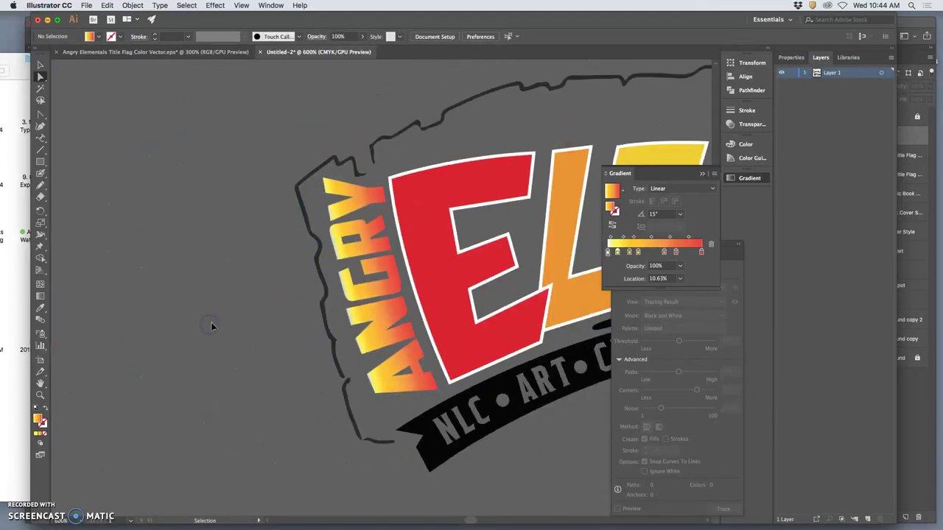
pyautogui.click(237, 320)
pyautogui.hscroll(8, 240, 321)
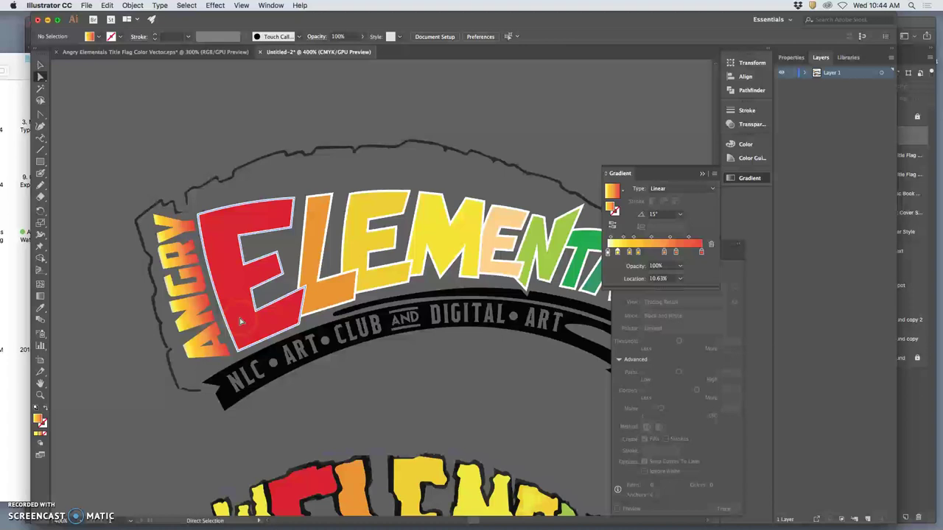
pyautogui.scroll(-3, 240, 321)
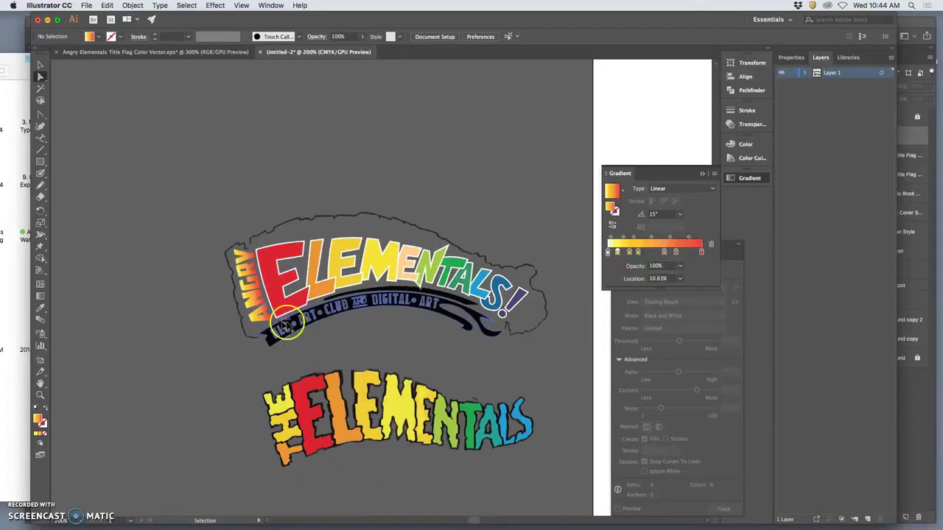
pyautogui.hscroll(3, 340, 332)
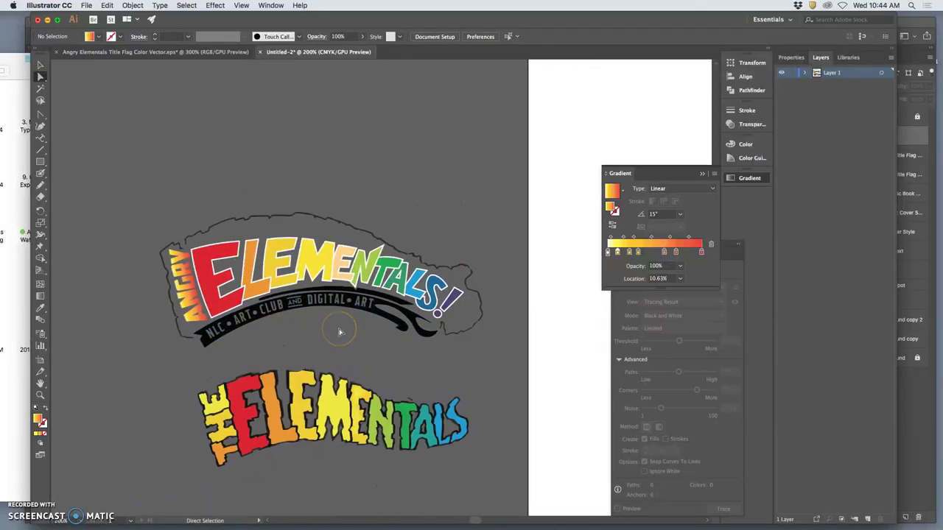
pyautogui.hscroll(2, 339, 331)
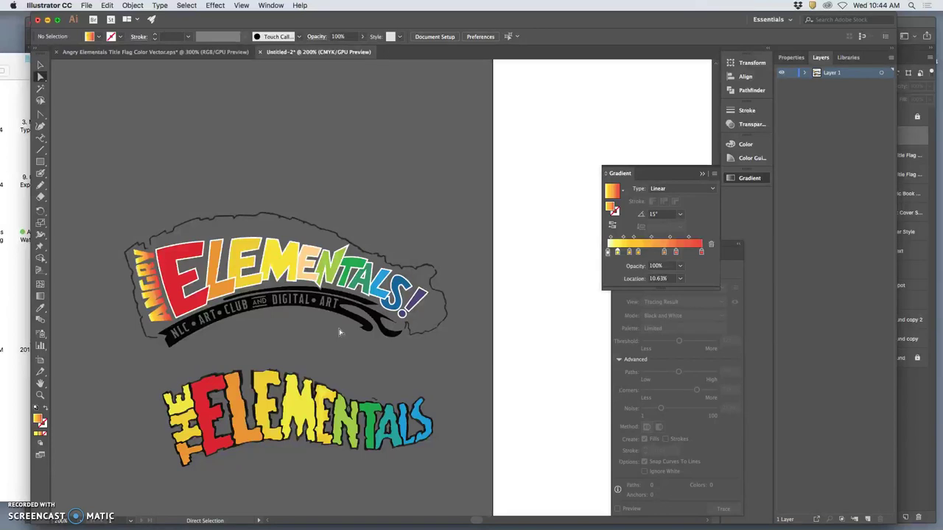
# Expand Layer 1 and target the thin swish path above the black banner
pyautogui.click(352, 300)
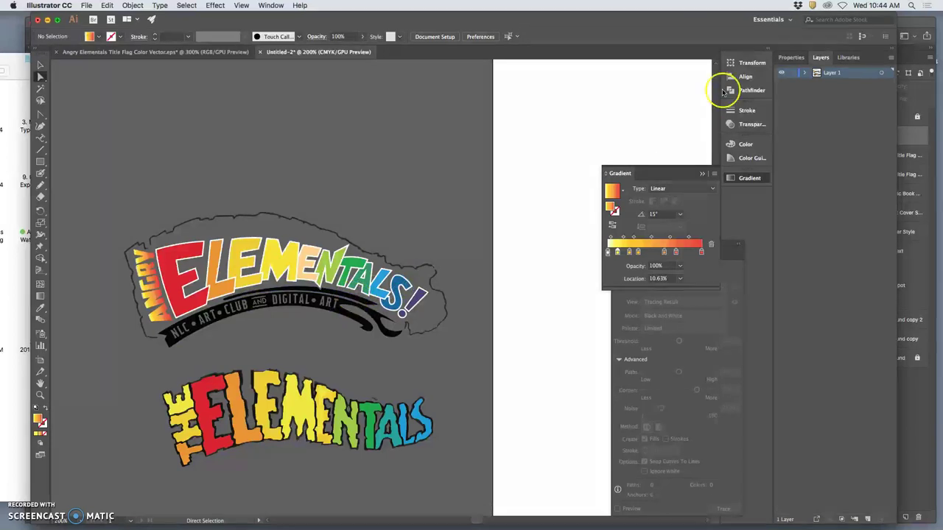
pyautogui.click(756, 177)
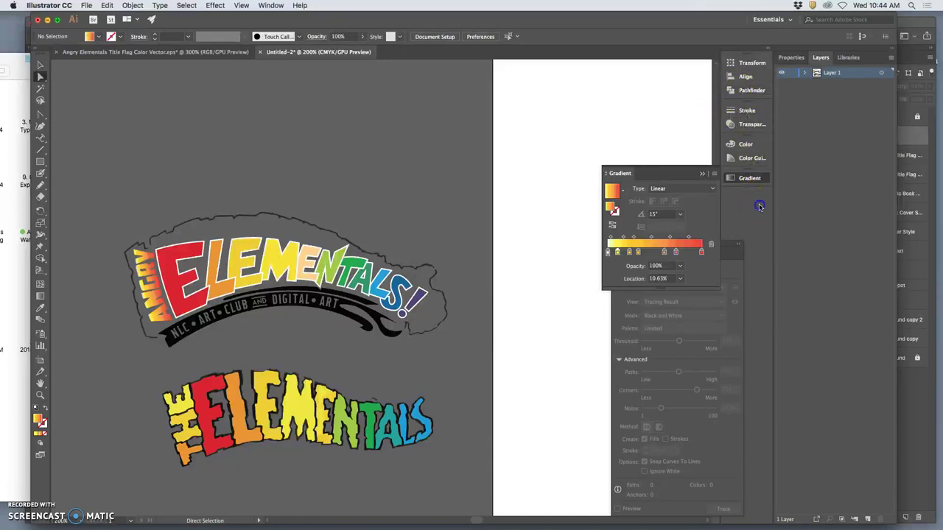
pyautogui.click(819, 58)
pyautogui.click(805, 73)
pyautogui.click(816, 94)
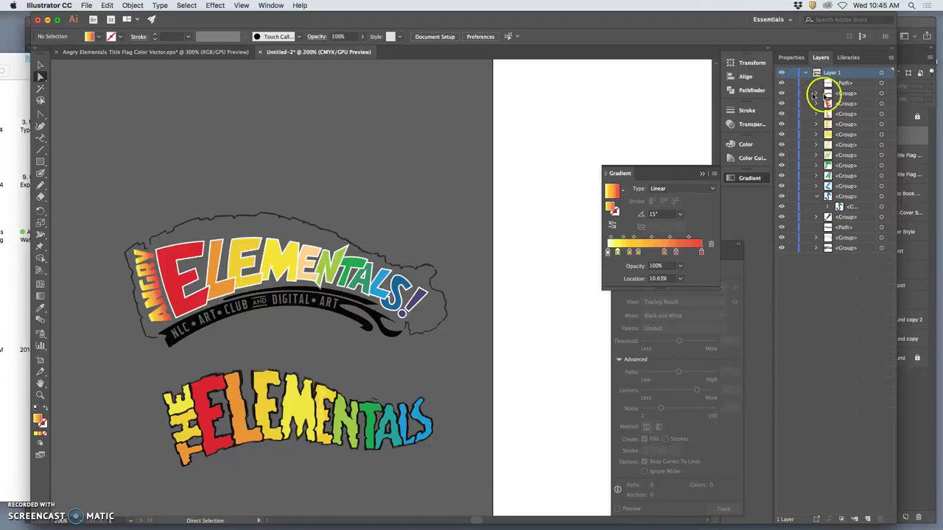
pyautogui.click(882, 94)
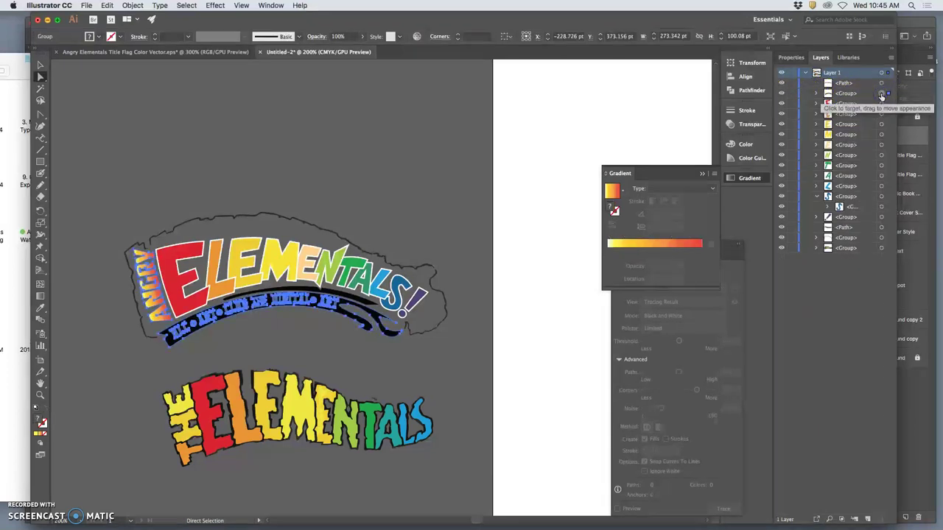
pyautogui.click(882, 84)
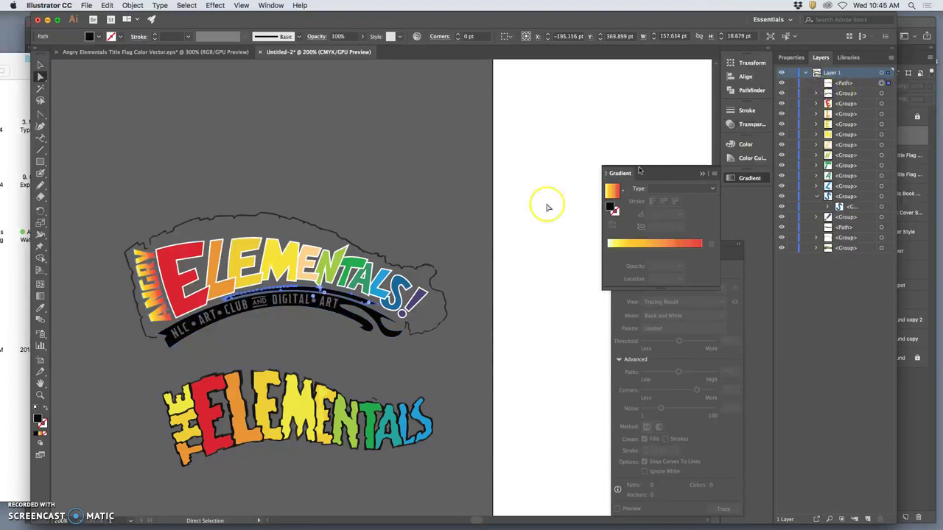
pyautogui.click(368, 269)
# Stretch the swish's end toward the exclamation mark and give it a dark purple fill
pyautogui.moveTo(368, 270); pyautogui.dragTo(407, 313)
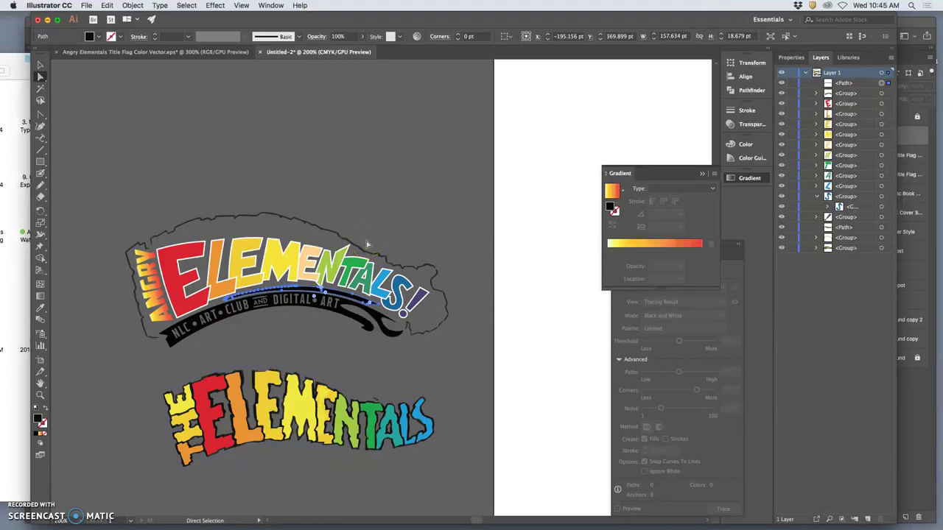
pyautogui.click(98, 38)
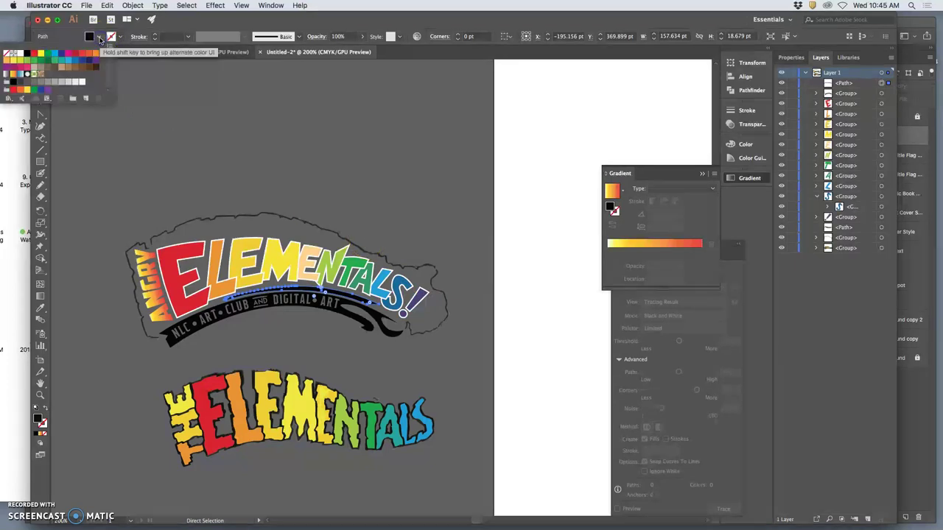
pyautogui.click(82, 62)
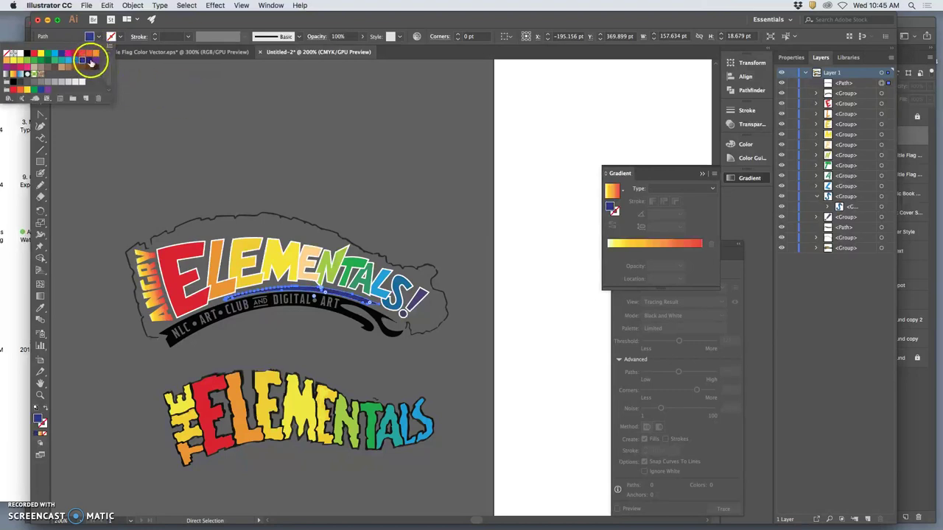
pyautogui.click(217, 95)
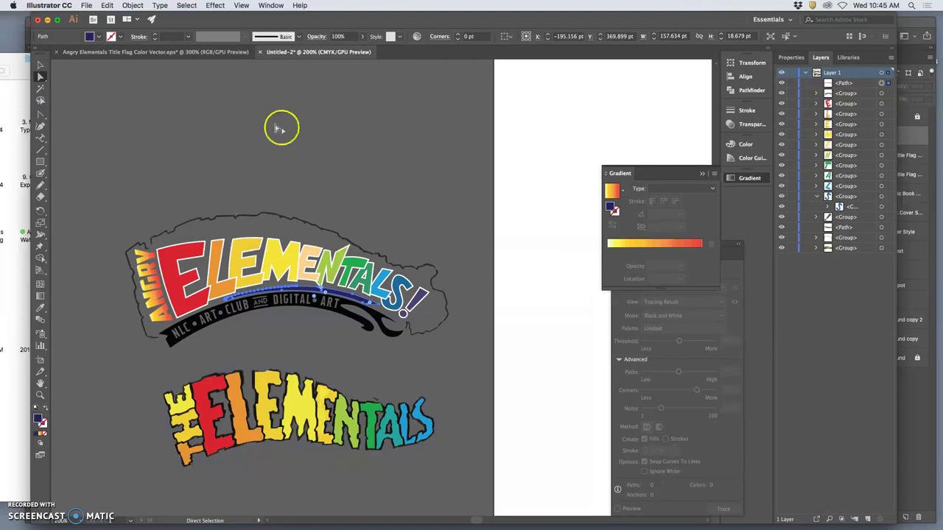
pyautogui.click(40, 64)
pyautogui.click(243, 136)
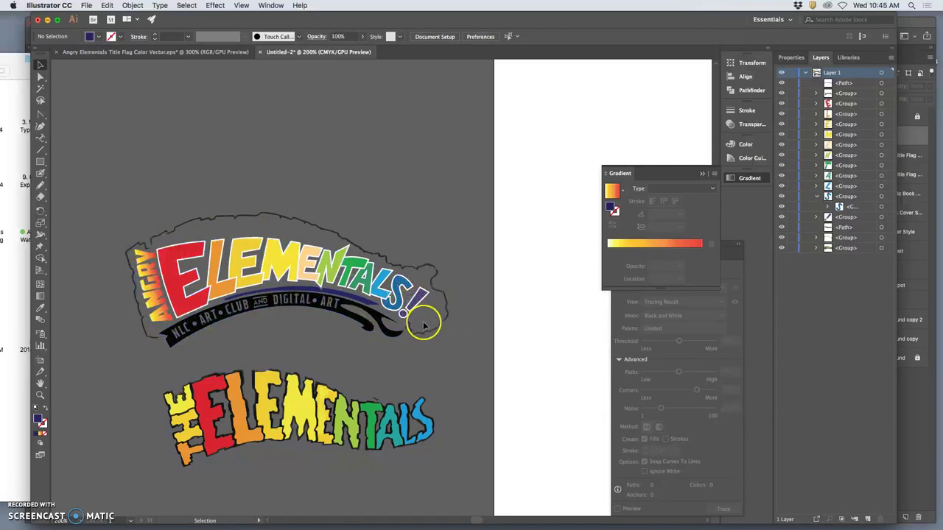
# Create a new Layer 2 and move it beneath Layer 1
pyautogui.press('super+equal')
pyautogui.hscroll(-3, 397, 280)
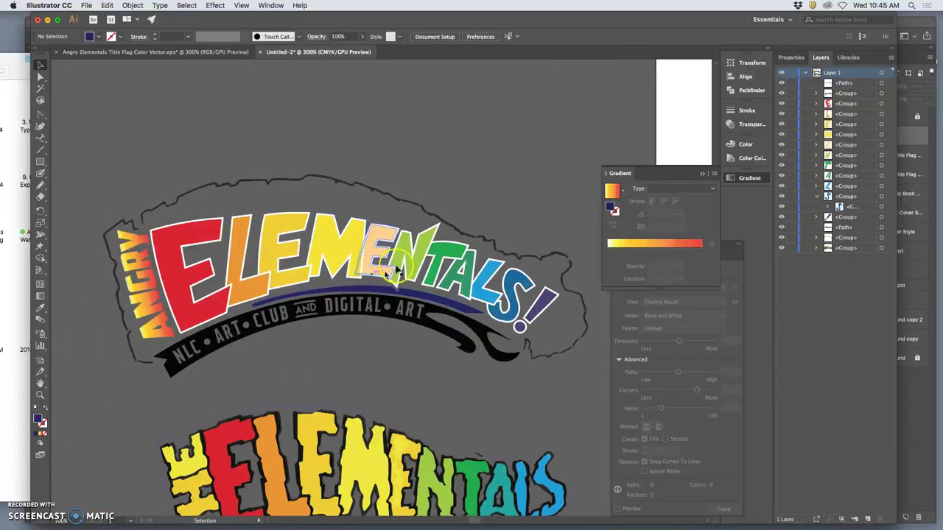
pyautogui.click(805, 72)
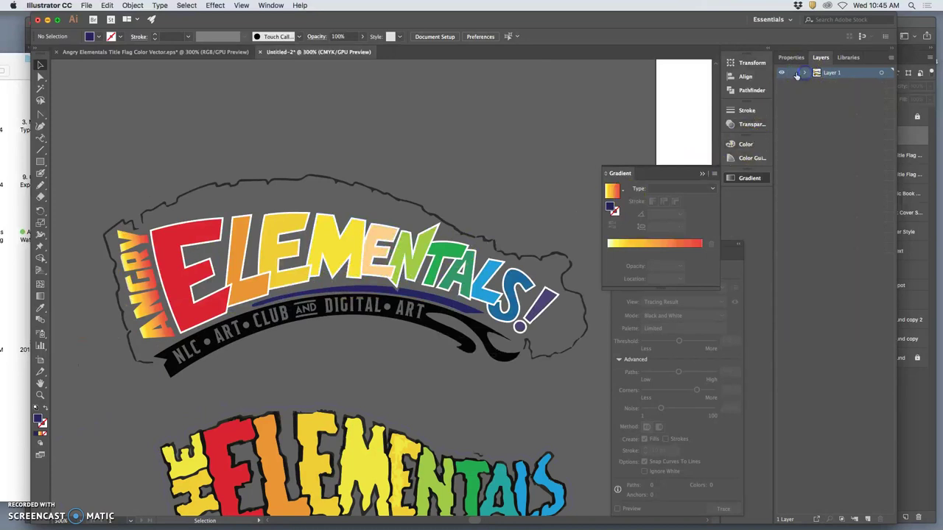
pyautogui.click(867, 519)
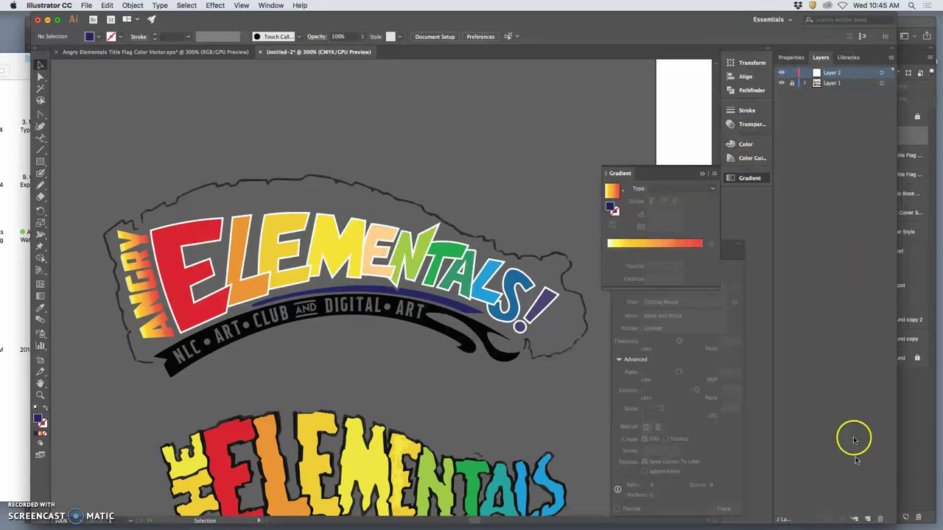
pyautogui.moveTo(830, 92); pyautogui.dragTo(830, 89)
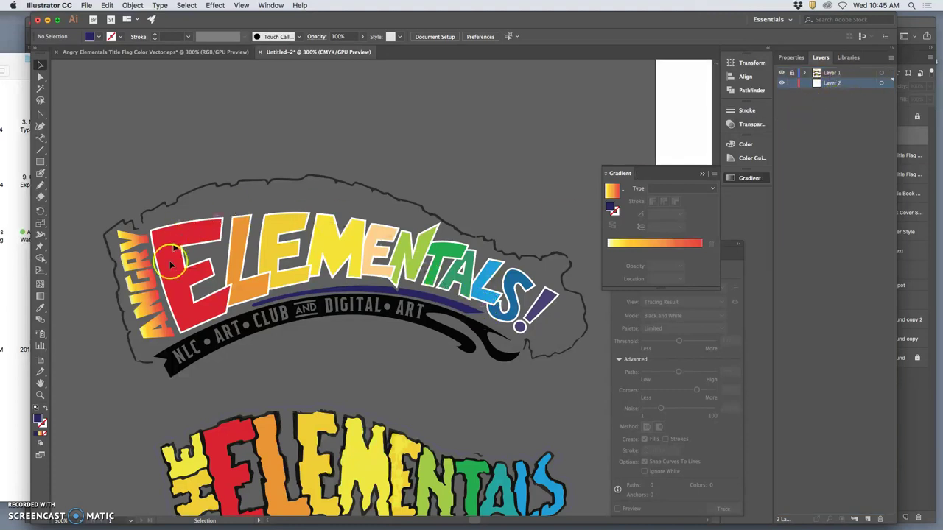
# Hide the lower THE ELEMENTALS group and lock Layer 1
pyautogui.click(806, 73)
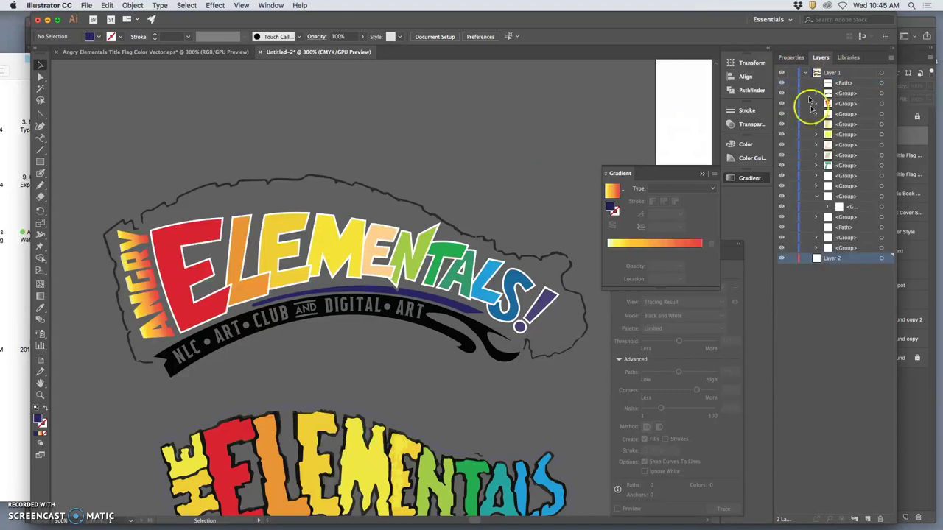
pyautogui.click(781, 248)
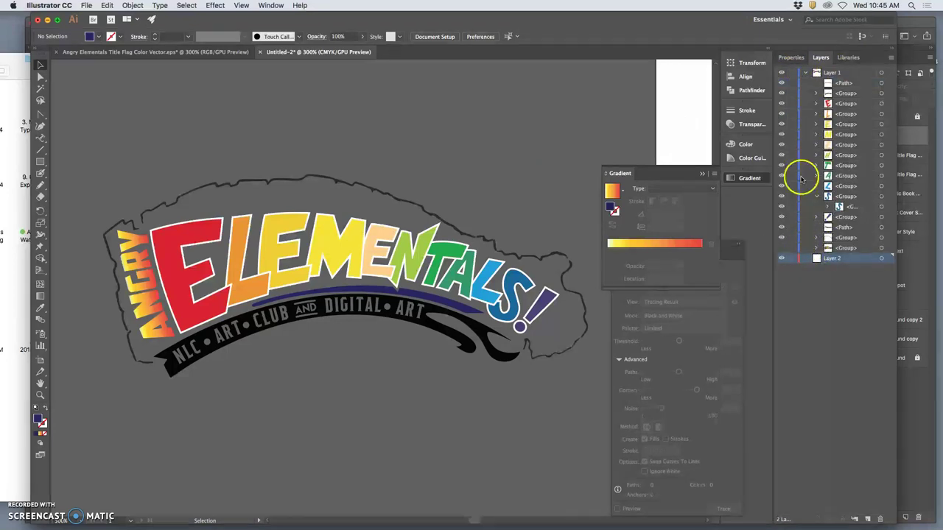
pyautogui.click(806, 73)
pyautogui.click(793, 73)
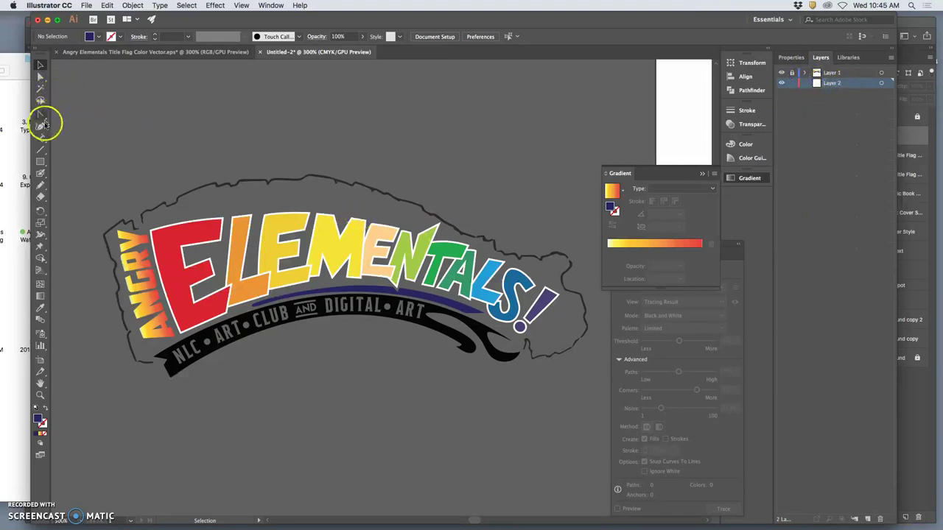
# Draw a freehand Pencil line from left of ANGRY along the sketch's top outline
pyautogui.click(40, 184)
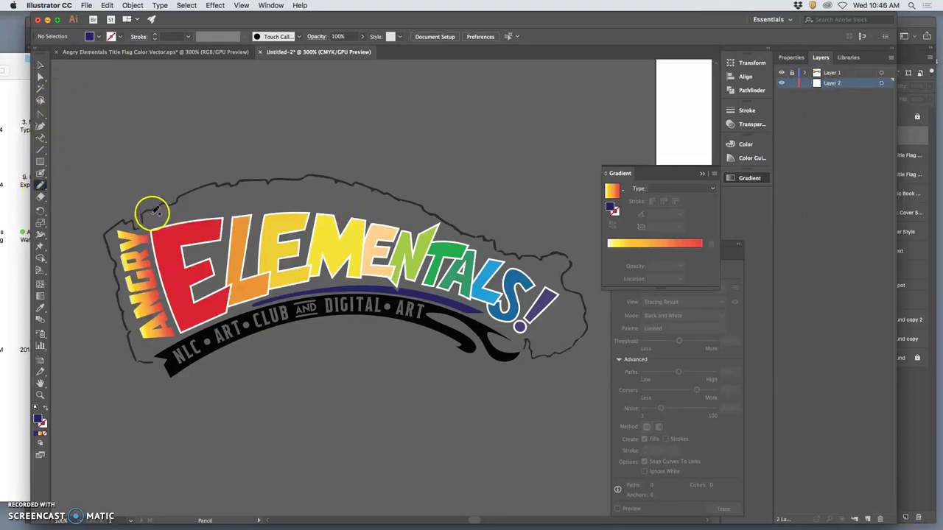
pyautogui.scroll(5, 147, 210)
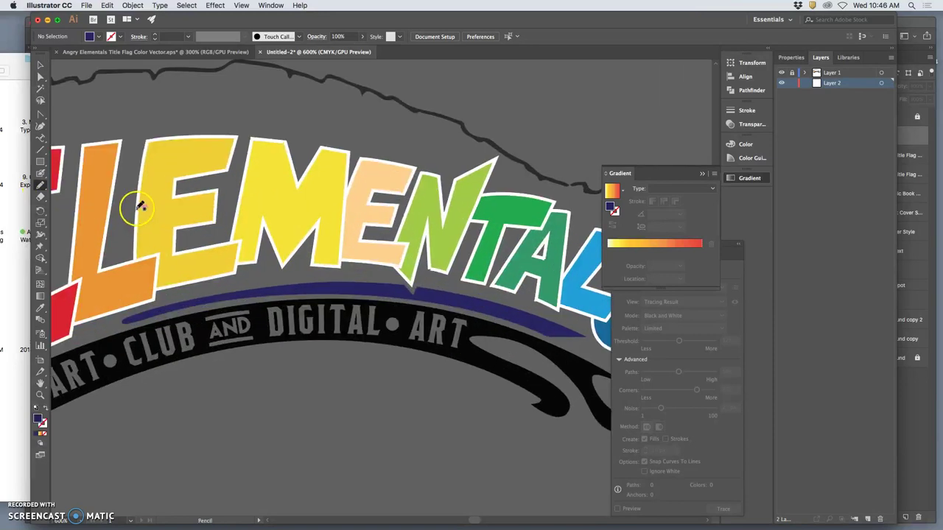
pyautogui.hscroll(-1, 138, 209)
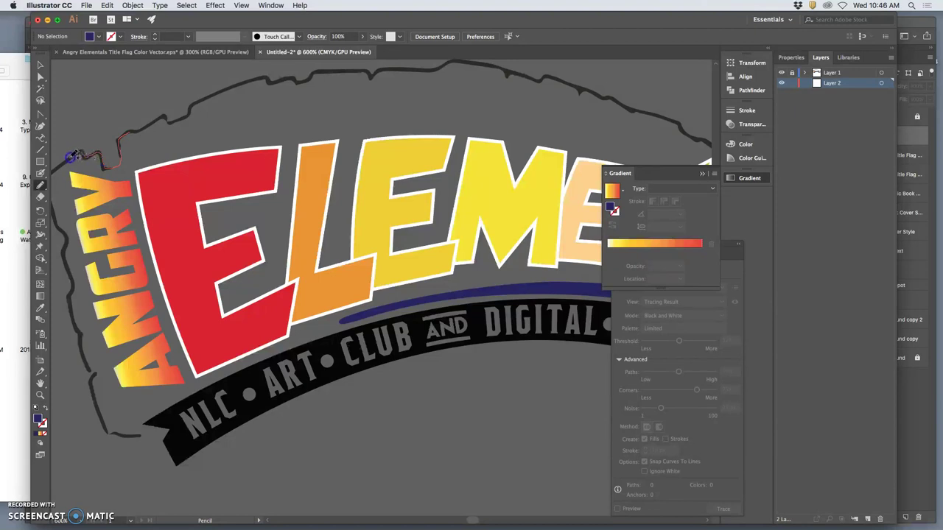
pyautogui.moveTo(66, 203)
pyautogui.mouseDown()
pyautogui.moveTo(192, 291)
pyautogui.moveTo(301, 236)
pyautogui.moveTo(296, 148)
pyautogui.moveTo(245, 87)
pyautogui.mouseUp()
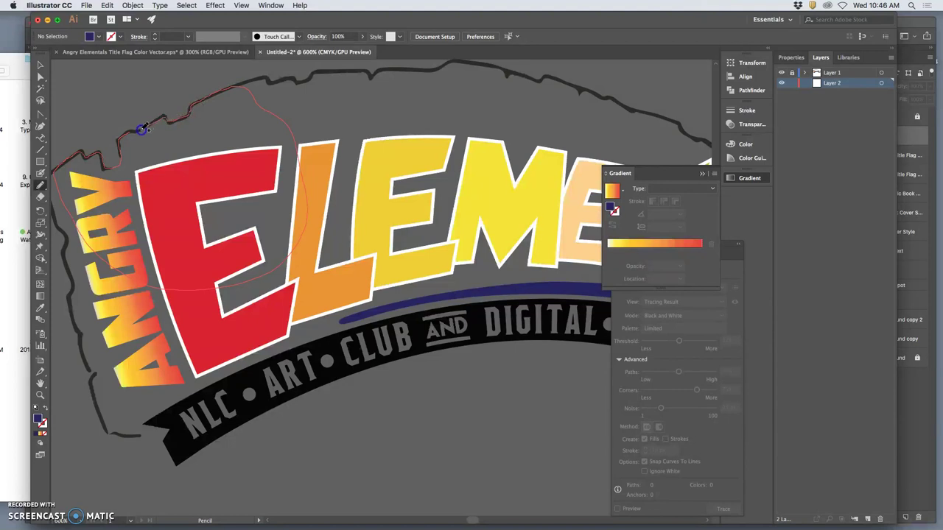
pyautogui.moveTo(130, 131)
pyautogui.mouseDown()
pyautogui.moveTo(221, 137)
pyautogui.moveTo(193, 109)
pyautogui.mouseUp()
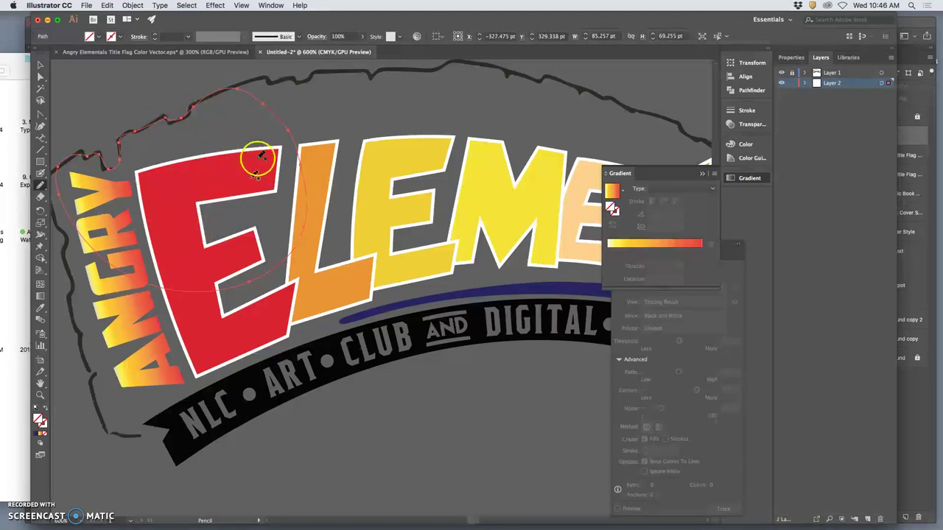
# Accept the Pencil tool options and continue tracing and refining the top outline
pyautogui.doubleClick(41, 188)
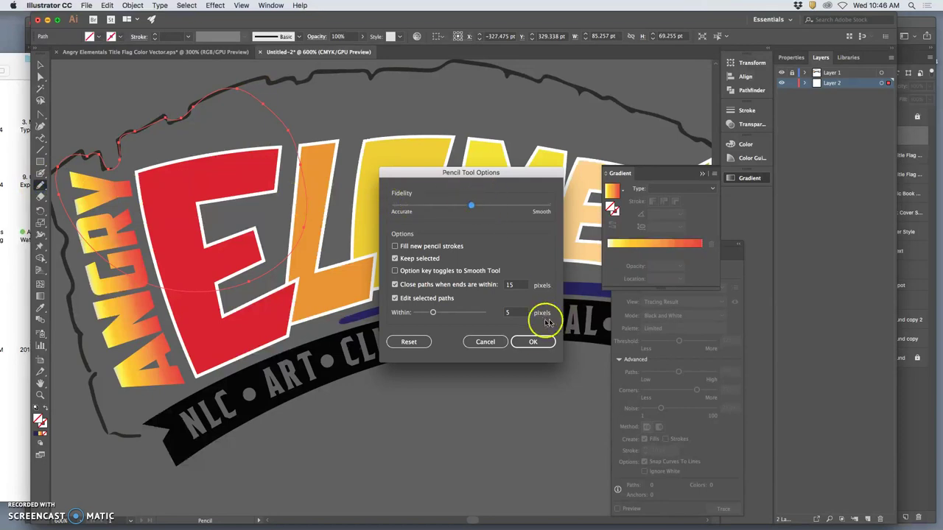
pyautogui.click(535, 341)
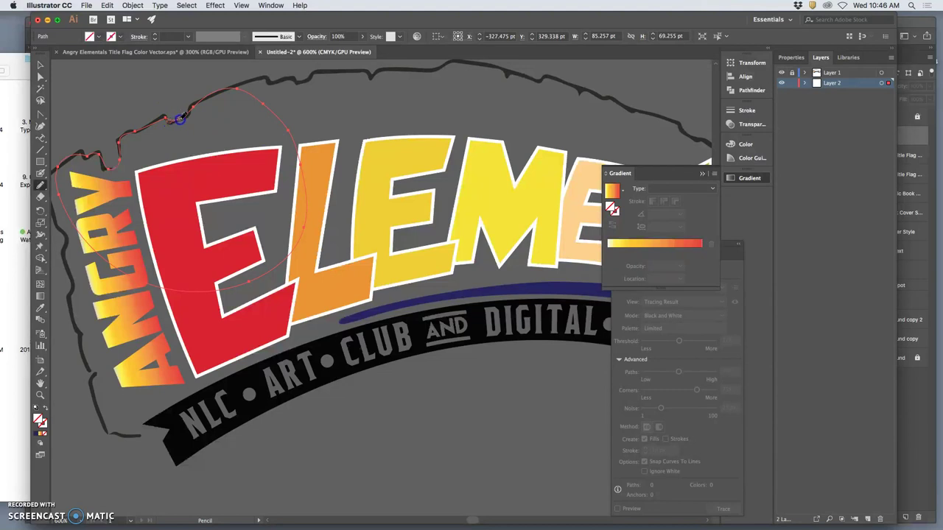
pyautogui.moveTo(194, 103); pyautogui.dragTo(227, 90)
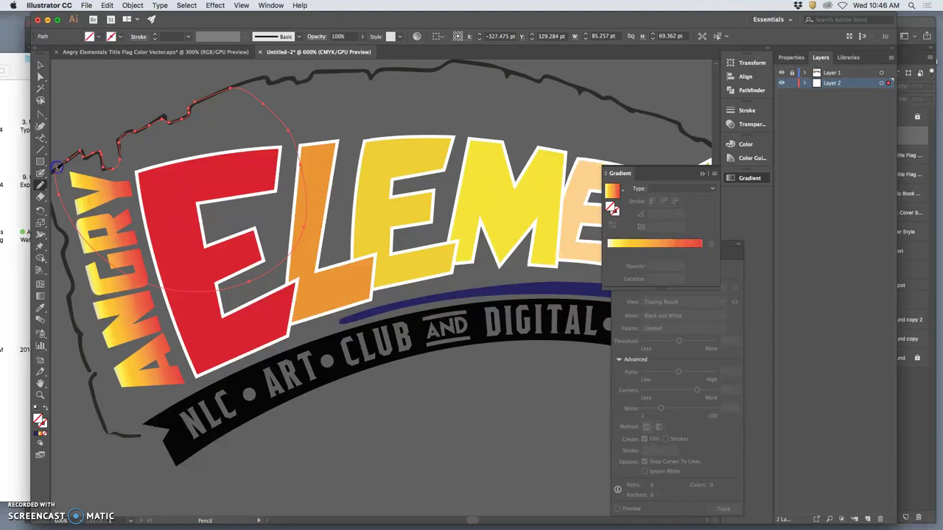
pyautogui.moveTo(190, 168)
pyautogui.mouseDown()
pyautogui.moveTo(200, 168)
pyautogui.moveTo(192, 173)
pyautogui.mouseUp()
# Replace the traced shape's gradient fill with a solid teal blue from the spectrum
pyautogui.click(41, 435)
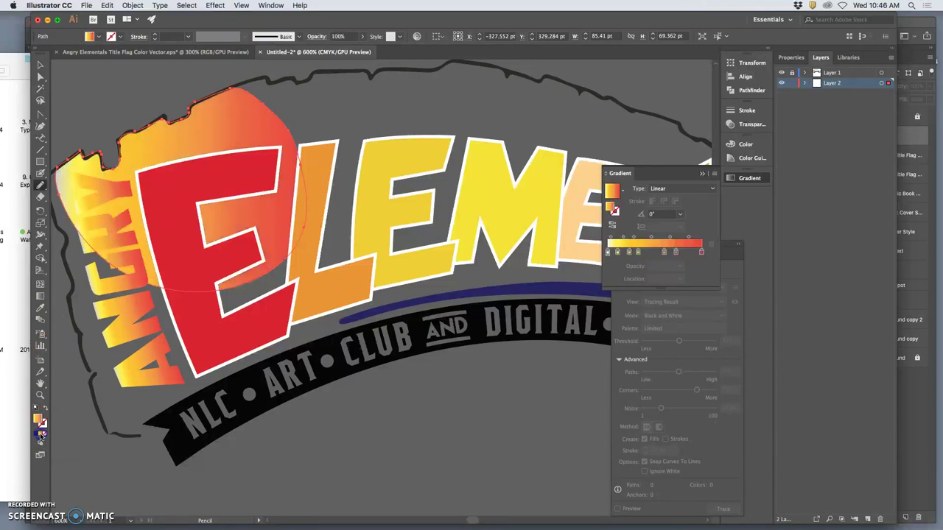
pyautogui.click(35, 435)
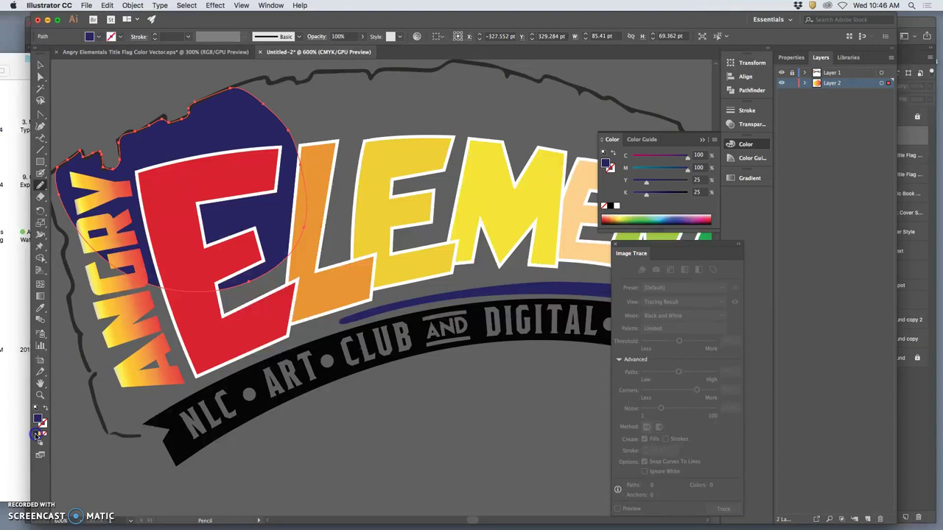
pyautogui.click(661, 218)
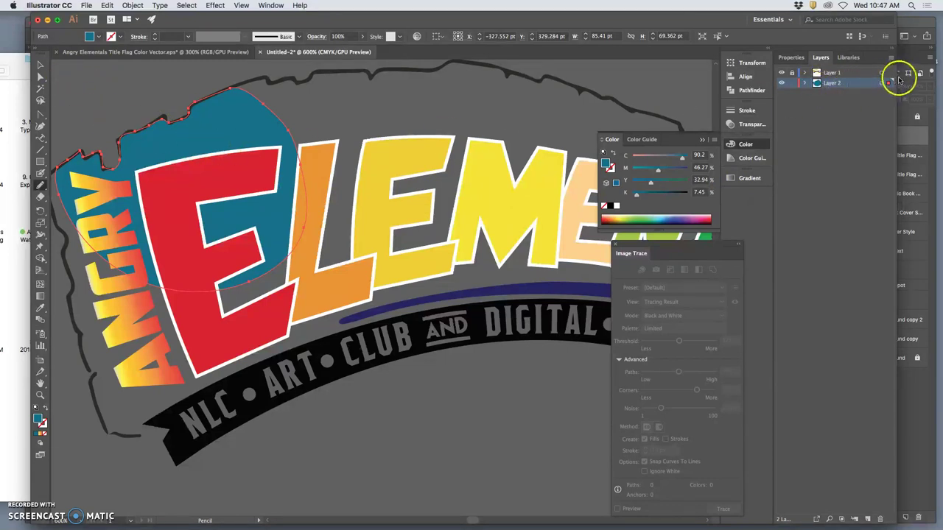
# Copy the teal shape on Layer 2 and paste a duplicate in place
pyautogui.click(883, 84)
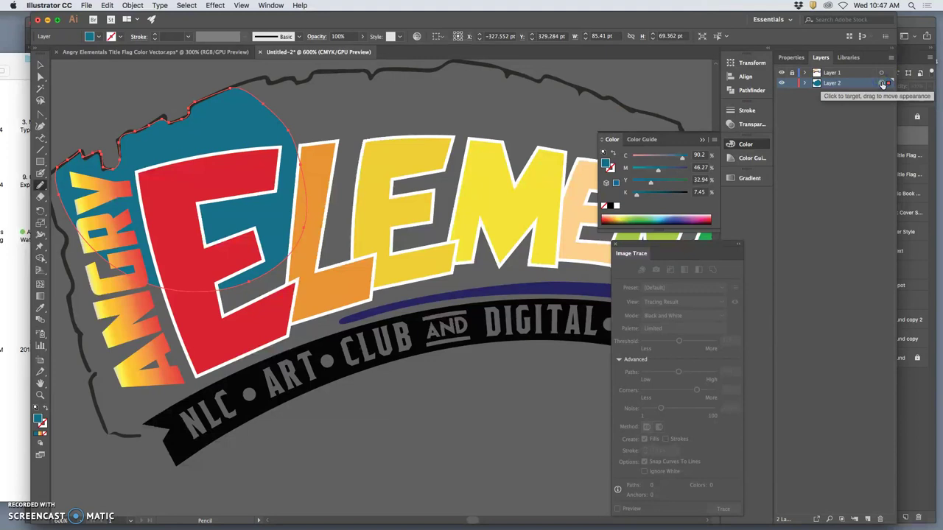
pyautogui.click(108, 5)
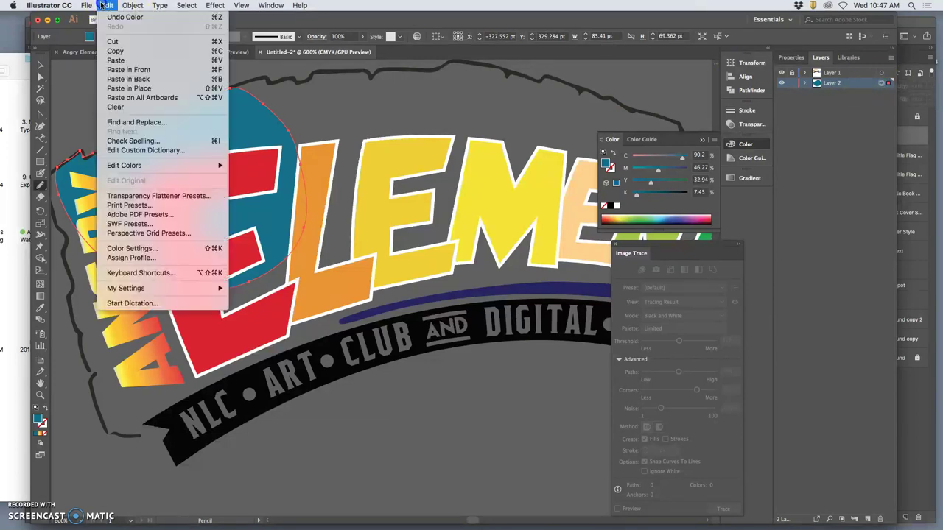
pyautogui.click(117, 50)
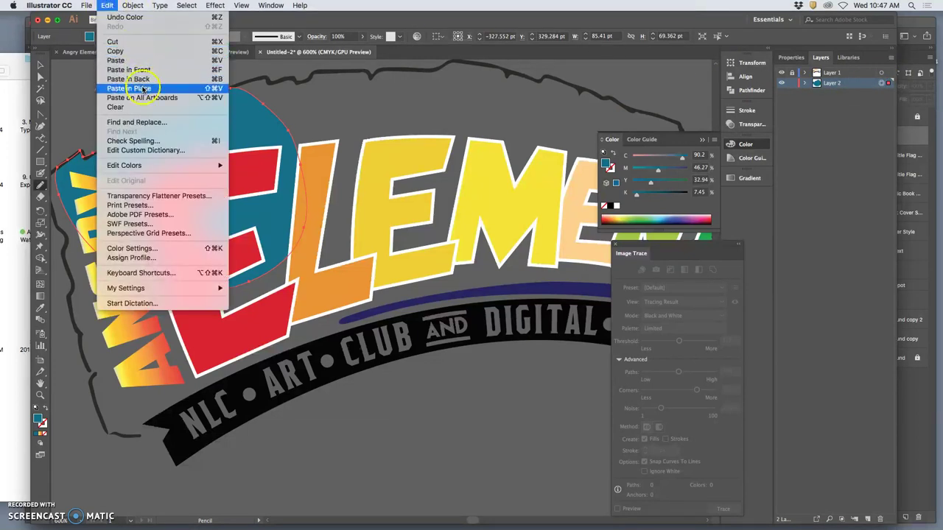
pyautogui.click(177, 87)
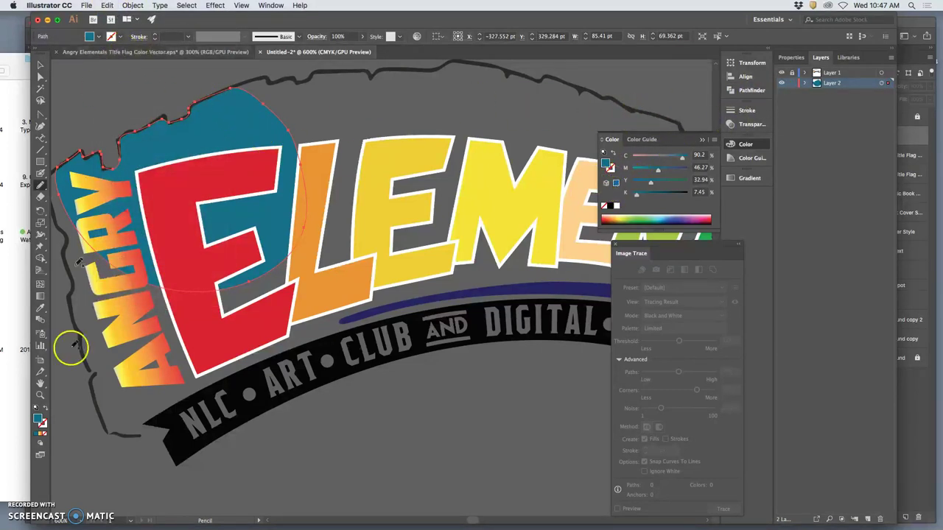
# Fill the pasted copy with the yellow-to-red gradient at 45% opacity, then deselect it
pyautogui.click(40, 436)
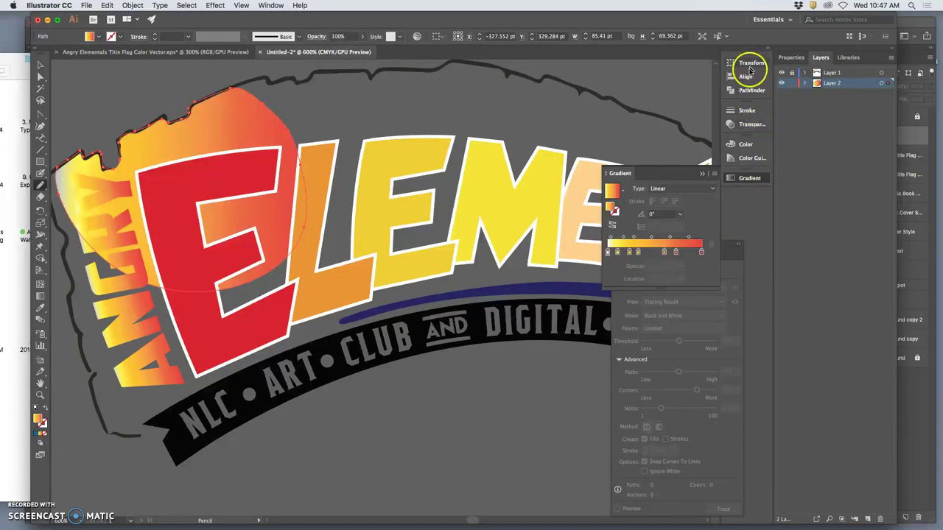
pyautogui.click(751, 123)
pyautogui.click(710, 121)
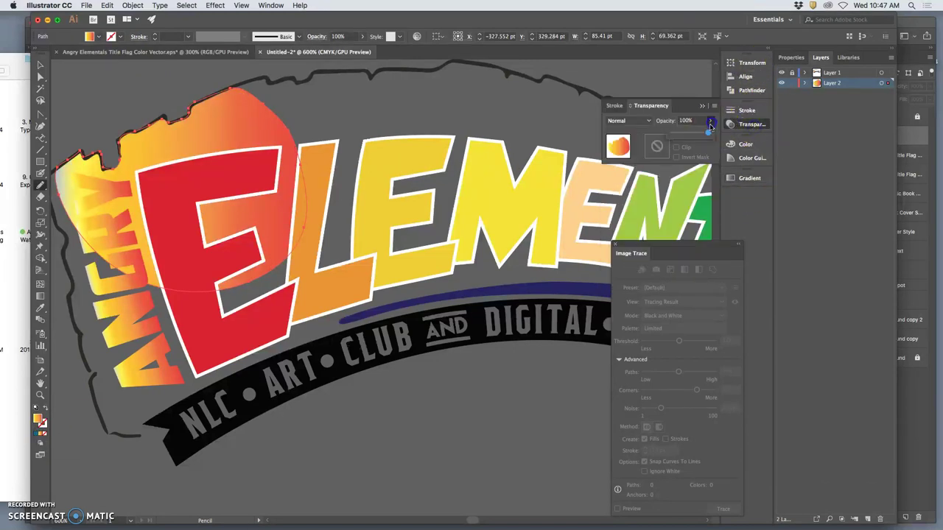
pyautogui.moveTo(706, 134); pyautogui.dragTo(689, 135)
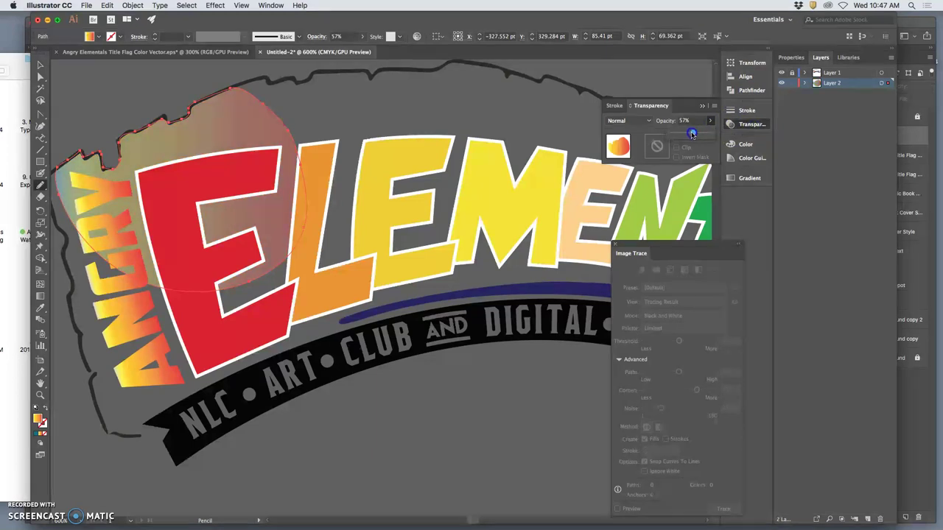
pyautogui.moveTo(691, 134); pyautogui.dragTo(687, 135)
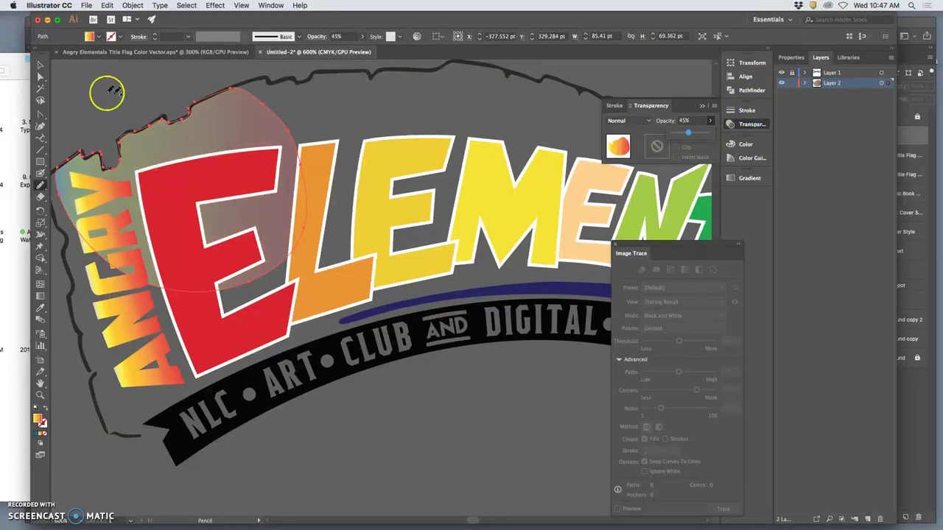
pyautogui.click(41, 76)
pyautogui.click(243, 210)
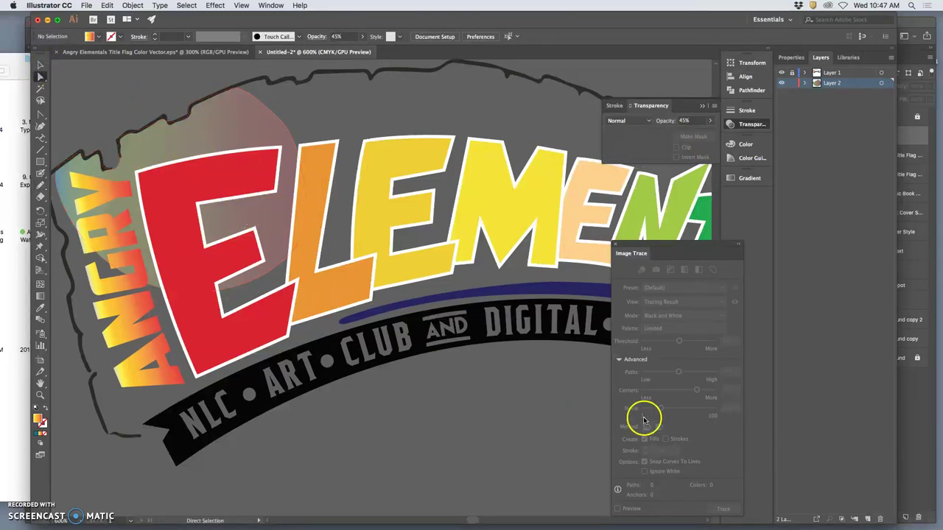
# Pencil-redraw the gradient shape down the left edge and along the bottom under ANGRY
pyautogui.press('super+minus')
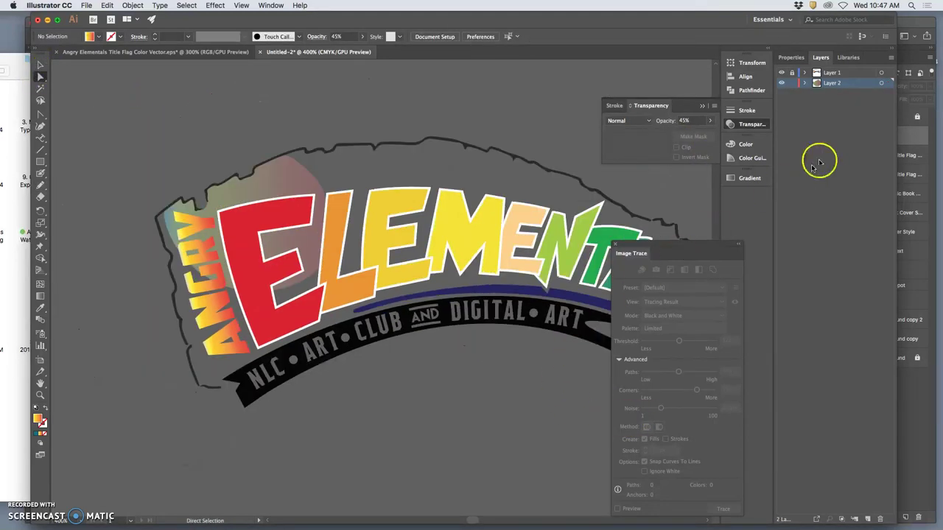
pyautogui.click(881, 84)
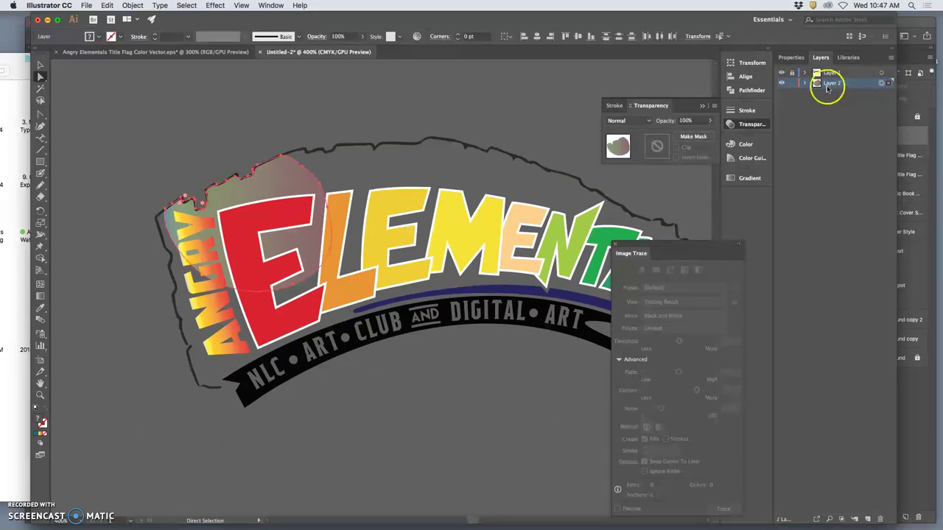
pyautogui.click(804, 83)
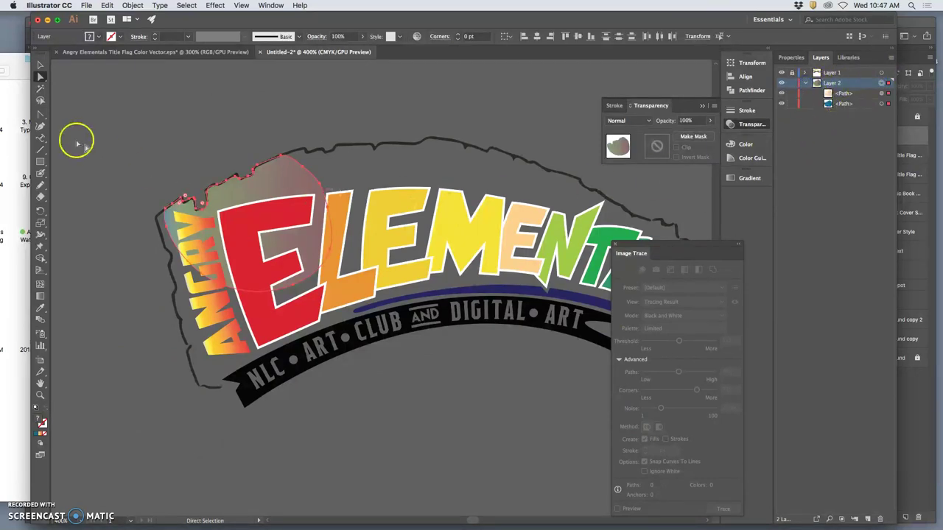
pyautogui.click(40, 184)
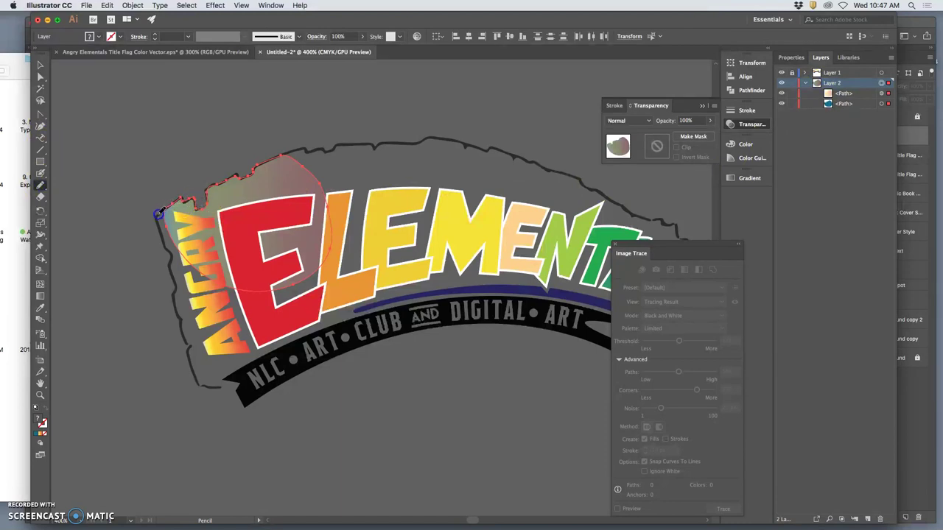
pyautogui.moveTo(159, 217); pyautogui.dragTo(188, 337)
pyautogui.moveTo(197, 382)
pyautogui.mouseDown()
pyautogui.moveTo(234, 380)
pyautogui.moveTo(258, 390)
pyautogui.moveTo(346, 345)
pyautogui.moveTo(403, 331)
pyautogui.moveTo(542, 318)
pyautogui.moveTo(551, 301)
pyautogui.moveTo(539, 204)
pyautogui.moveTo(483, 180)
pyautogui.moveTo(277, 155)
pyautogui.mouseUp()
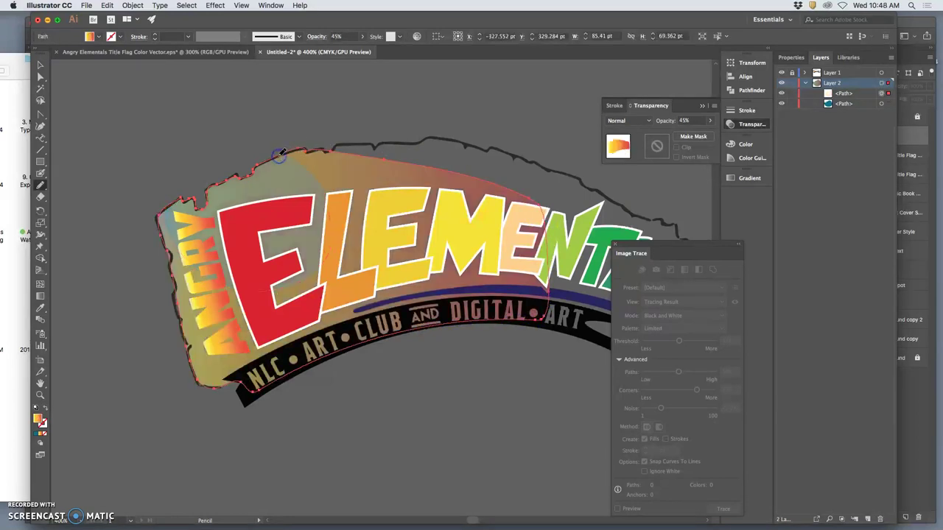
pyautogui.hscroll(2, 500, 316)
pyautogui.hscroll(3, 501, 317)
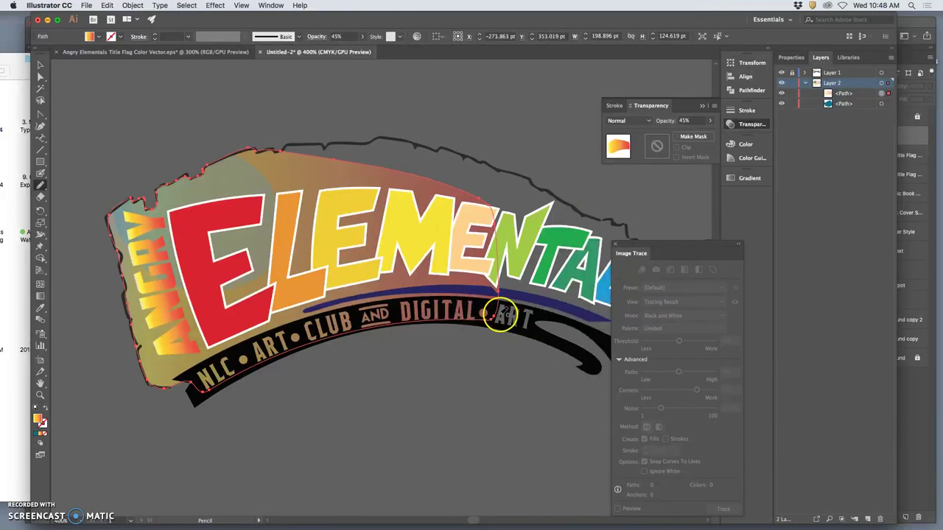
pyautogui.hscroll(1, 502, 315)
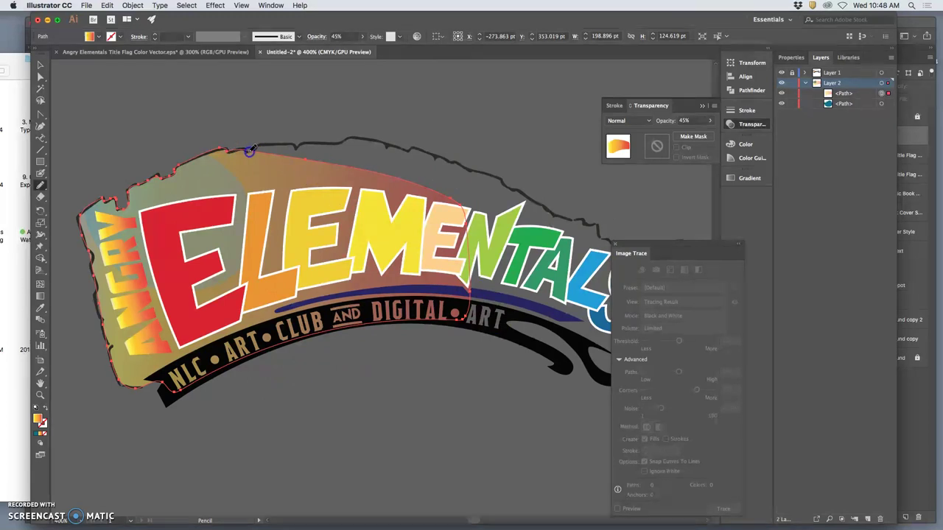
# Pencil-redraw the shape's top edge rightward and around the right end past the exclamation mark
pyautogui.moveTo(254, 146)
pyautogui.mouseDown()
pyautogui.moveTo(352, 137)
pyautogui.moveTo(413, 149)
pyautogui.moveTo(503, 179)
pyautogui.moveTo(553, 214)
pyautogui.moveTo(593, 222)
pyautogui.moveTo(600, 248)
pyautogui.moveTo(542, 305)
pyautogui.mouseUp()
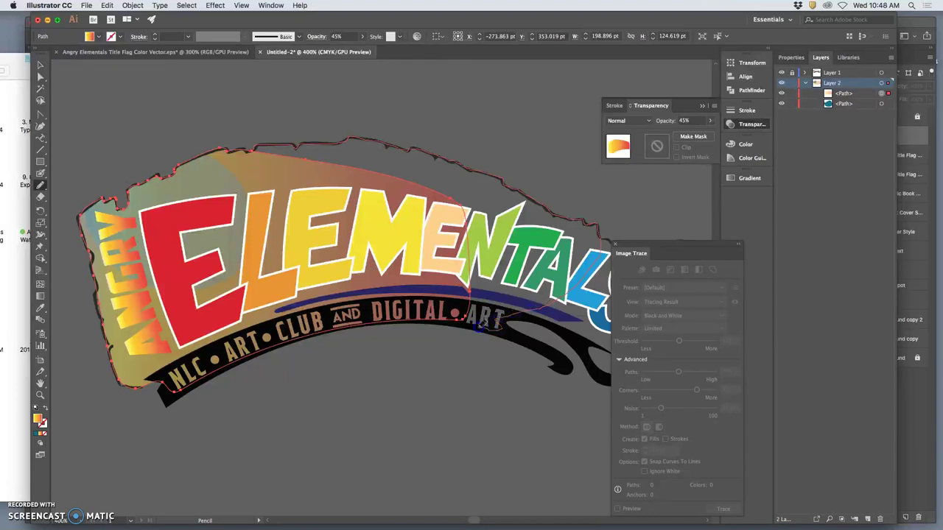
pyautogui.moveTo(461, 318); pyautogui.dragTo(455, 320)
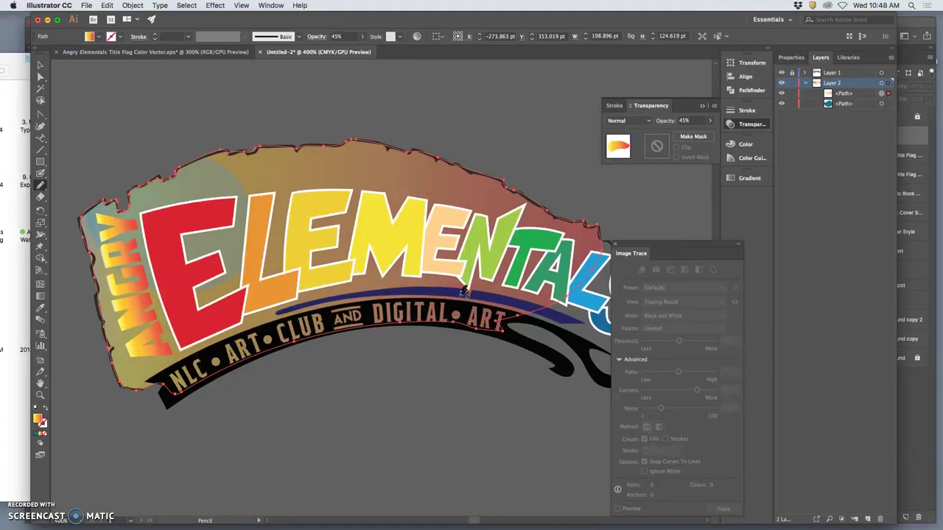
pyautogui.hscroll(3, 447, 287)
pyautogui.hscroll(5, 458, 218)
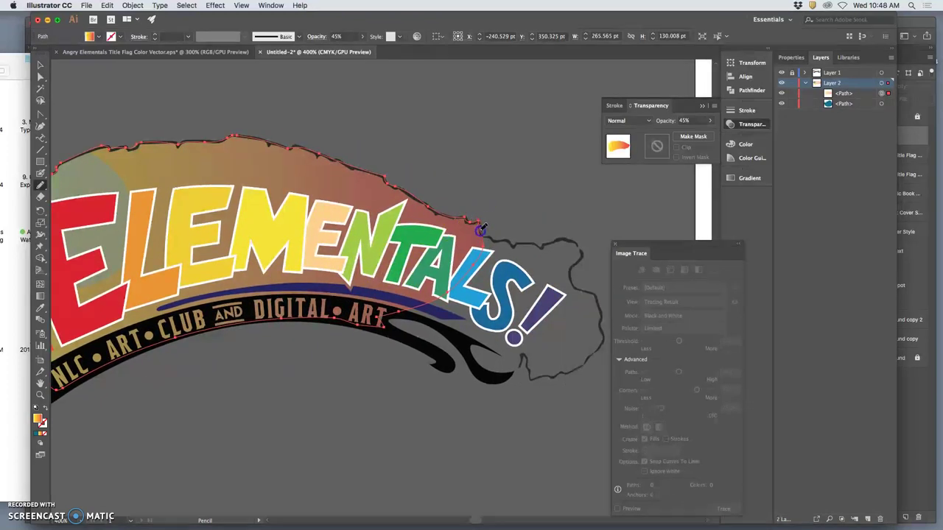
pyautogui.moveTo(507, 237); pyautogui.dragTo(579, 247)
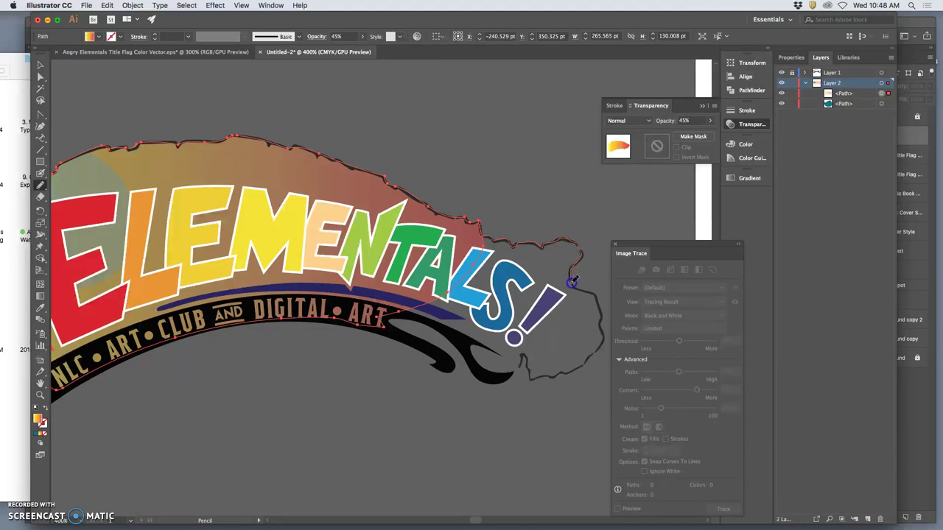
pyautogui.moveTo(574, 285)
pyautogui.mouseDown()
pyautogui.moveTo(603, 346)
pyautogui.moveTo(578, 370)
pyautogui.moveTo(553, 377)
pyautogui.moveTo(531, 379)
pyautogui.moveTo(523, 355)
pyautogui.moveTo(518, 367)
pyautogui.moveTo(413, 312)
pyautogui.moveTo(382, 329)
pyautogui.mouseUp()
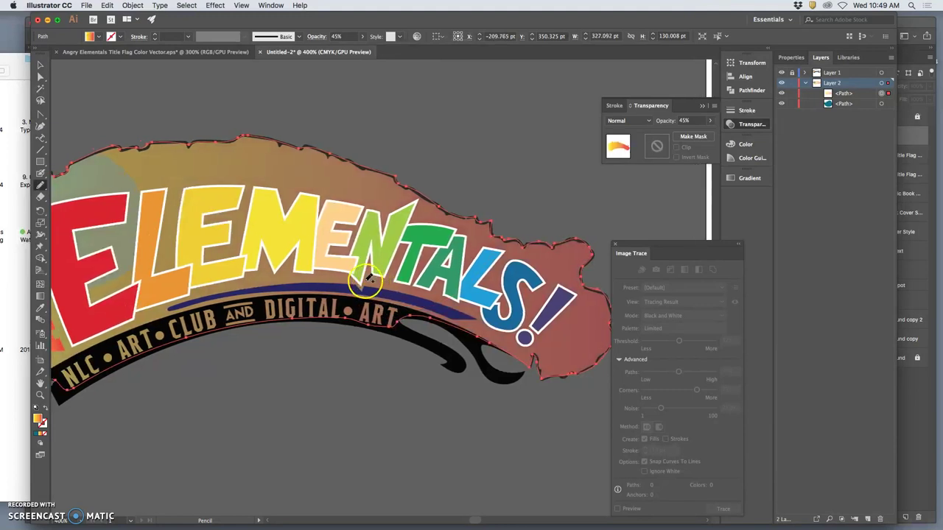